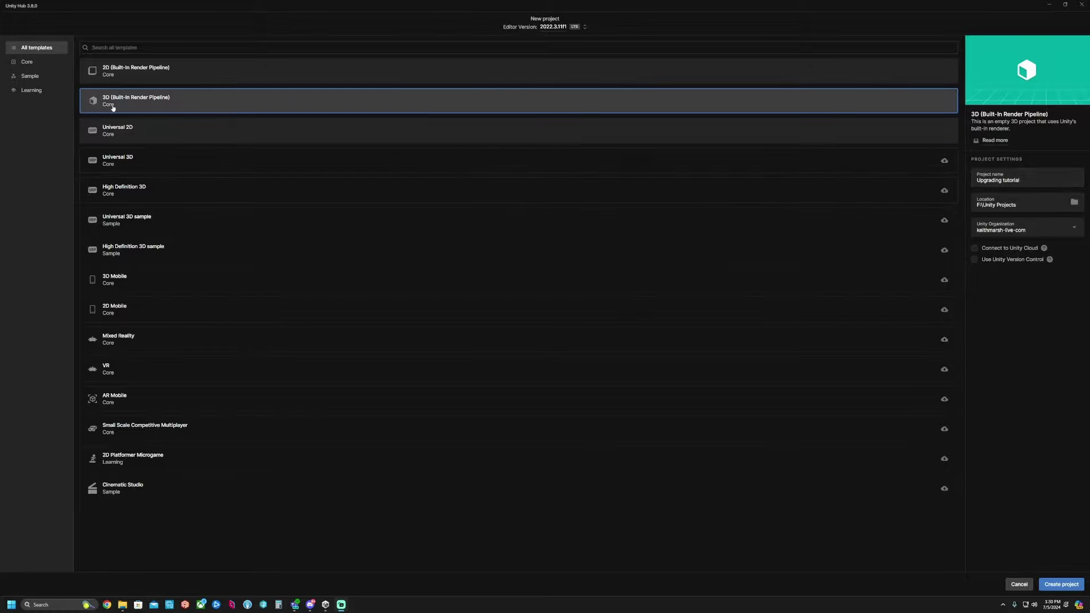
# Create the project "Upgrading tutorial" from the 3D (Built-In Render Pipeline) template and minimize the Hub window.
pyautogui.click(111, 107)
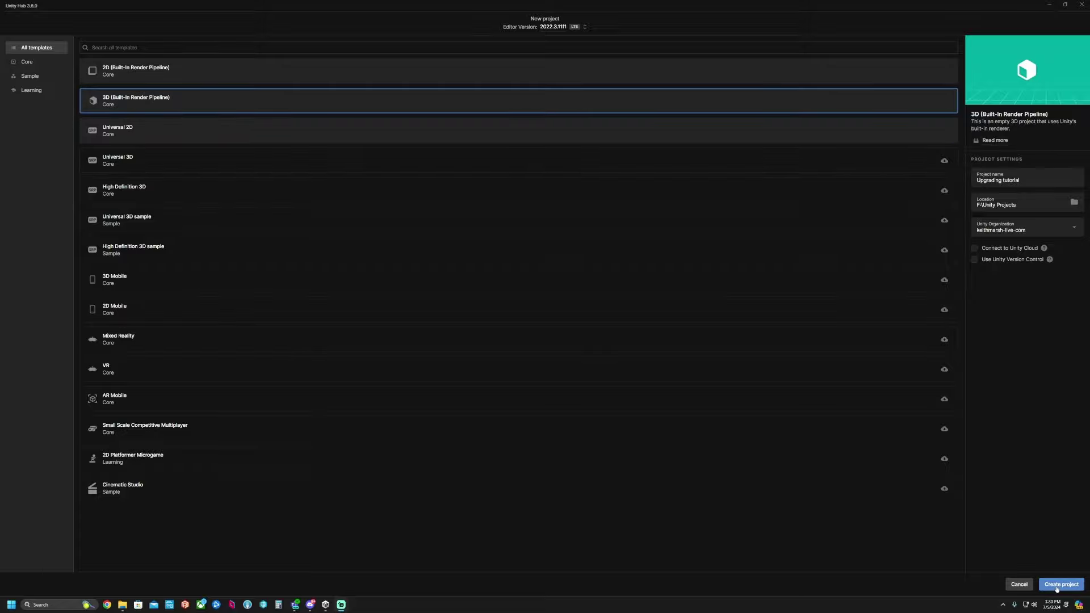
pyautogui.click(1057, 585)
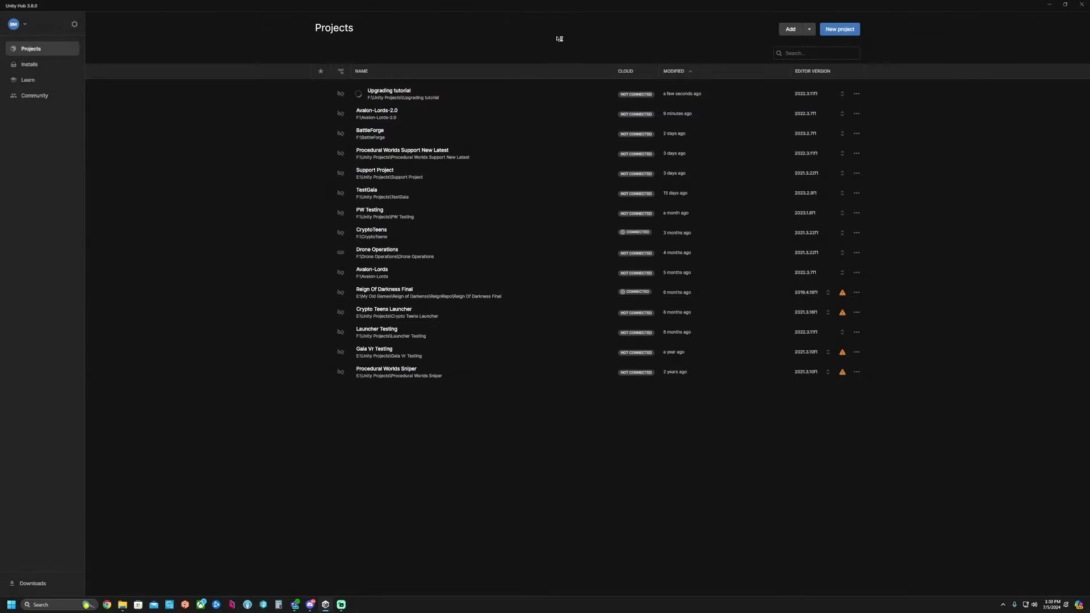
pyautogui.click(1049, 5)
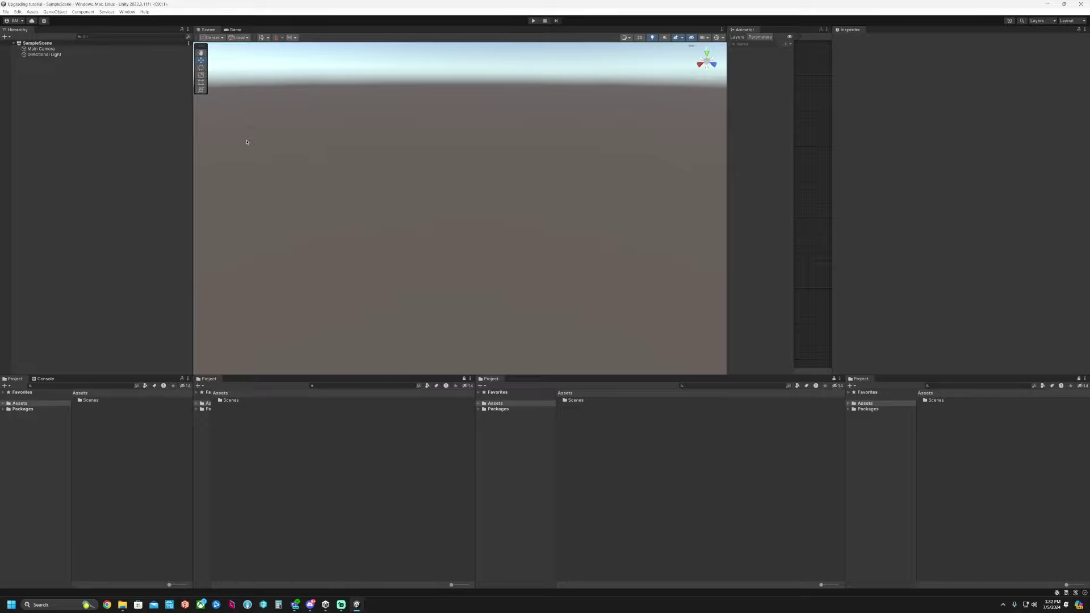
# Open the Package Manager, switch its package source to My Assets and load all owned packages.
pyautogui.click(129, 11)
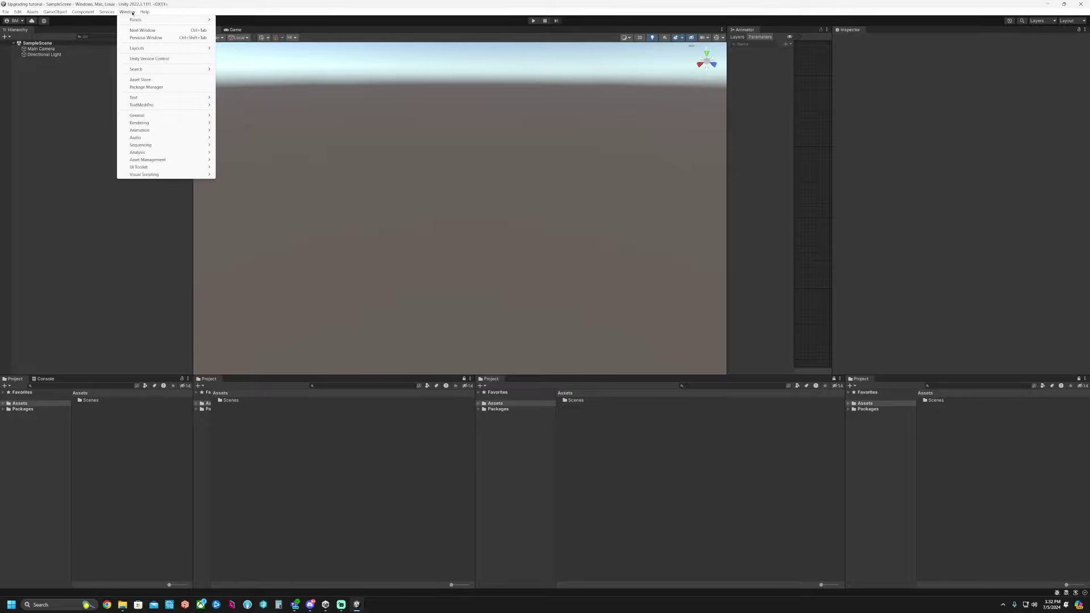
pyautogui.click(161, 88)
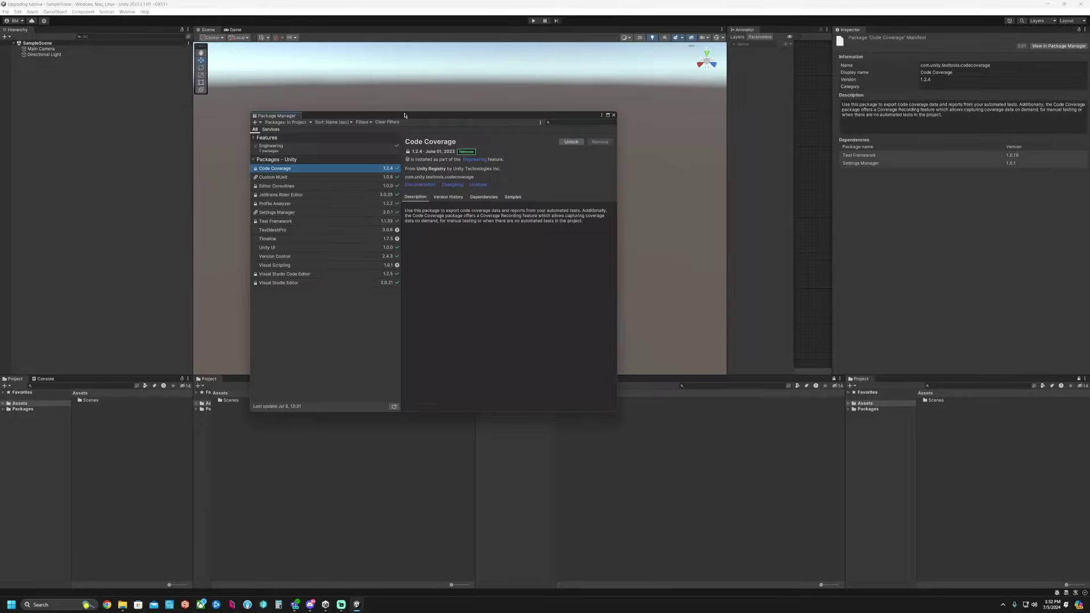
pyautogui.moveTo(451, 118); pyautogui.dragTo(525, 135)
pyautogui.click(380, 140)
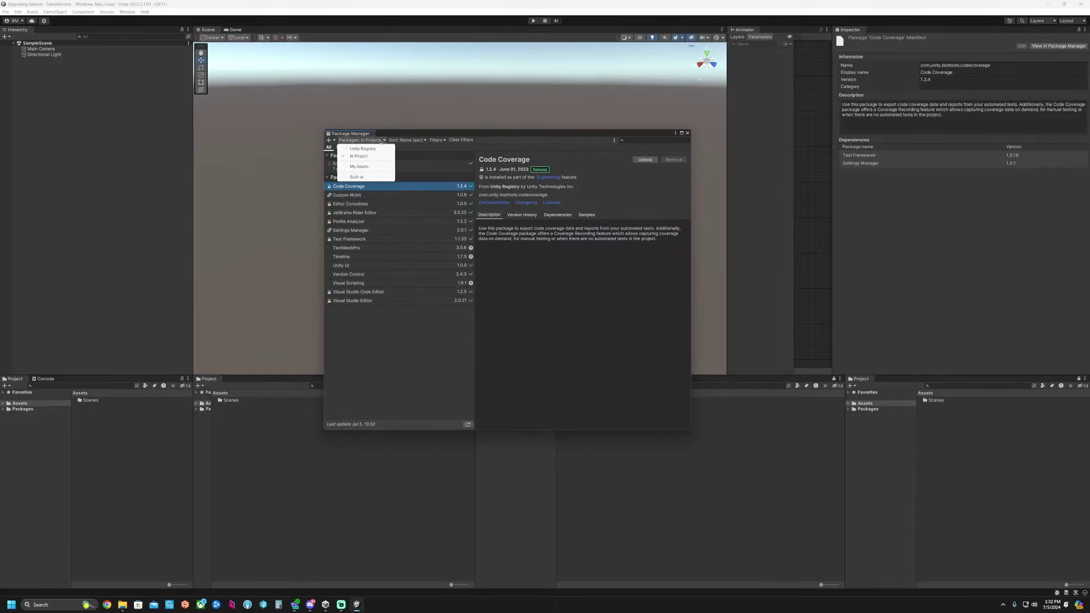
pyautogui.click(359, 166)
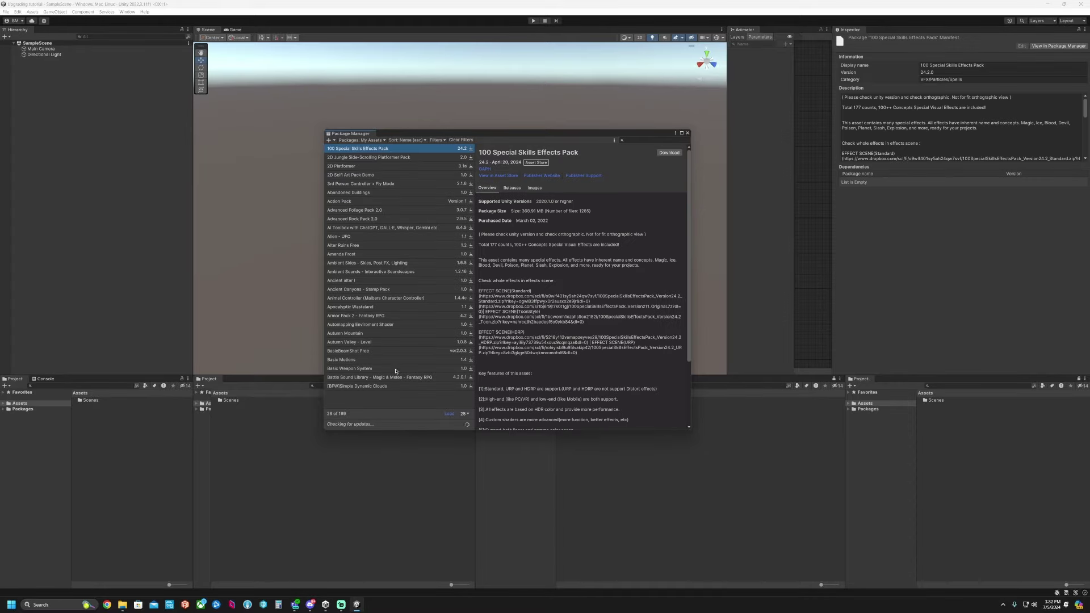
pyautogui.click(464, 414)
pyautogui.click(476, 436)
# Download the Gaia Pro 2021 - Terrain & Scene Generator package from the owned assets.
pyautogui.scroll(-6, 400, 375)
pyautogui.scroll(-12, 395, 355)
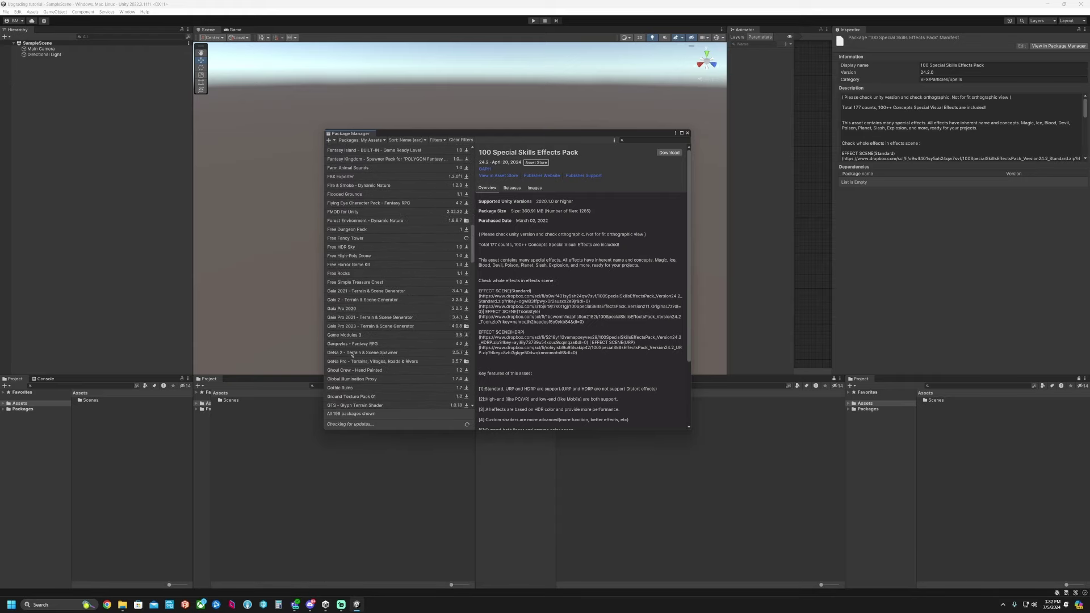
pyautogui.click(355, 318)
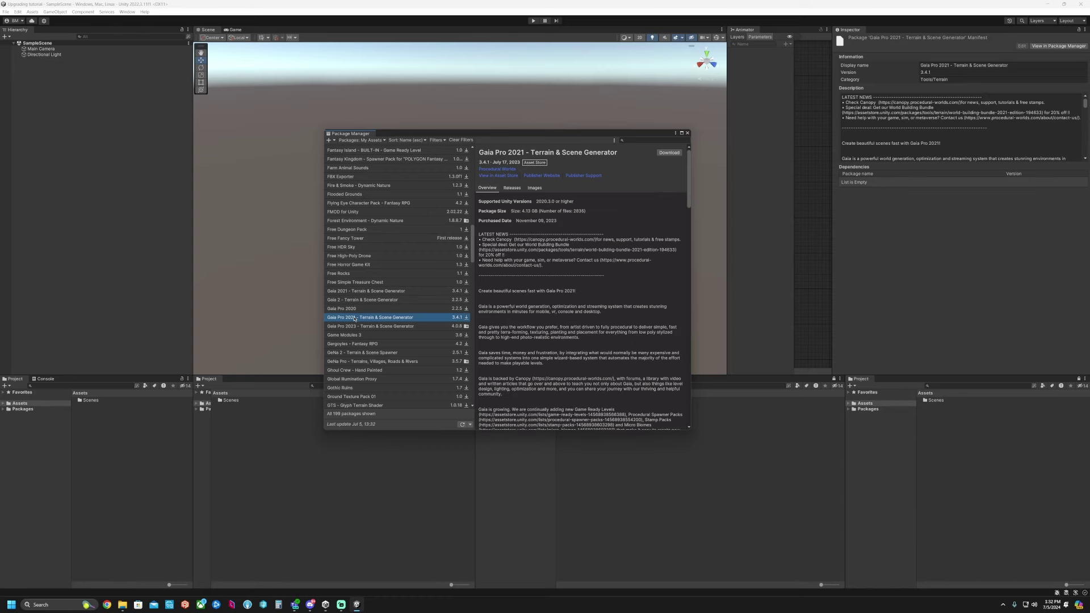
pyautogui.click(665, 153)
# Import all files of GeNa Pro - Terrains, Villages, Roads & Rivers and accept updating its precompiled assemblies.
pyautogui.click(366, 362)
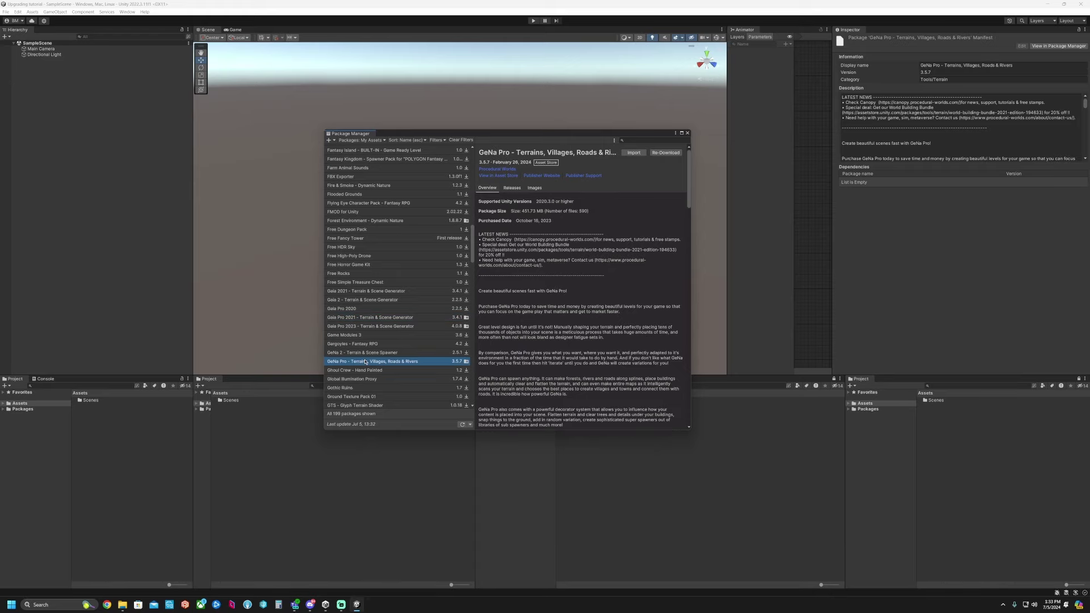
pyautogui.click(638, 154)
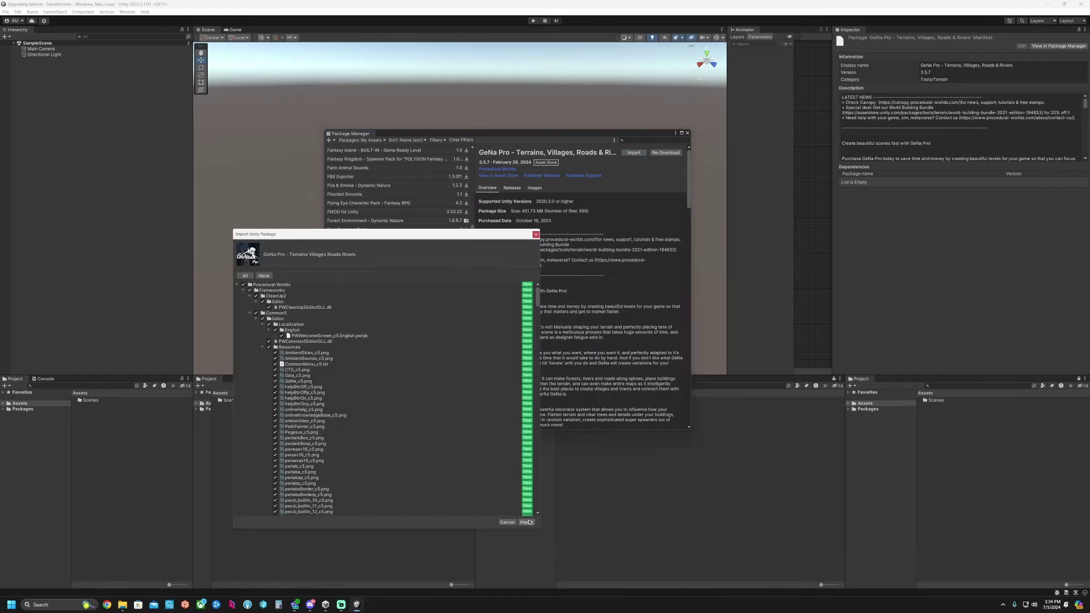
pyautogui.click(526, 521)
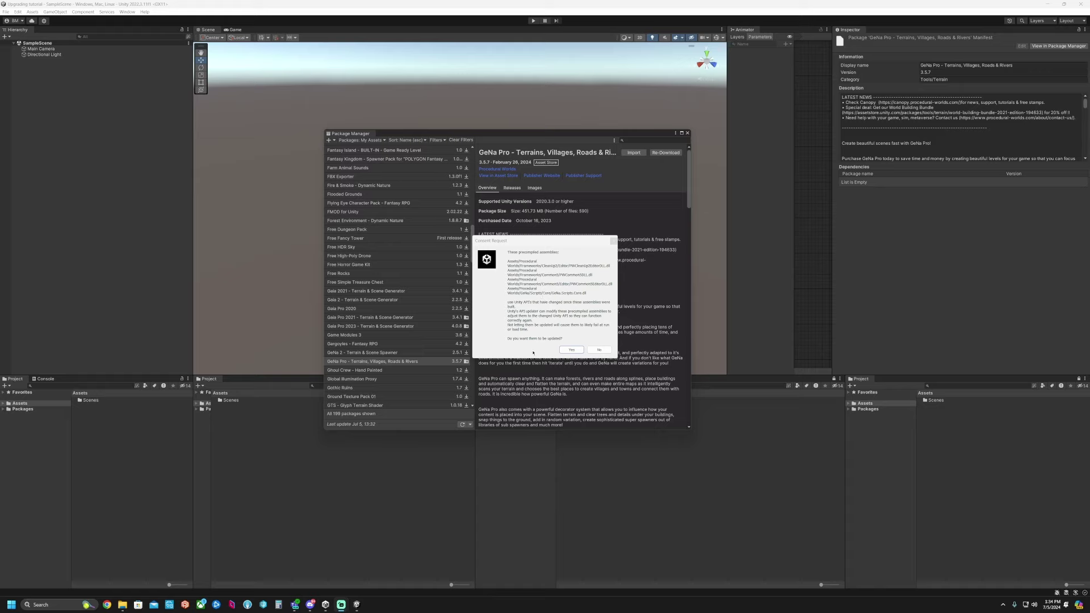
pyautogui.click(570, 350)
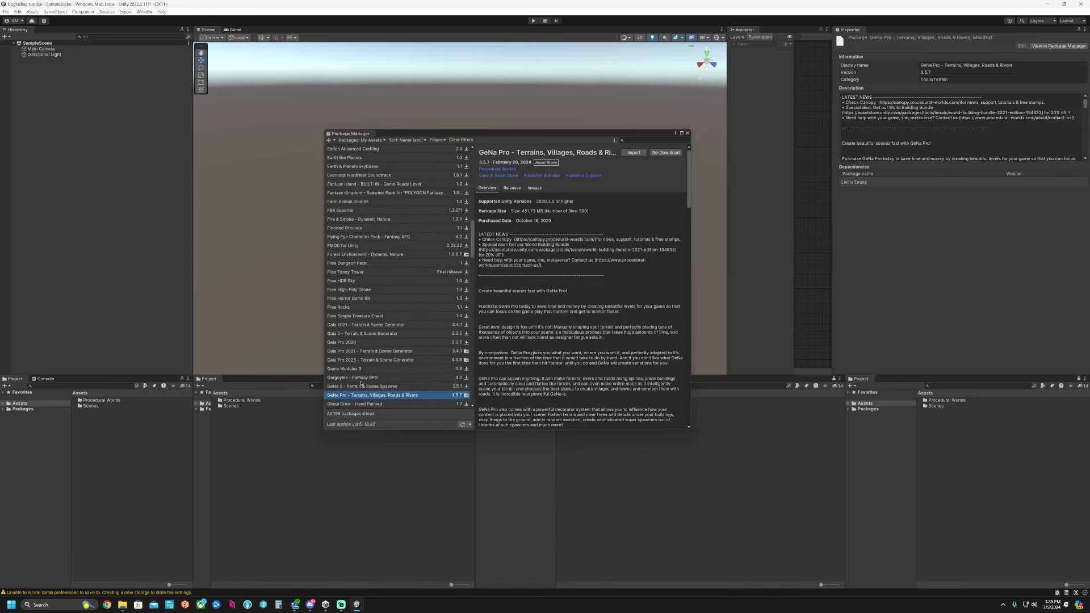
# Import the downloaded Gaia Pro 2021 - Terrain & Scene Generator package into the project.
pyautogui.click(367, 351)
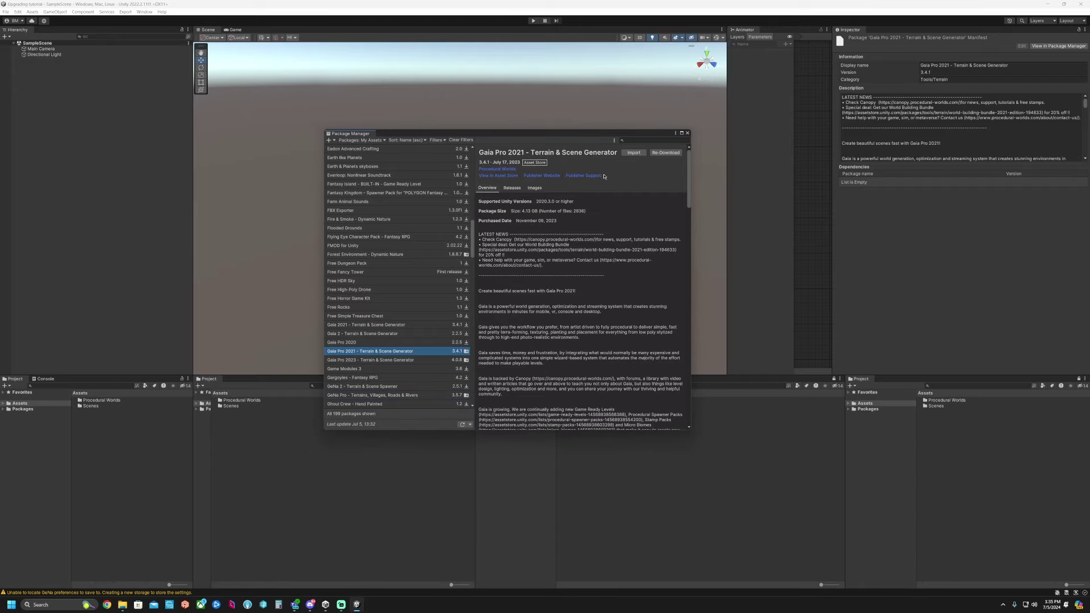
pyautogui.moveTo(520, 135); pyautogui.dragTo(522, 195)
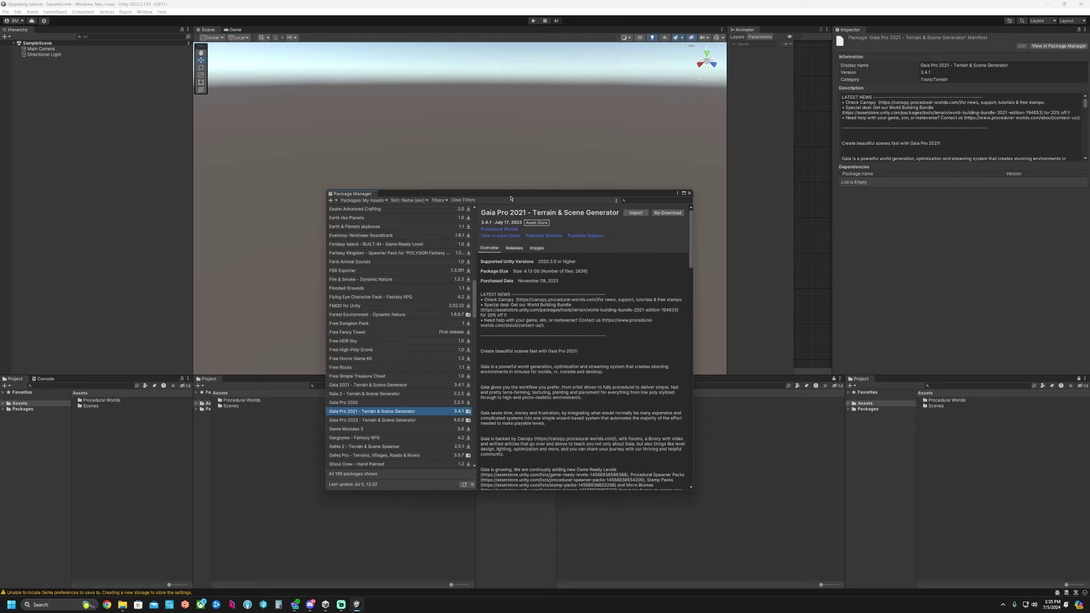
pyautogui.moveTo(511, 198); pyautogui.dragTo(503, 184)
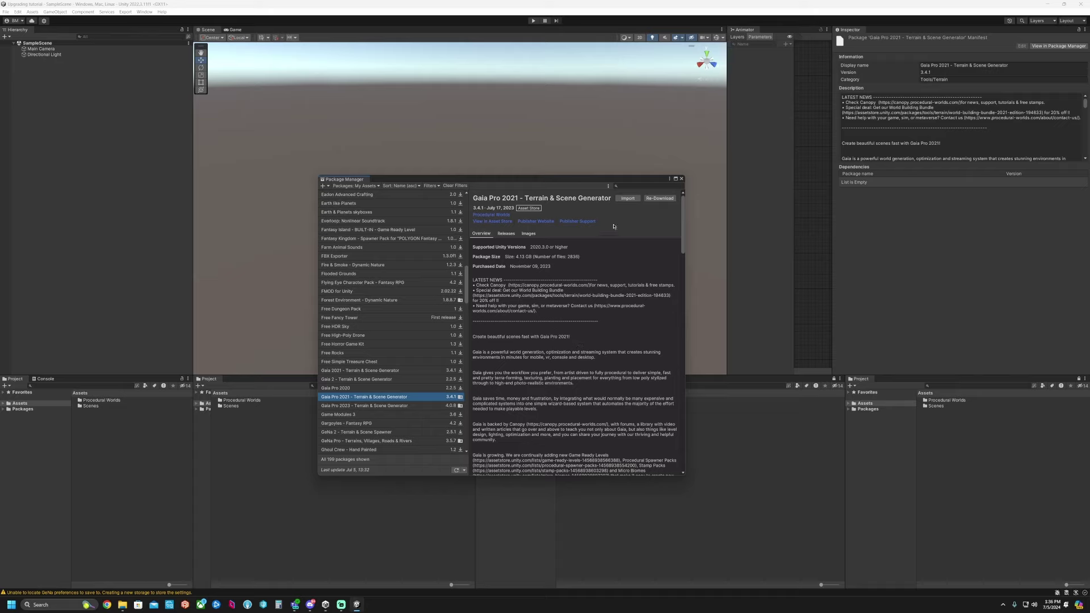
pyautogui.click(620, 199)
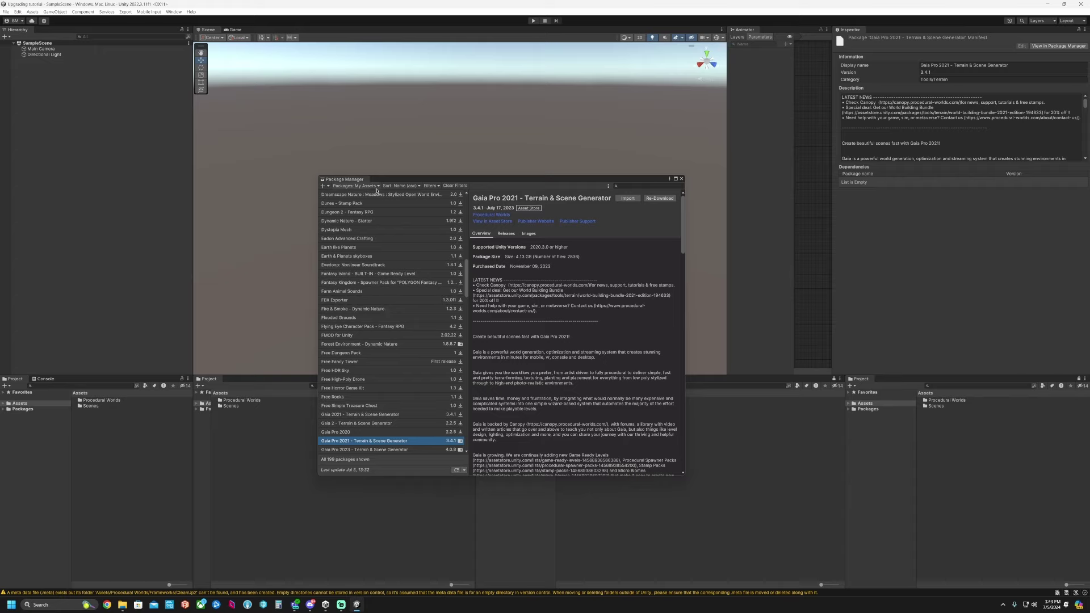
# Install the Post Processing package from the Unity Registry.
pyautogui.click(372, 186)
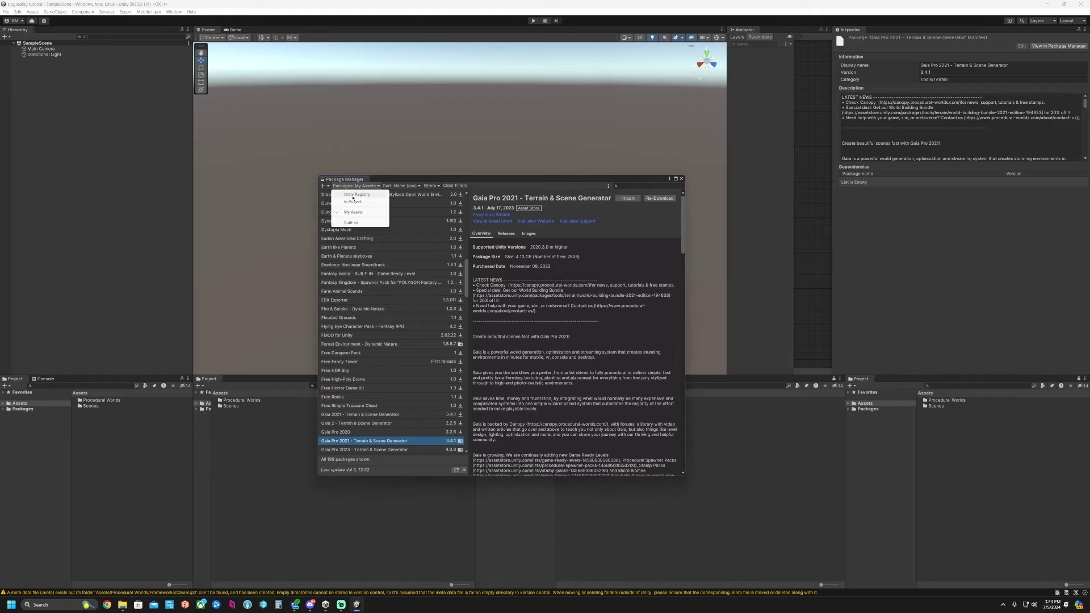
pyautogui.click(353, 195)
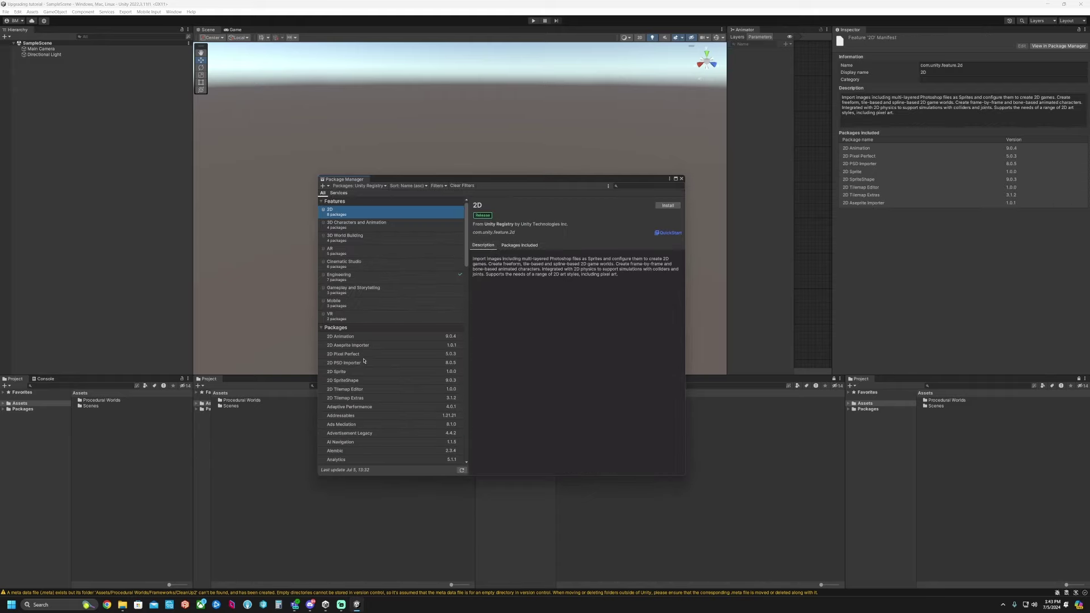
pyautogui.scroll(-10, 364, 361)
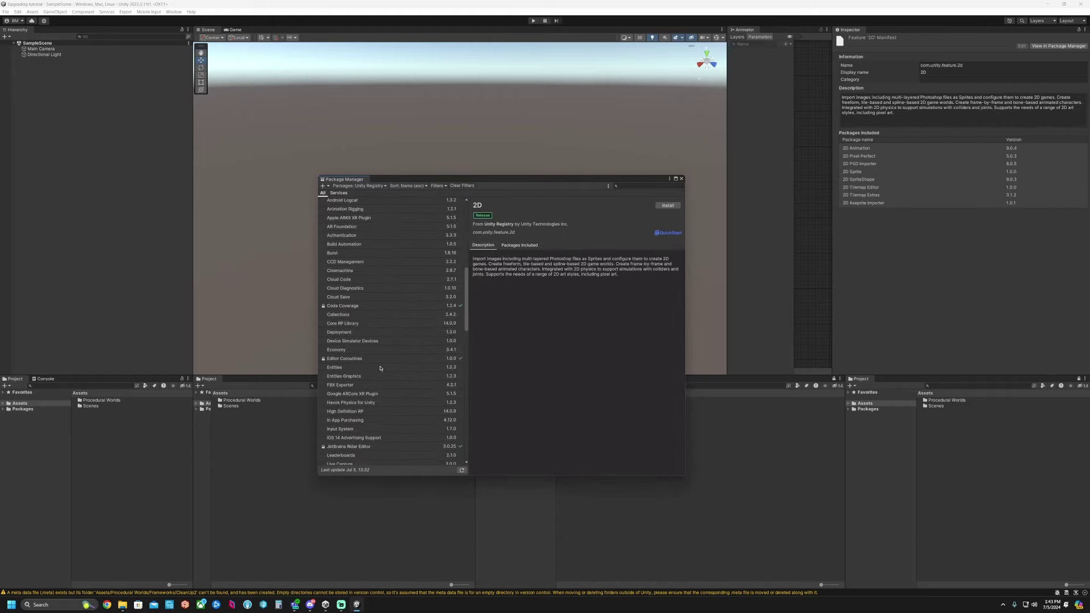
pyautogui.scroll(-3, 380, 369)
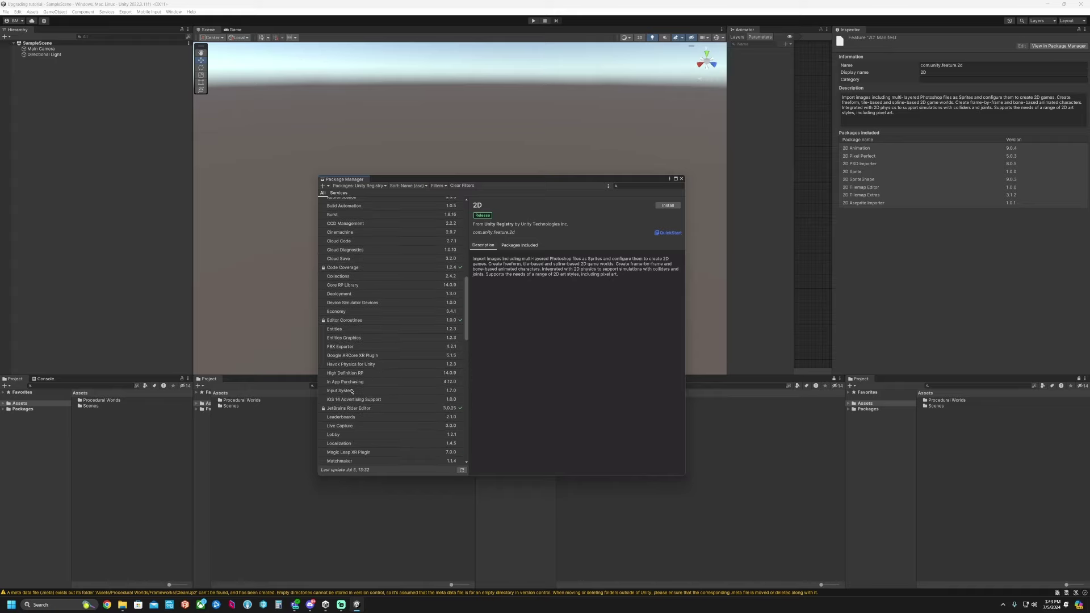
pyautogui.scroll(-5, 351, 391)
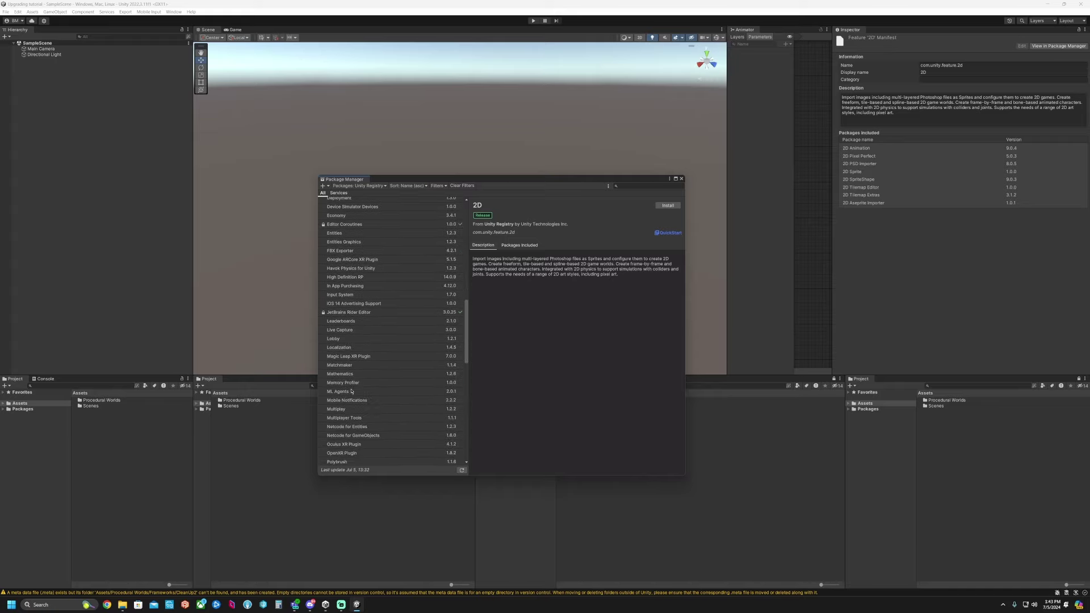
pyautogui.click(355, 434)
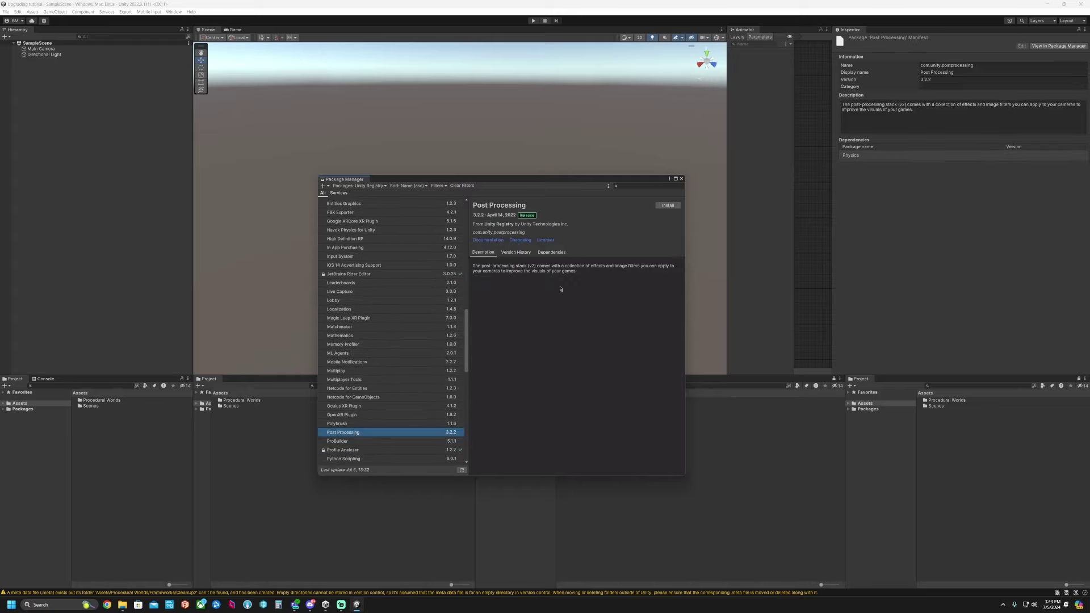
pyautogui.click(670, 205)
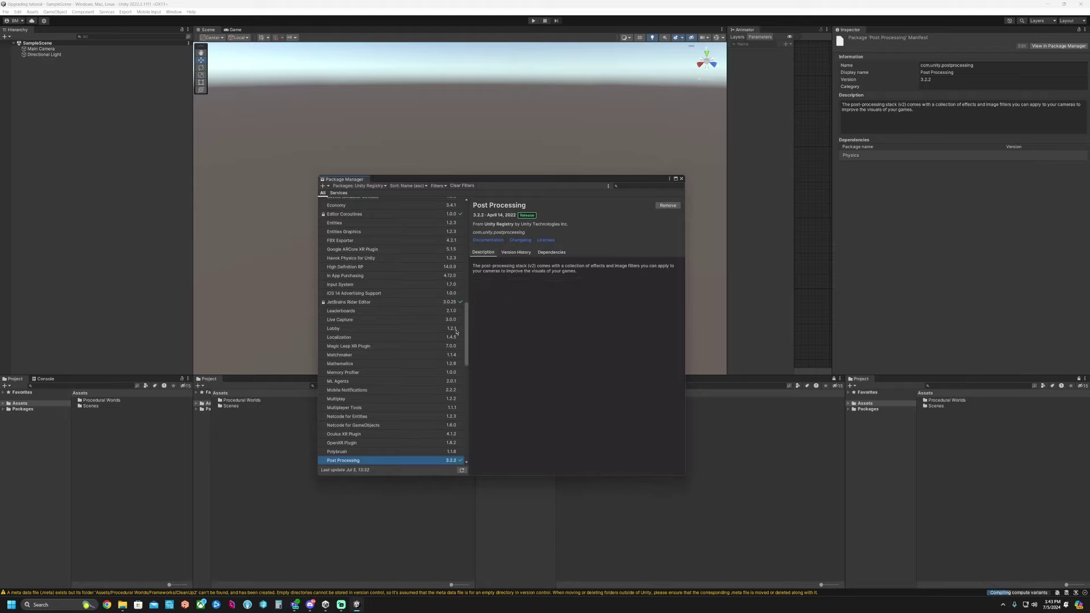
# Look through the Unity Registry package list and view the details of the Input System package.
pyautogui.scroll(-5, 410, 364)
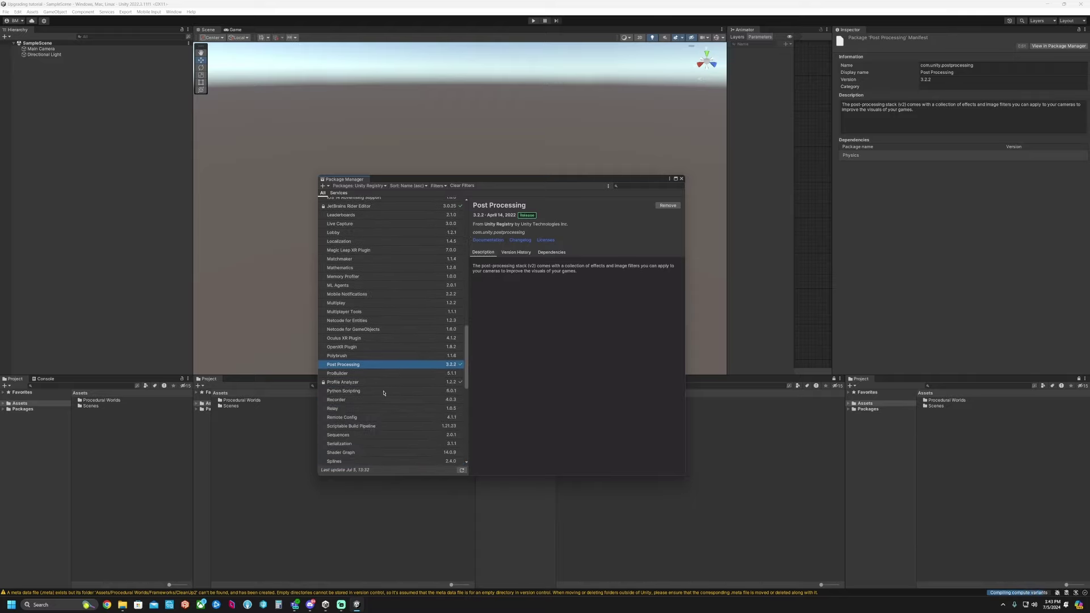
pyautogui.scroll(1, 373, 380)
pyautogui.scroll(-5, 373, 380)
pyautogui.scroll(-4, 370, 373)
pyautogui.scroll(14, 371, 372)
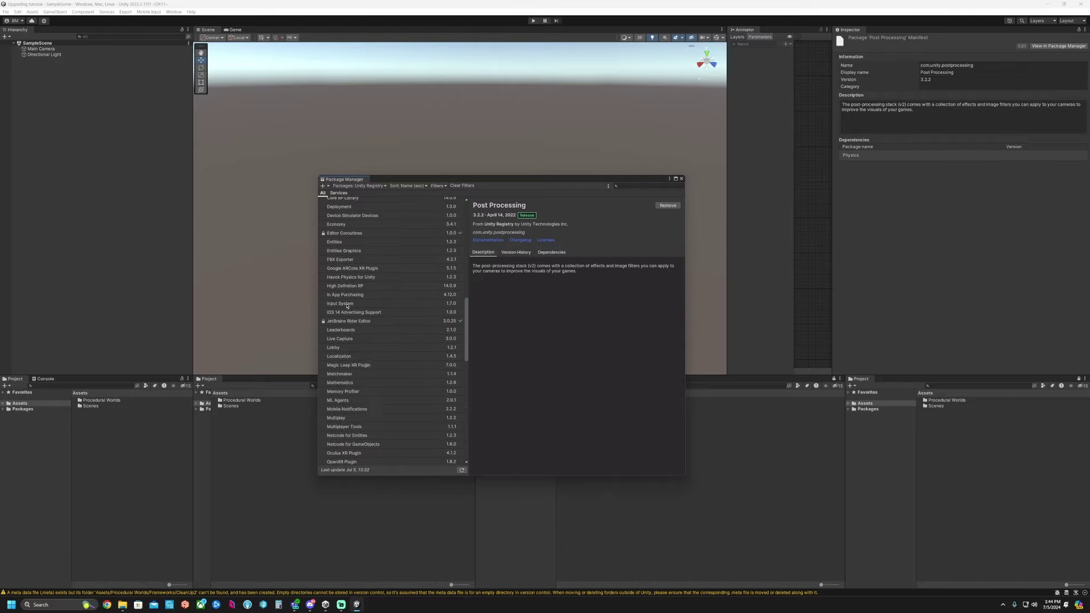
pyautogui.click(347, 304)
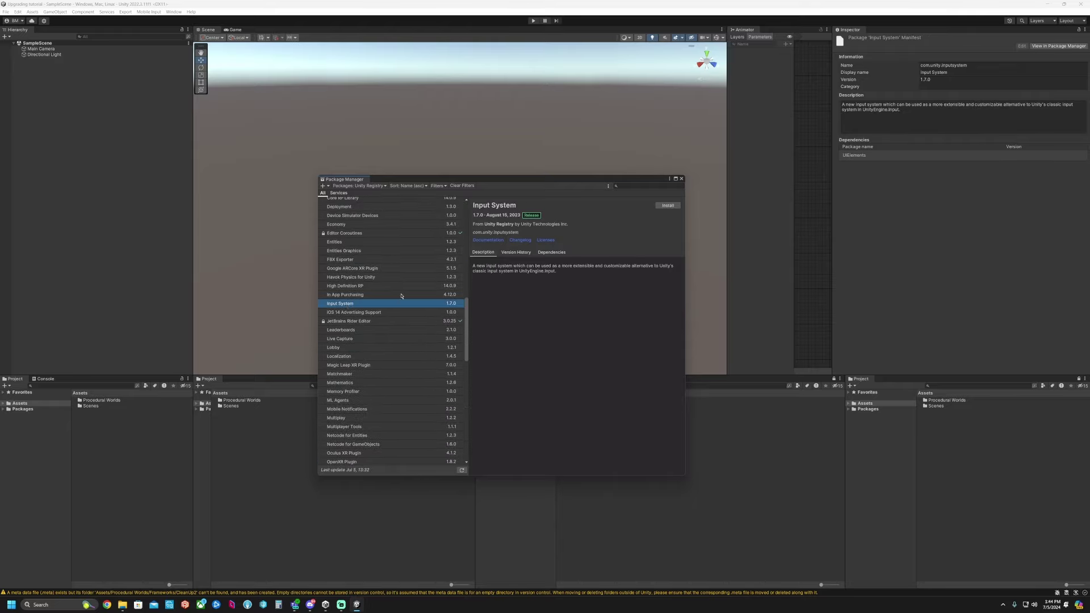
pyautogui.scroll(9, 423, 287)
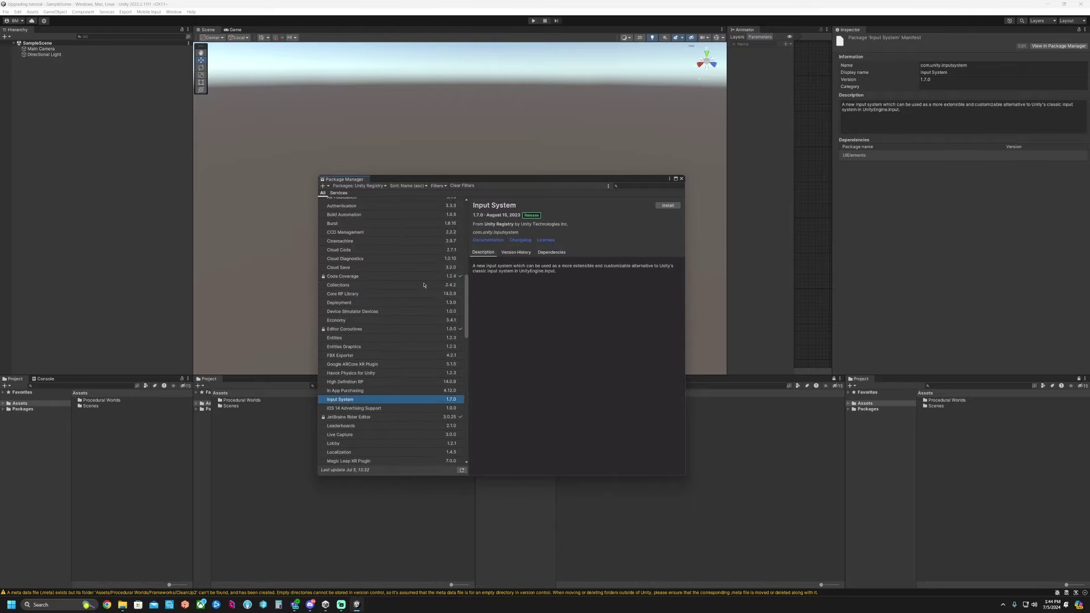
pyautogui.scroll(-8, 373, 336)
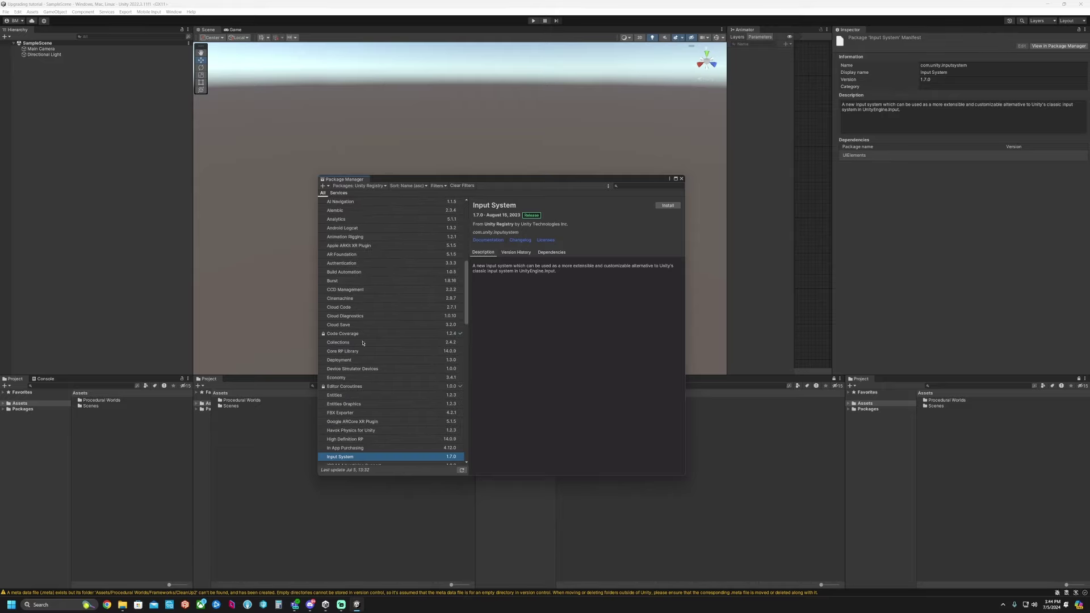
pyautogui.scroll(-3, 374, 336)
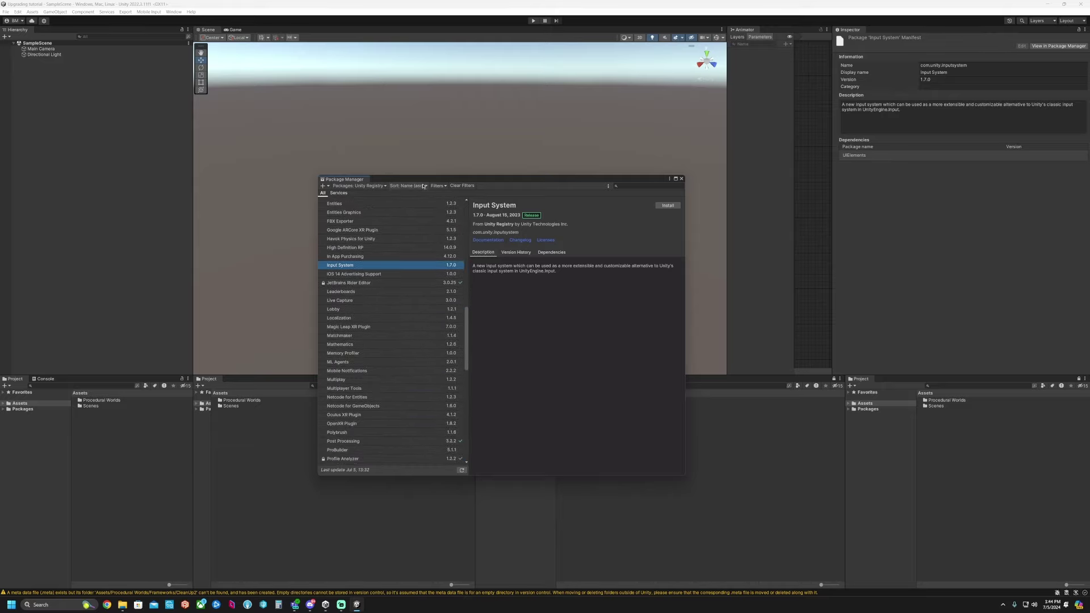
# Close the Package Manager and open the Gaia Manager from the Procedural Worlds tools, declining the tutorial website visit.
pyautogui.click(681, 179)
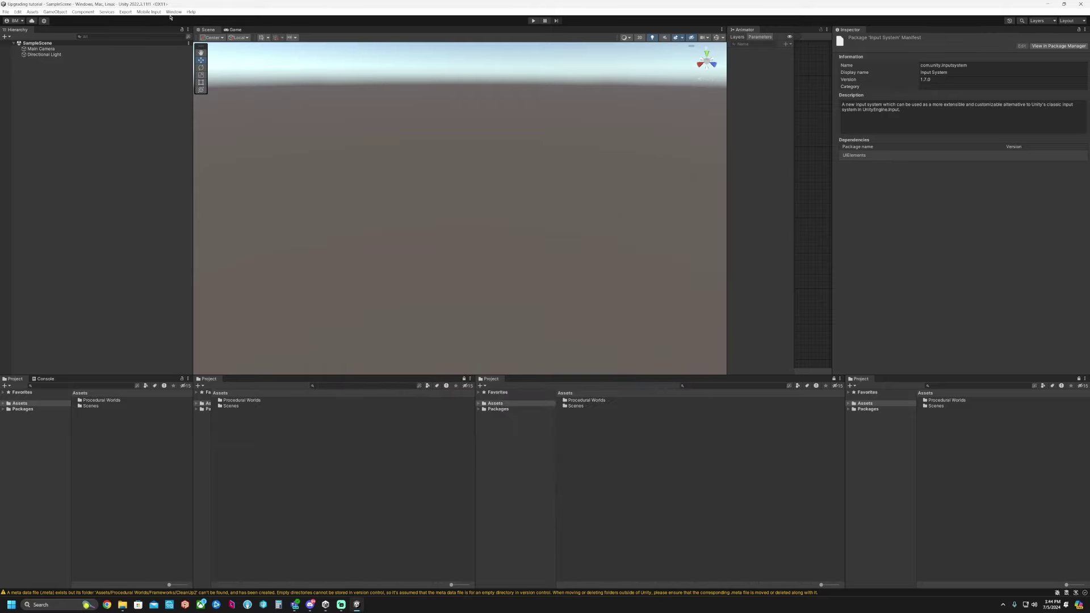
pyautogui.click(173, 12)
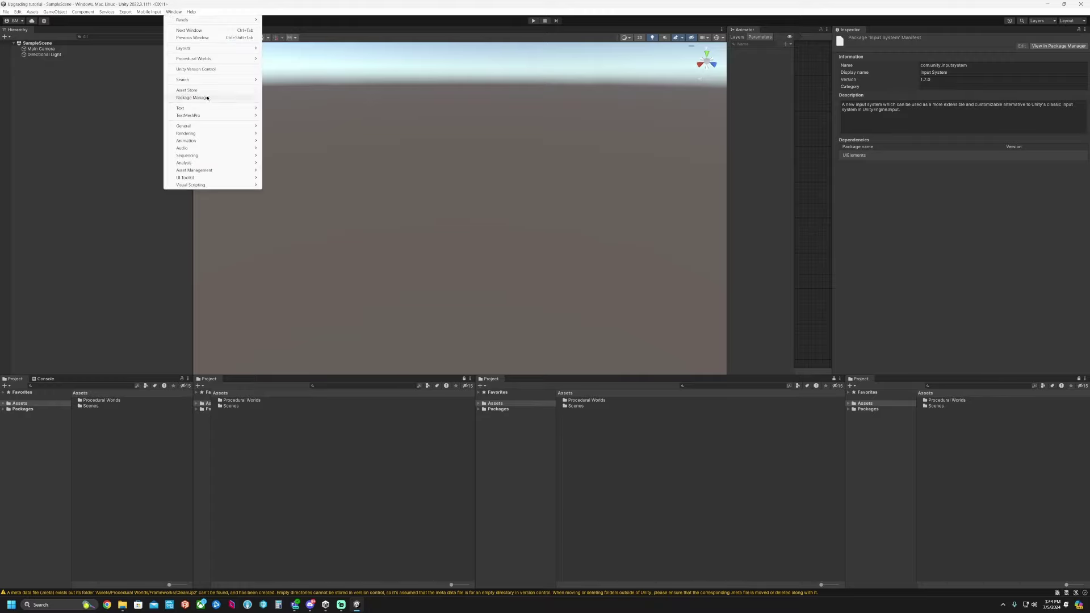
pyautogui.moveTo(239, 59)
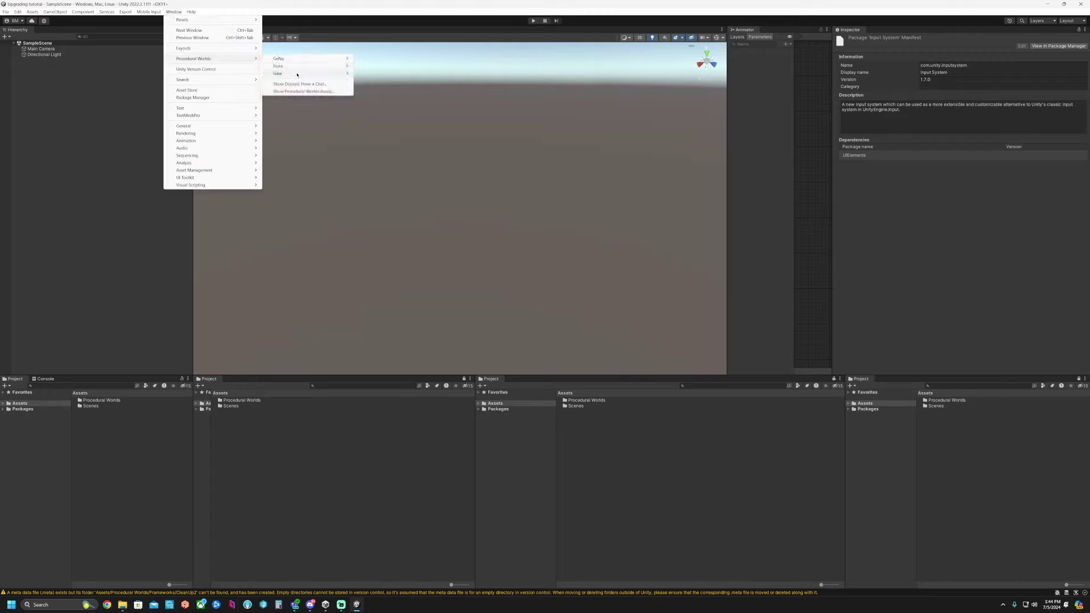
pyautogui.moveTo(308, 75)
pyautogui.click(403, 74)
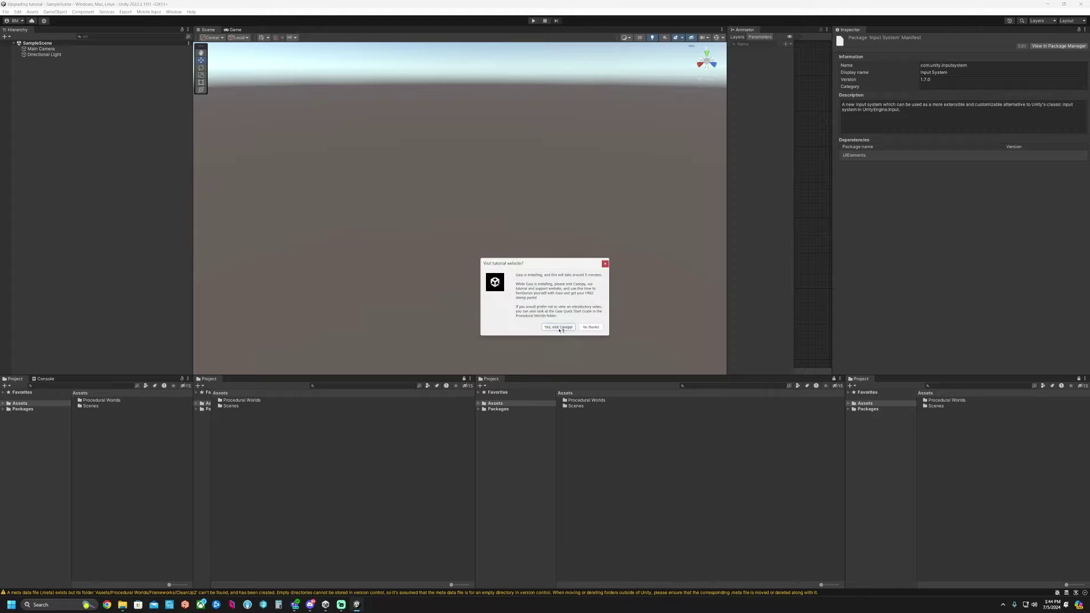
pyautogui.click(590, 327)
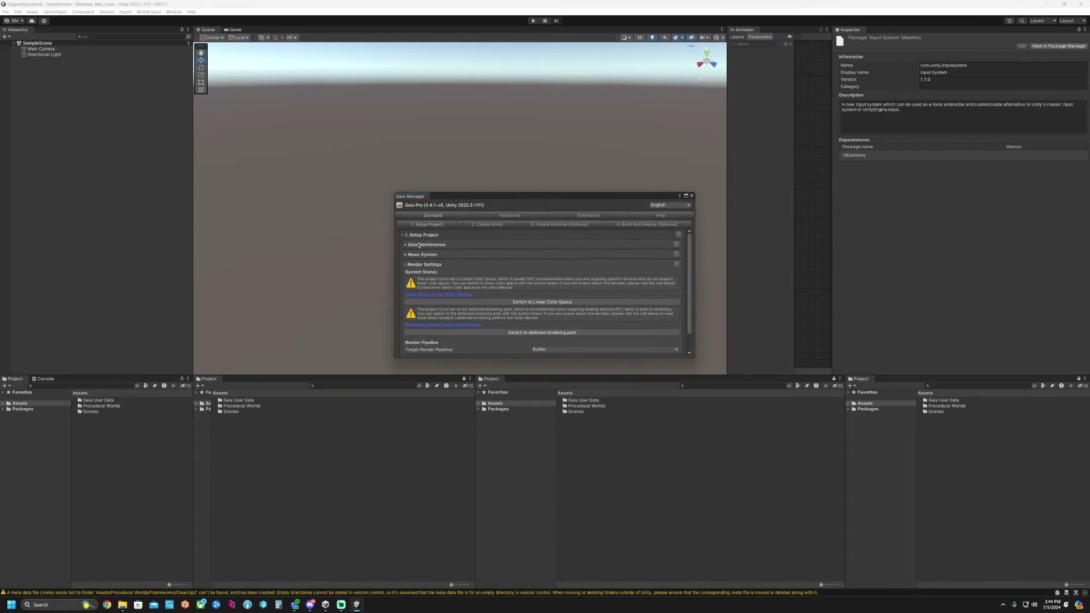
# Close the Gaia Manager and install the Universal RP package from the Unity Registry.
pyautogui.scroll(-2, 493, 312)
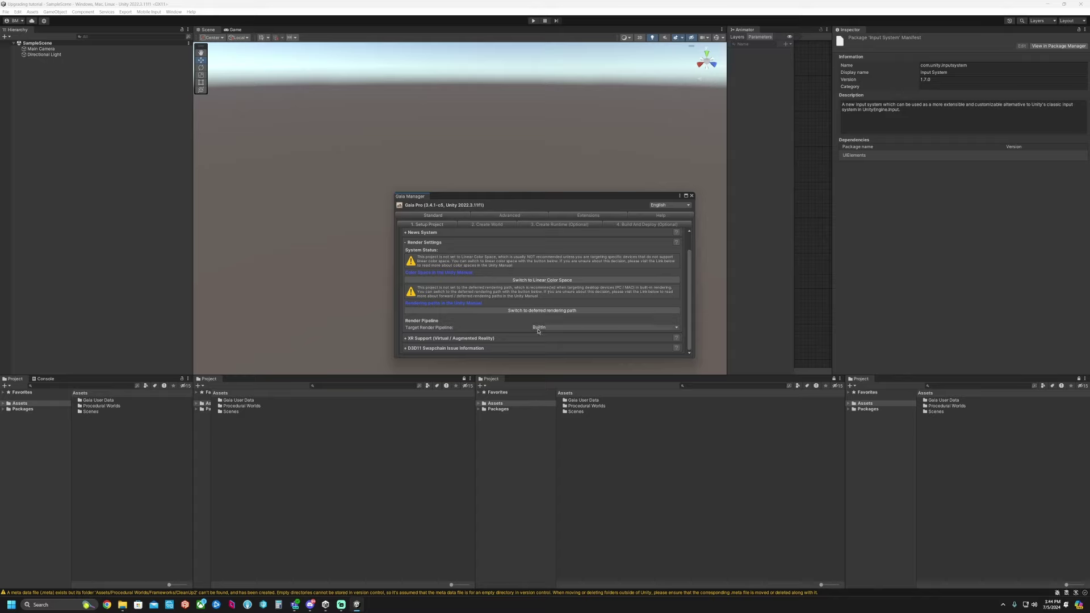
pyautogui.click(691, 197)
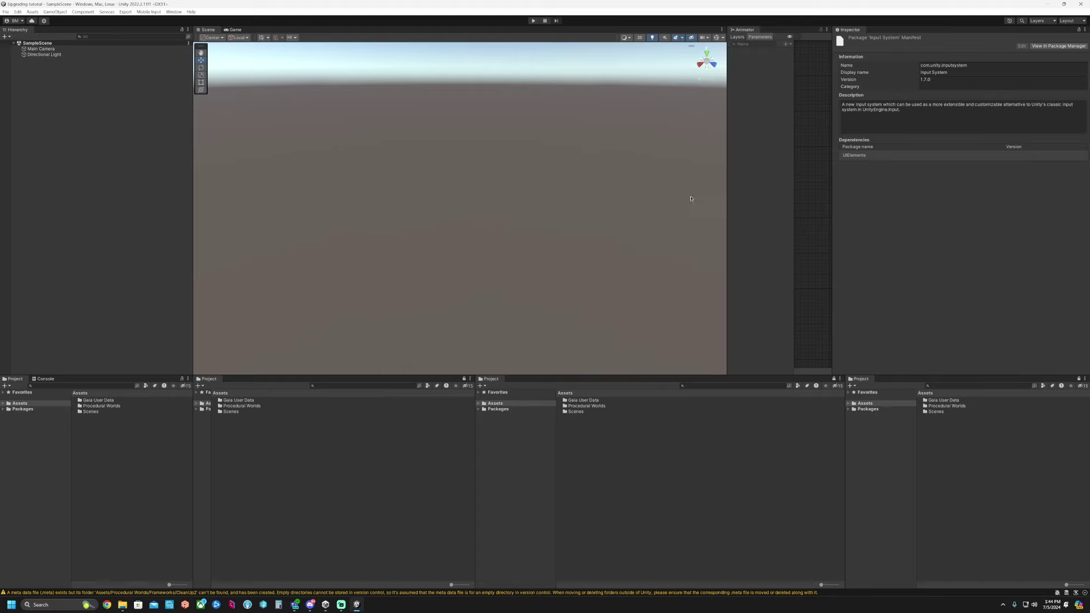
pyautogui.click(173, 12)
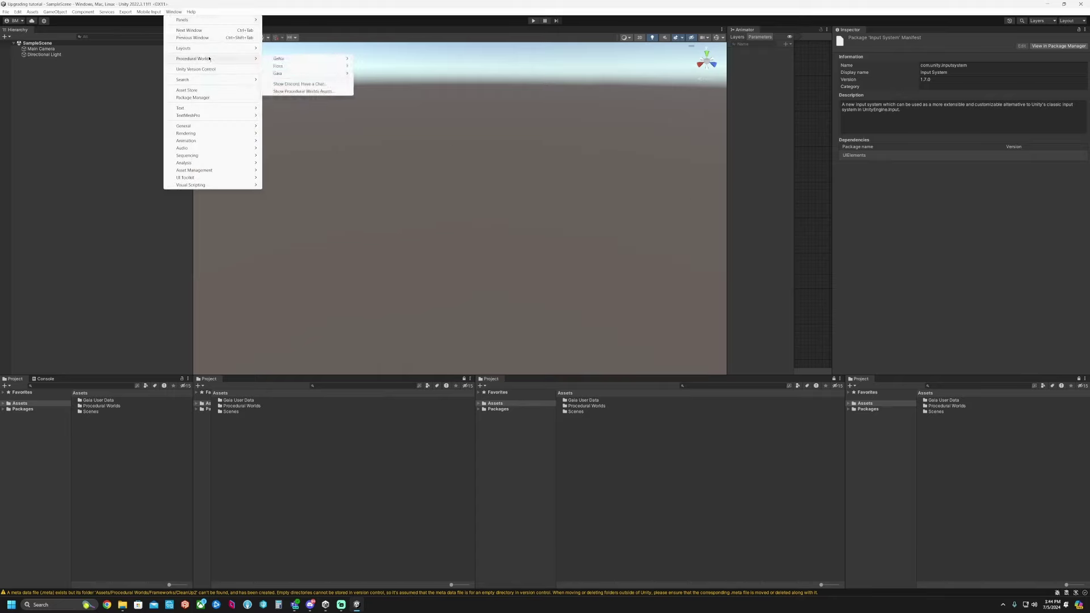
pyautogui.click(193, 98)
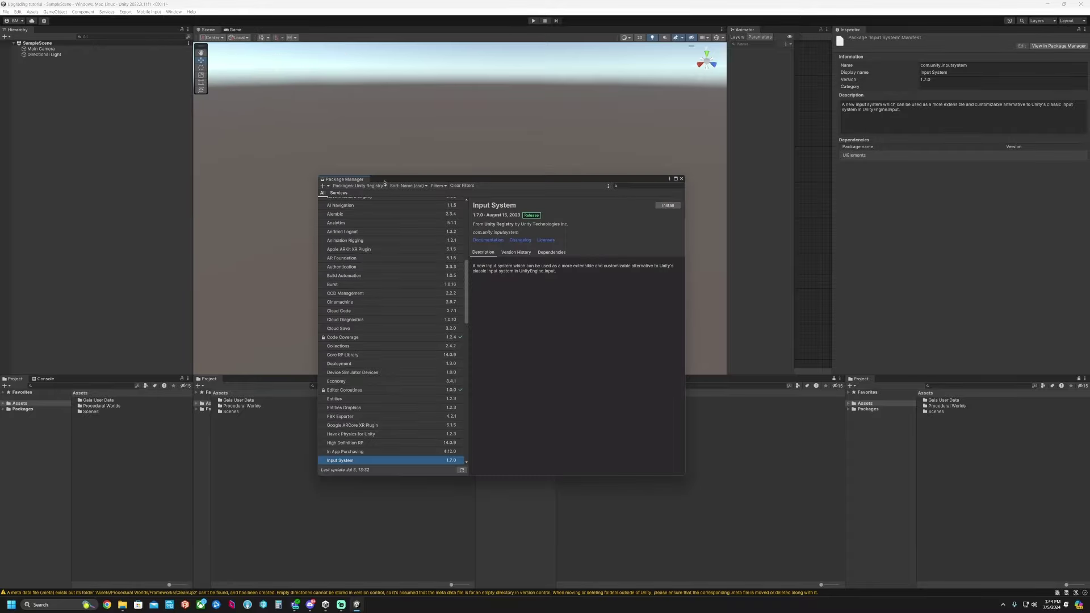
pyautogui.moveTo(381, 179); pyautogui.dragTo(383, 136)
pyautogui.scroll(-3, 376, 277)
pyautogui.scroll(-15, 373, 323)
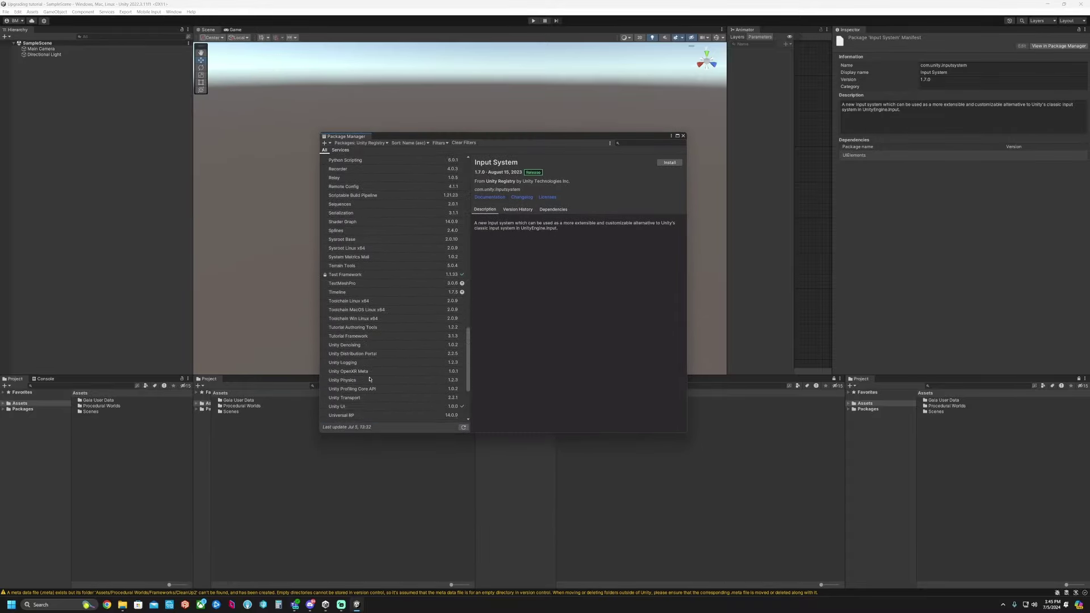
pyautogui.click(366, 416)
pyautogui.click(669, 165)
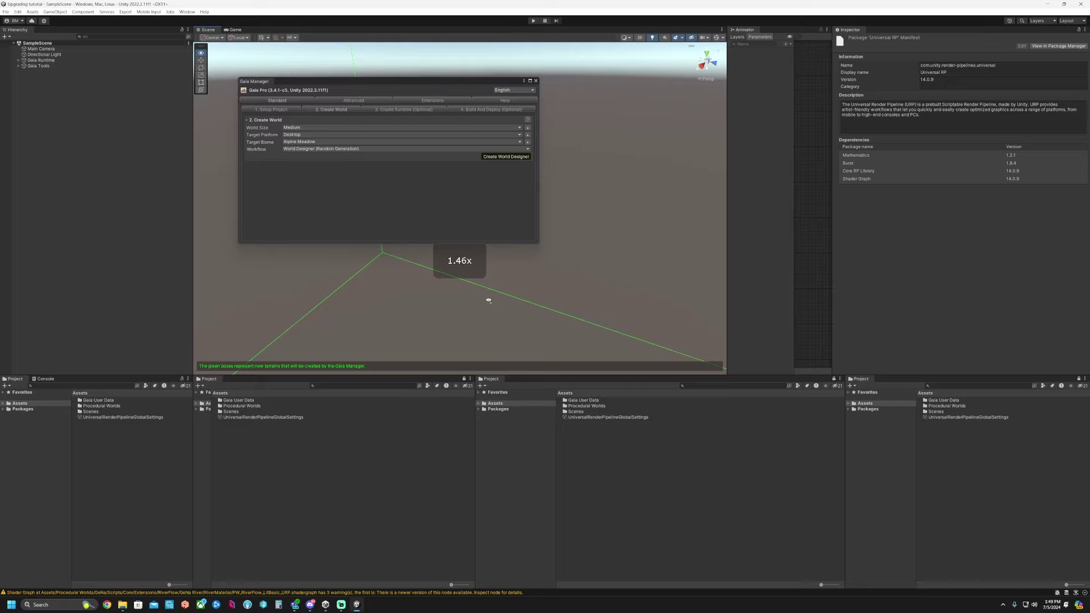
# Look over the outline of the planned terrain in the scene and move the Gaia Manager window out of the way.
pyautogui.scroll(3, 489, 299)
pyautogui.press('w')
pyautogui.moveTo(489, 300); pyautogui.dragTo(545, 306, button='right')
pyautogui.press('s')
pyautogui.moveTo(392, 78)
pyautogui.mouseDown()
pyautogui.moveTo(392, 113)
pyautogui.moveTo(392, 75)
pyautogui.mouseUp()
pyautogui.moveTo(539, 141); pyautogui.dragTo(514, 142)
pyautogui.moveTo(367, 79); pyautogui.dragTo(244, 178)
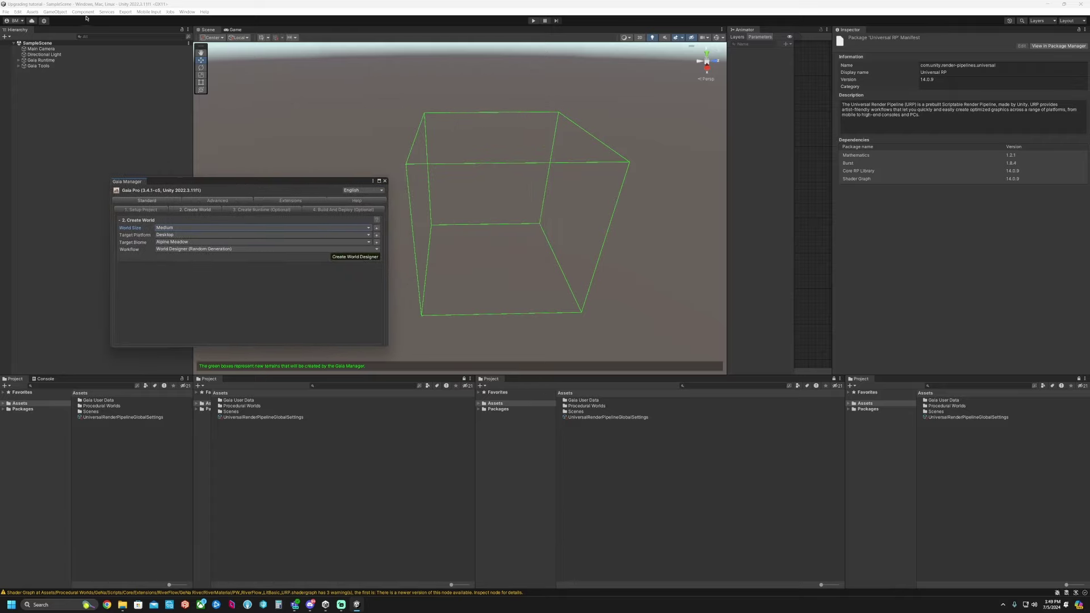
# Review the Scripting Define Symbols under the Player's Other Settings in the Project Settings, closing the window when done.
pyautogui.click(17, 12)
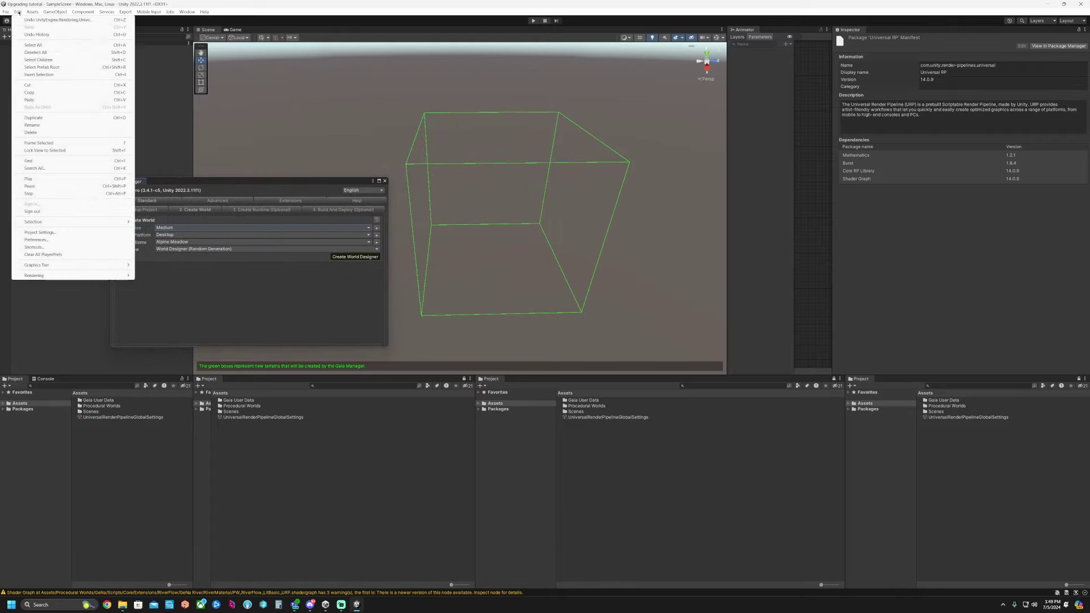
pyautogui.click(53, 233)
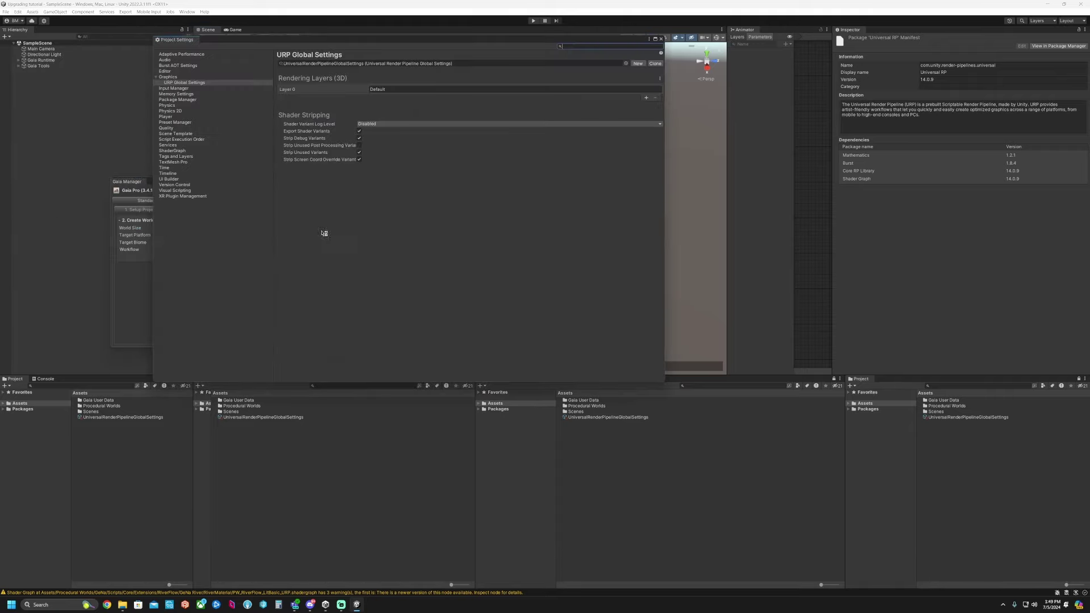
pyautogui.click(165, 117)
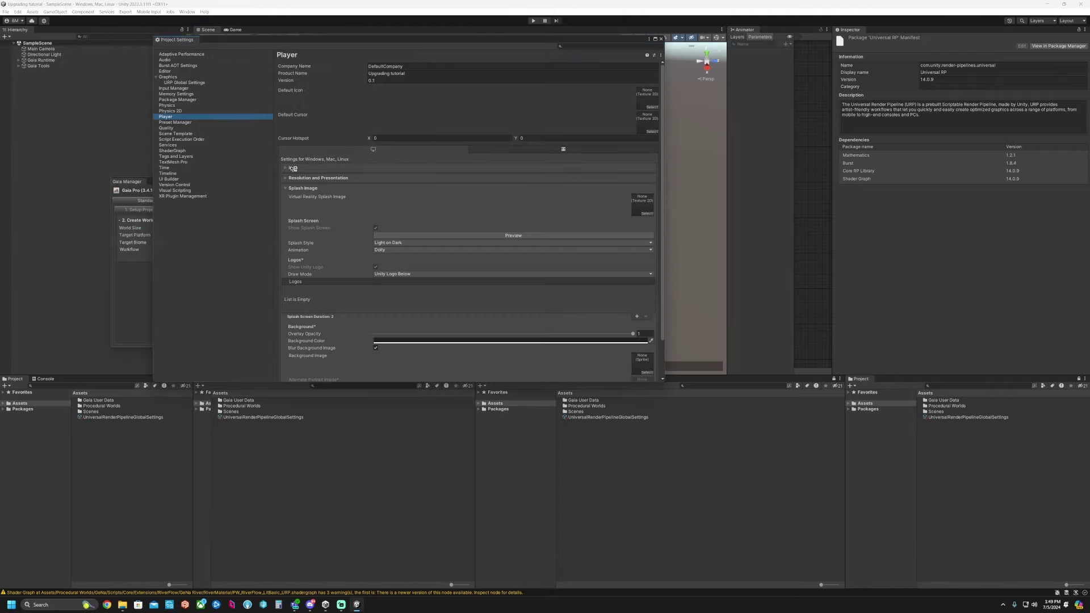
pyautogui.scroll(-2, 399, 224)
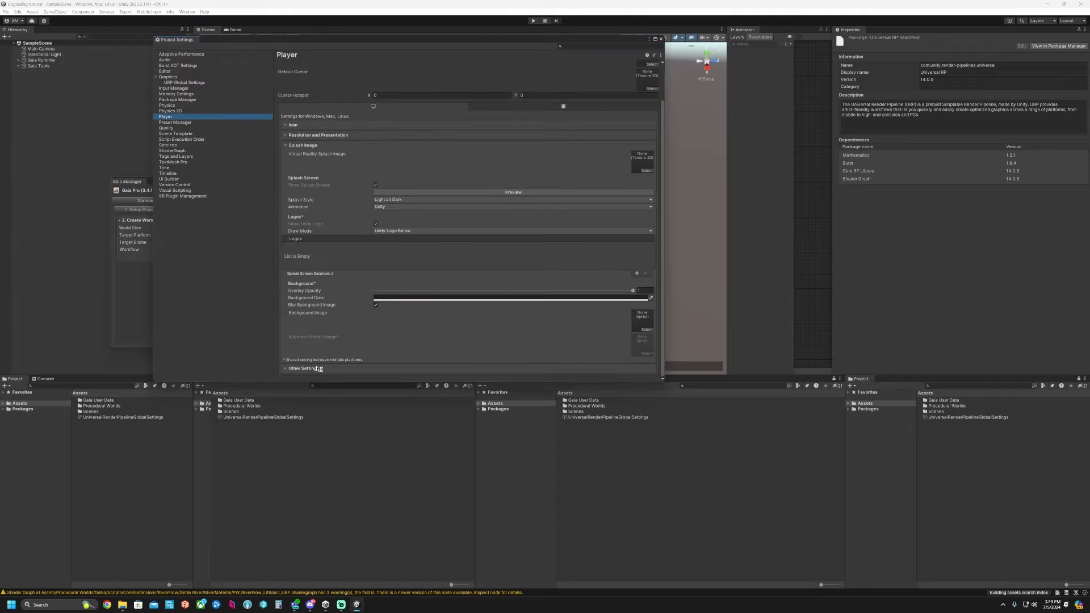
pyautogui.click(307, 369)
pyautogui.scroll(-10, 386, 322)
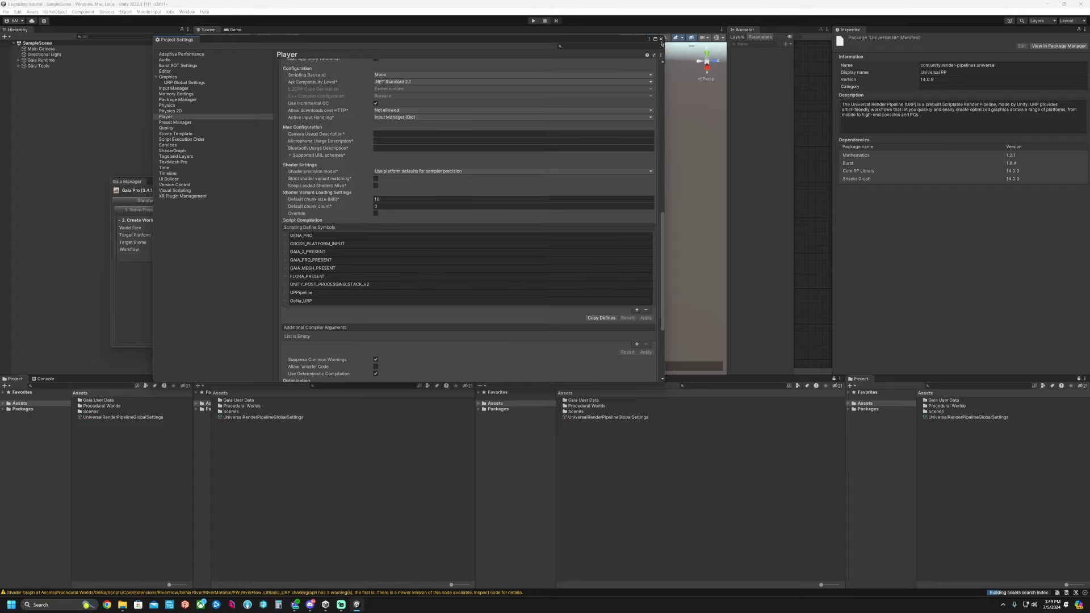
pyautogui.click(662, 40)
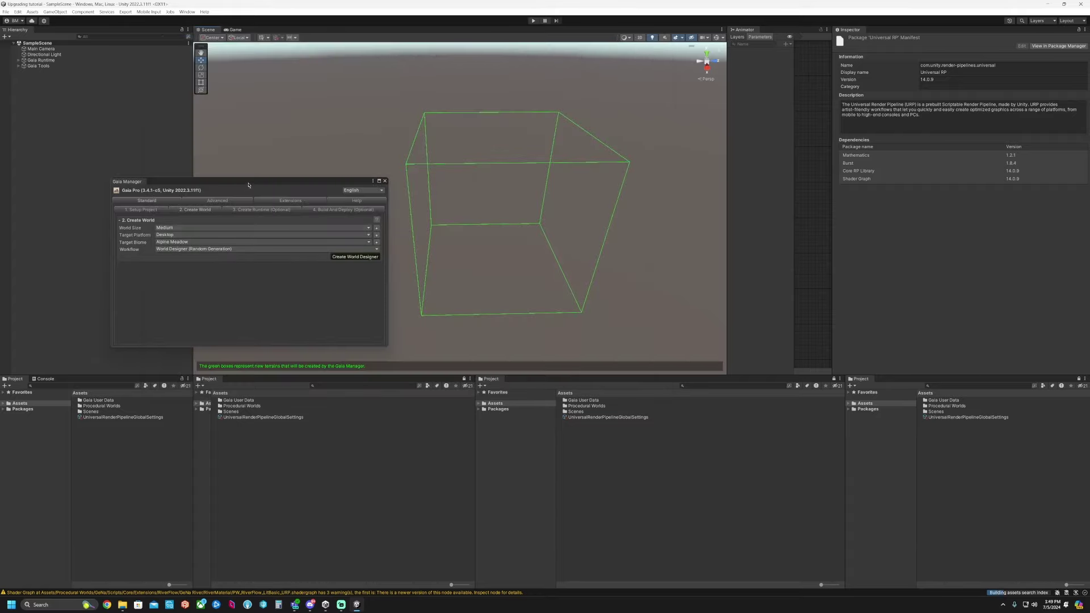
# Choose the Medium world size in the Gaia Manager and create the World Designer.
pyautogui.moveTo(249, 185); pyautogui.dragTo(224, 203)
pyautogui.click(195, 248)
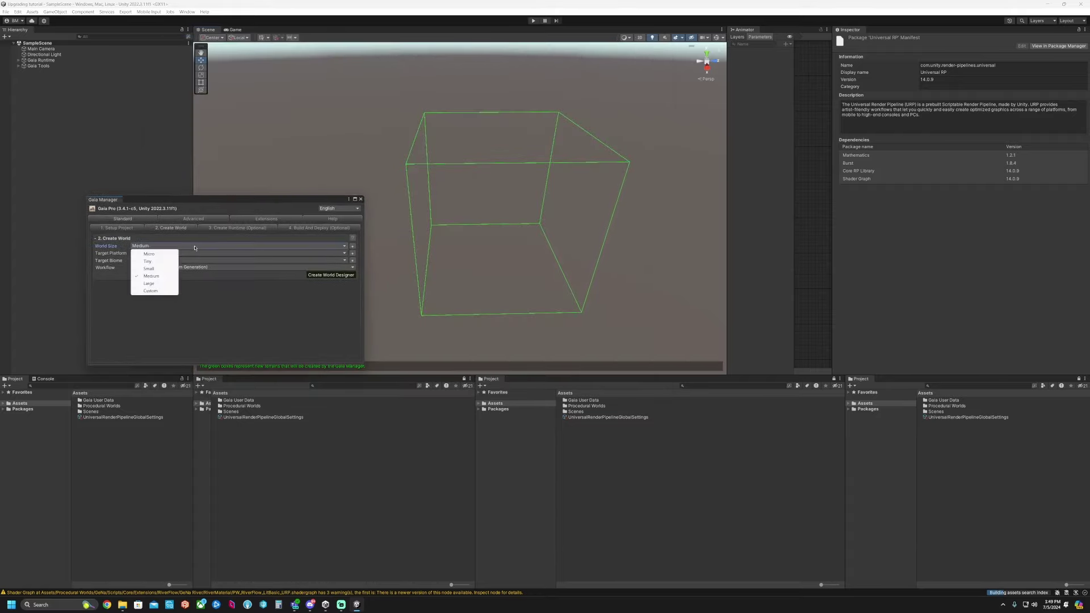
pyautogui.click(159, 275)
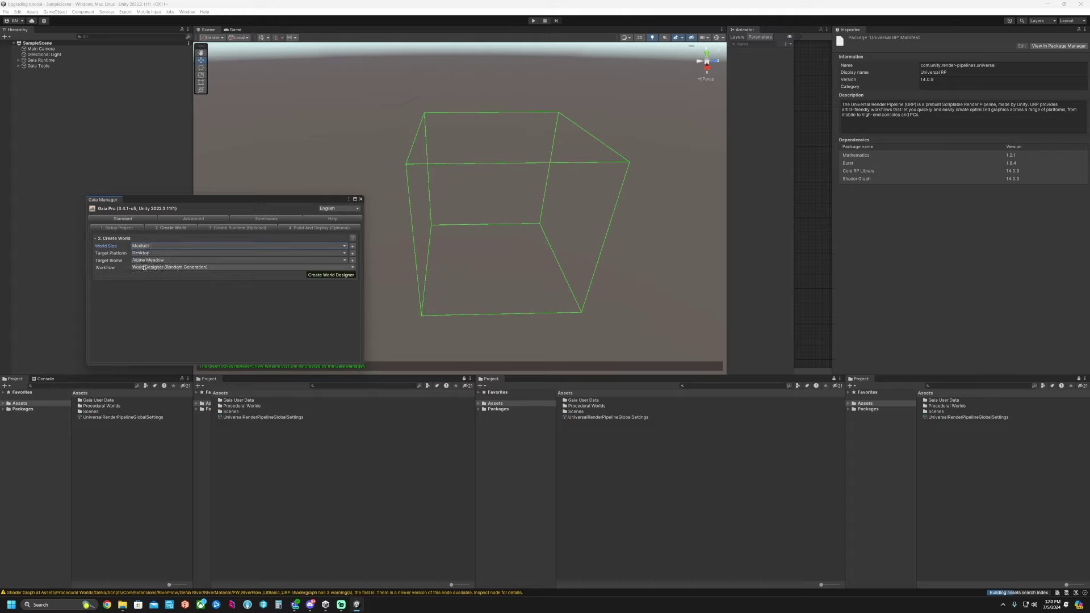
pyautogui.click(321, 276)
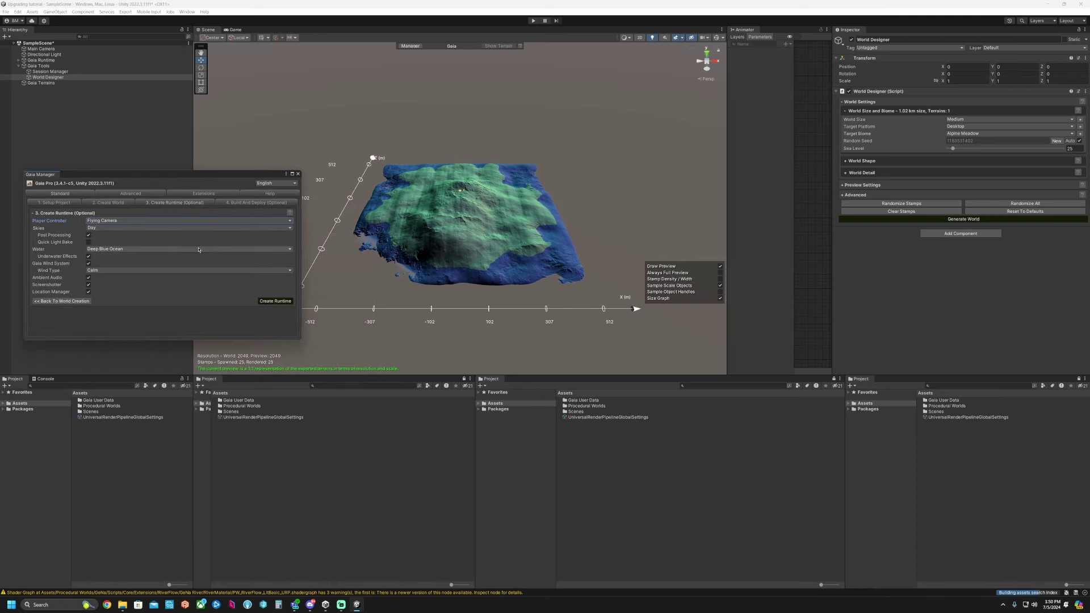
# Expand the World Shape and World Detail settings and randomize all World Designer settings several times.
pyautogui.click(857, 161)
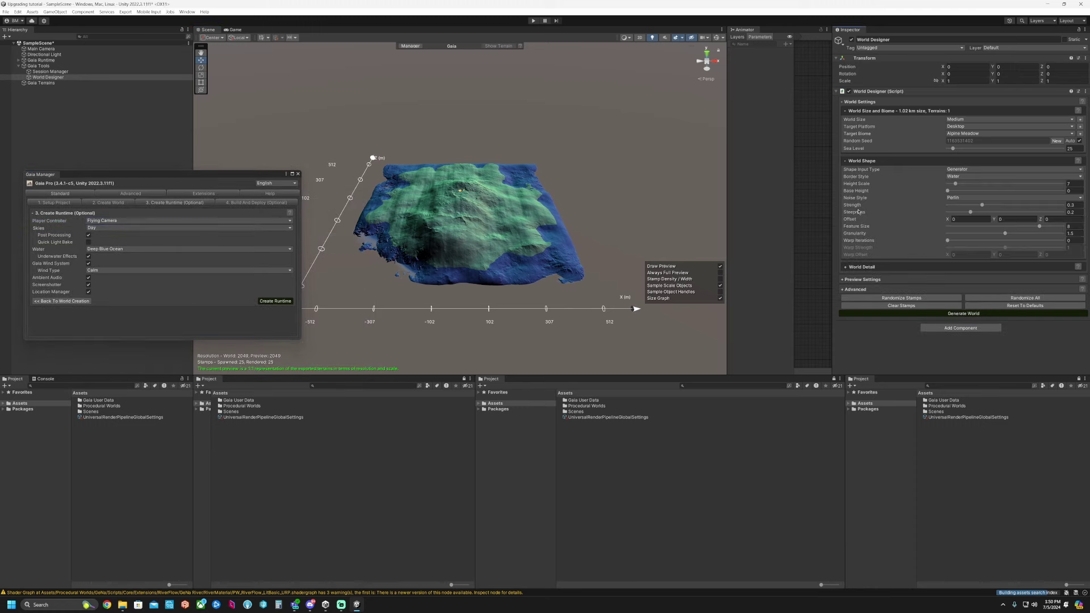
pyautogui.click(846, 268)
pyautogui.scroll(-4, 908, 272)
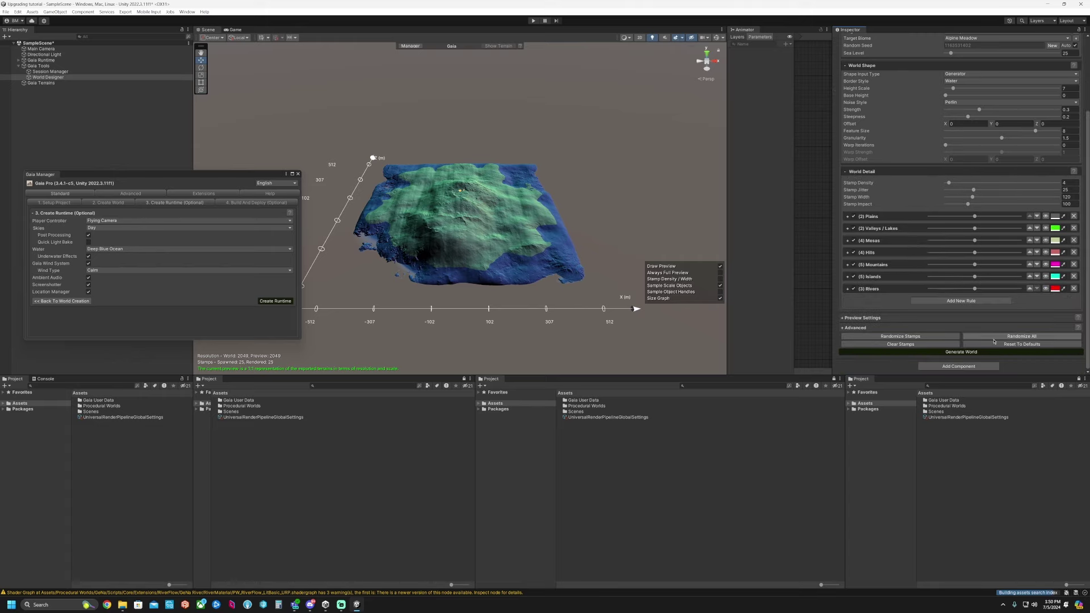
pyautogui.click(997, 340)
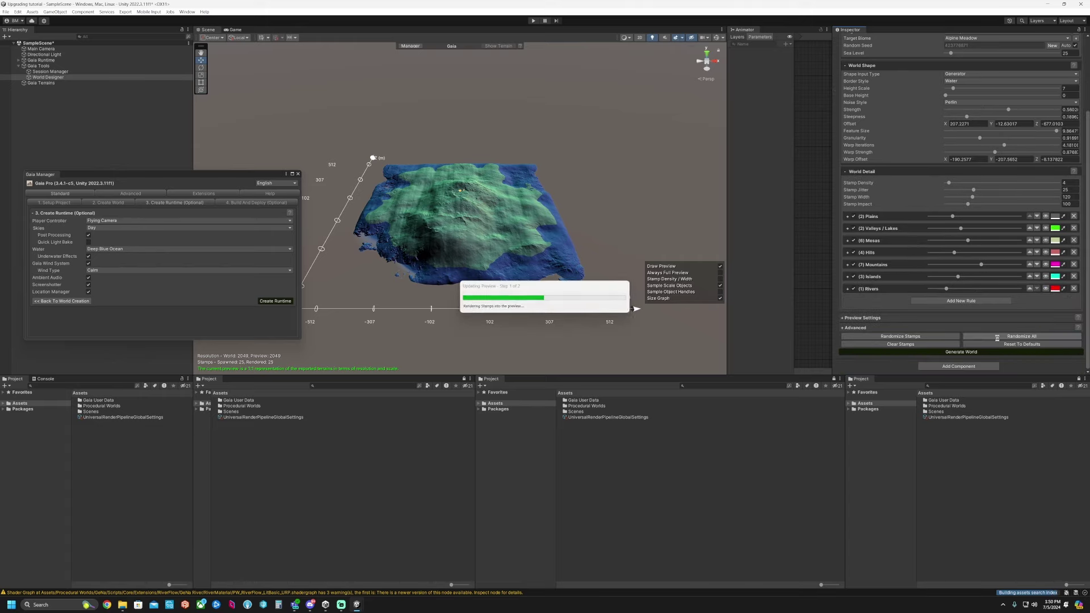
pyautogui.click(975, 337)
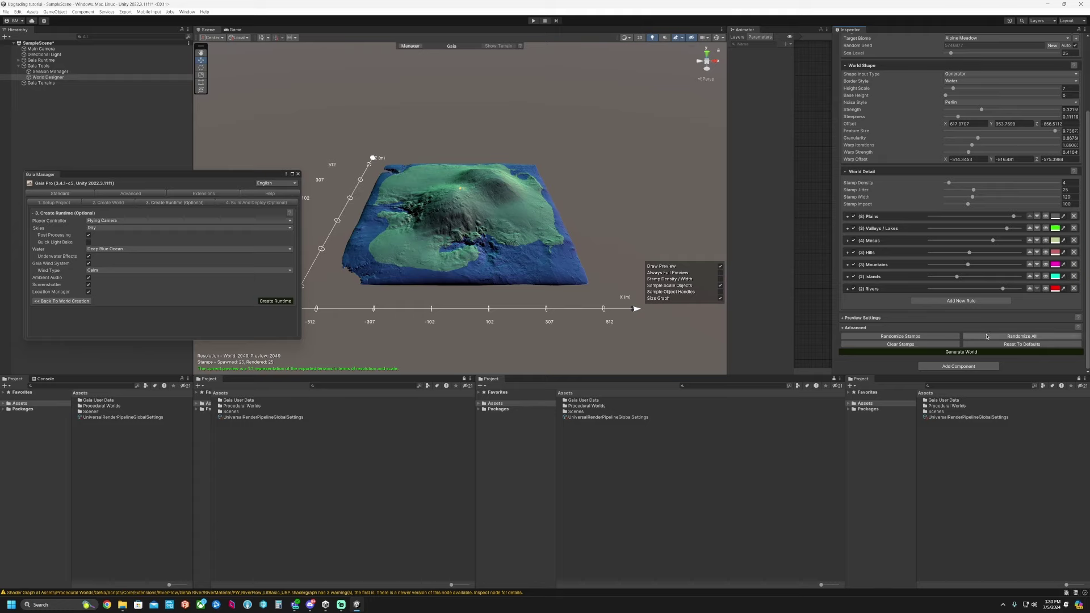
pyautogui.click(986, 336)
pyautogui.click(987, 336)
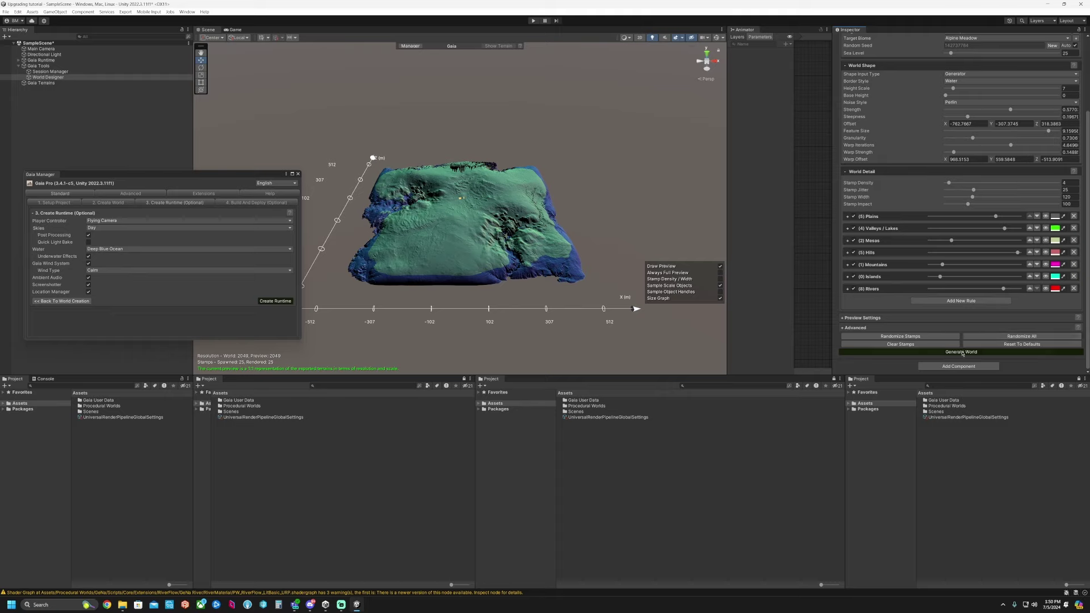
# Generate the world from the World Designer, accepting the replacement of existing terrains, and view the terrain up close.
pyautogui.click(939, 353)
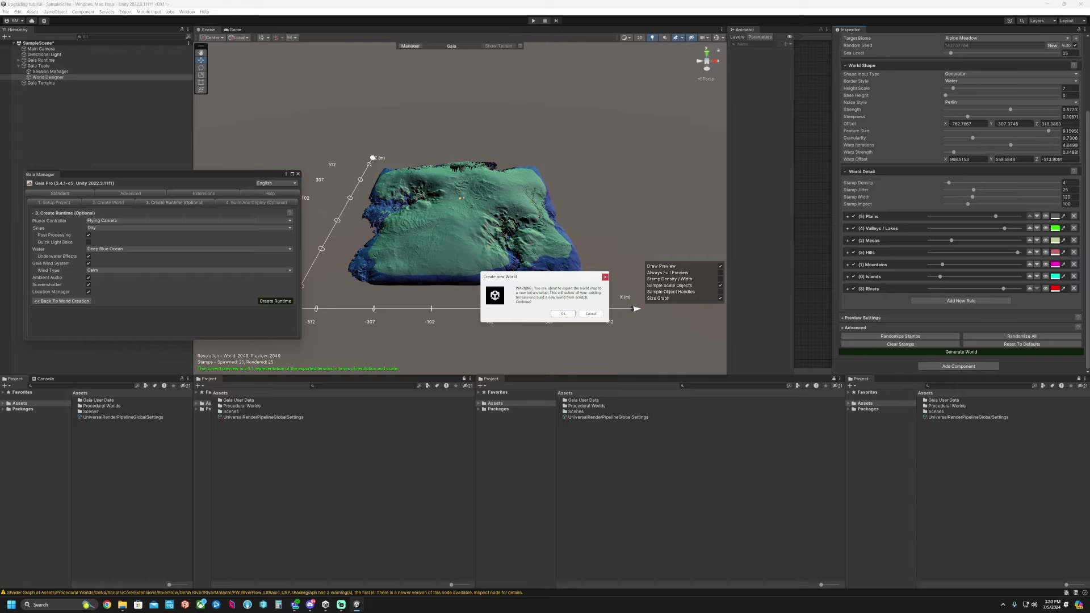
pyautogui.click(559, 315)
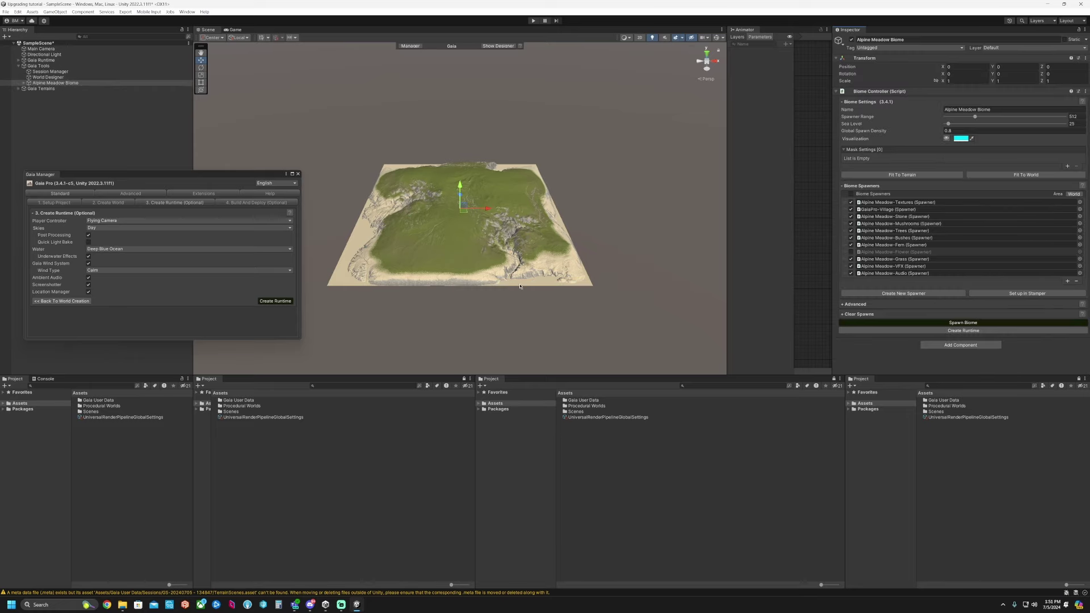
pyautogui.keyDown('alt'); pyautogui.moveTo(535, 273); pyautogui.dragTo(529, 245); pyautogui.keyUp('alt')
pyautogui.scroll(5, 529, 245)
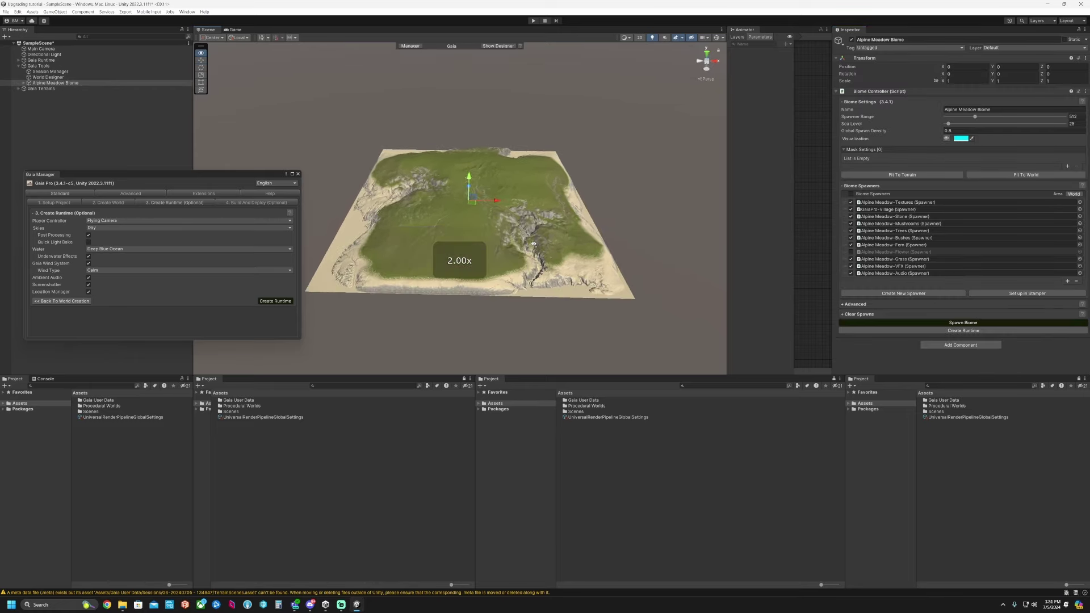
pyautogui.scroll(10, 535, 242)
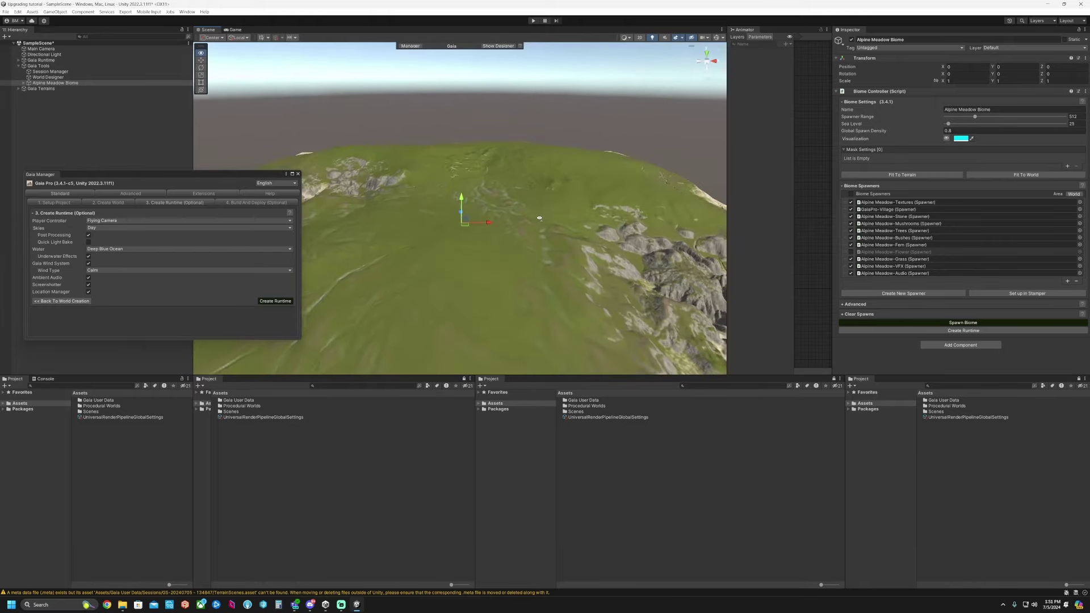
pyautogui.keyDown('alt'); pyautogui.moveTo(540, 269); pyautogui.dragTo(541, 254); pyautogui.keyUp('alt')
pyautogui.moveTo(540, 254); pyautogui.dragTo(523, 263, button='right')
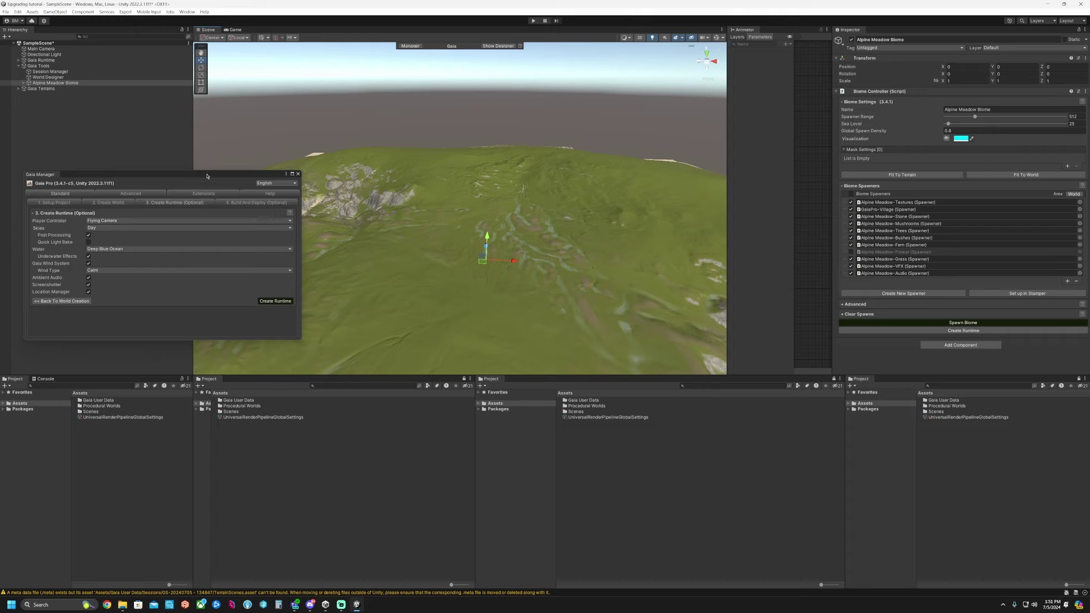
# Add a Stamper from the Gaia Manager's advanced Gaia Tools and close the Gaia Manager.
pyautogui.moveTo(208, 176); pyautogui.dragTo(224, 340)
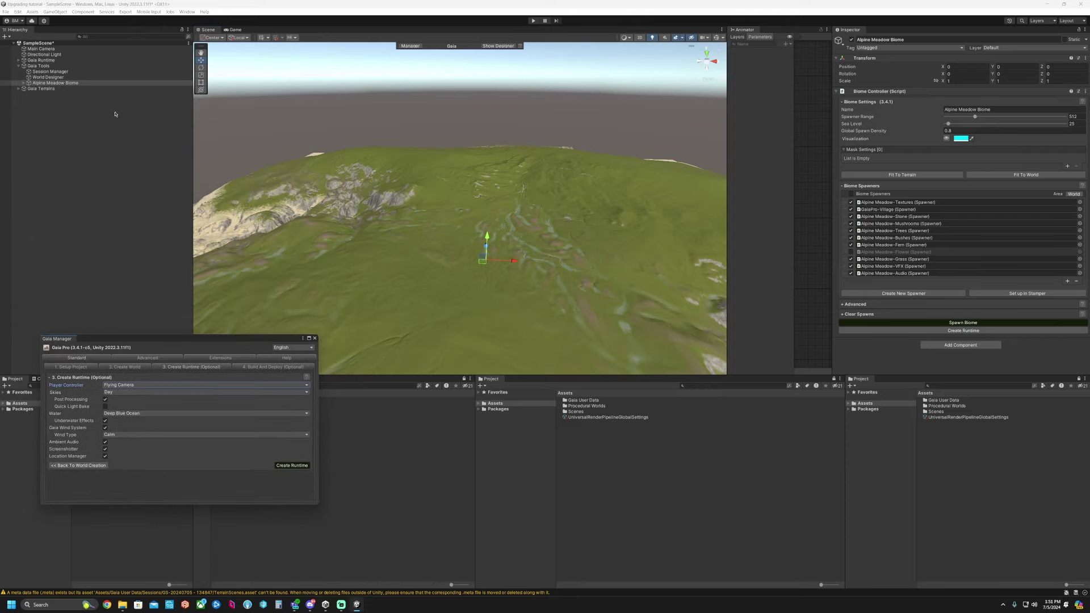
pyautogui.moveTo(190, 341); pyautogui.dragTo(292, 308)
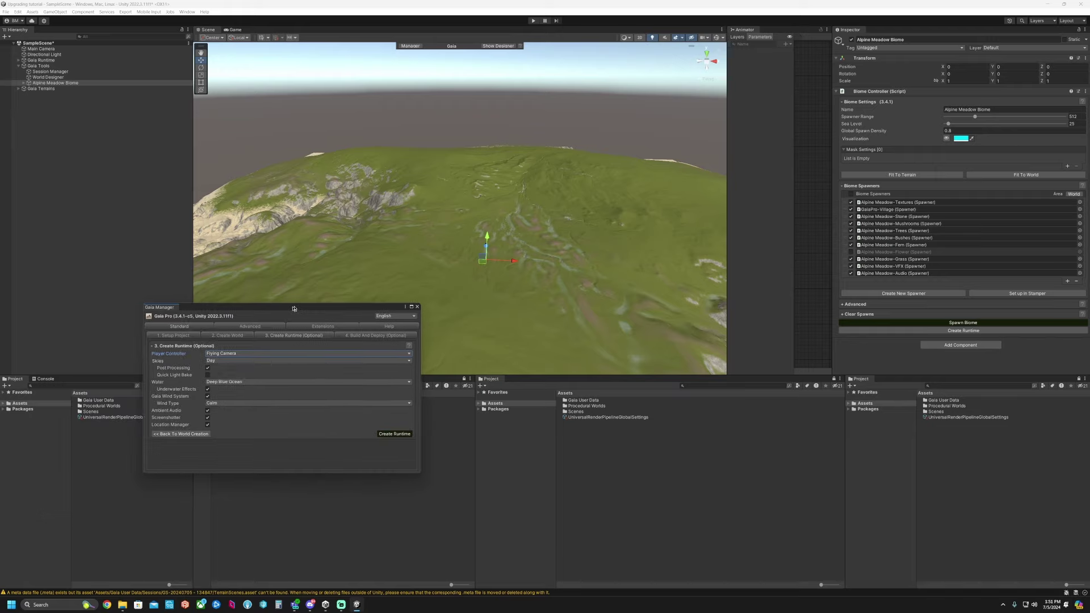
pyautogui.click(251, 327)
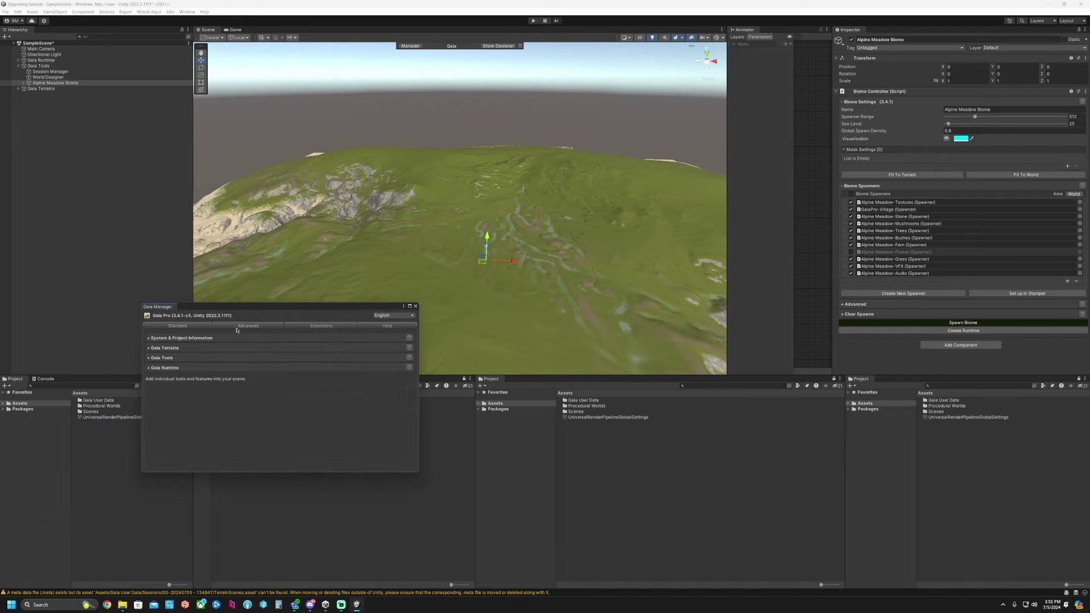
pyautogui.click(161, 358)
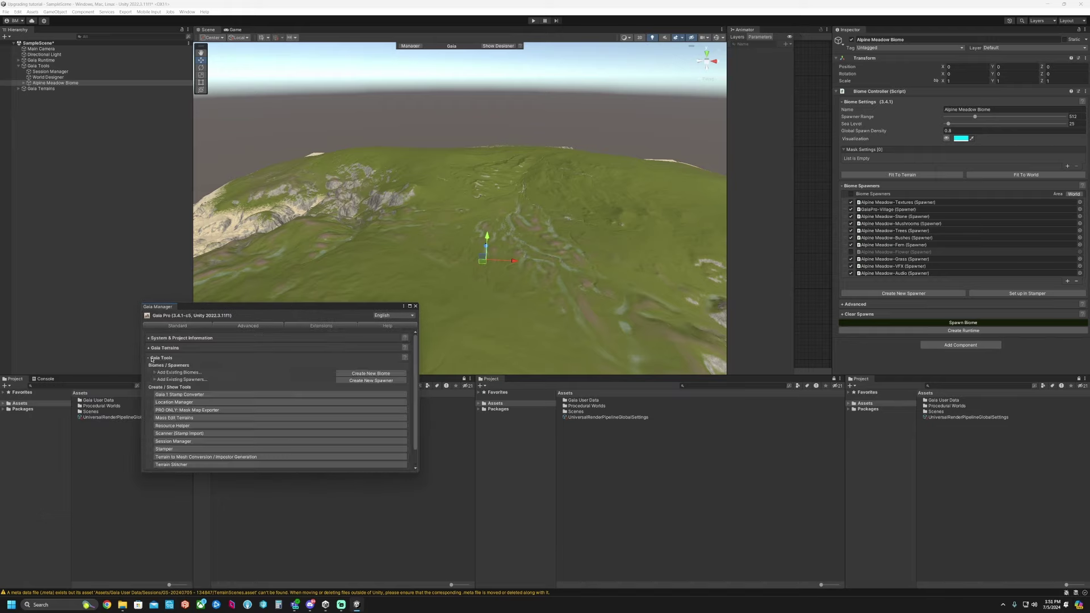
pyautogui.click(170, 449)
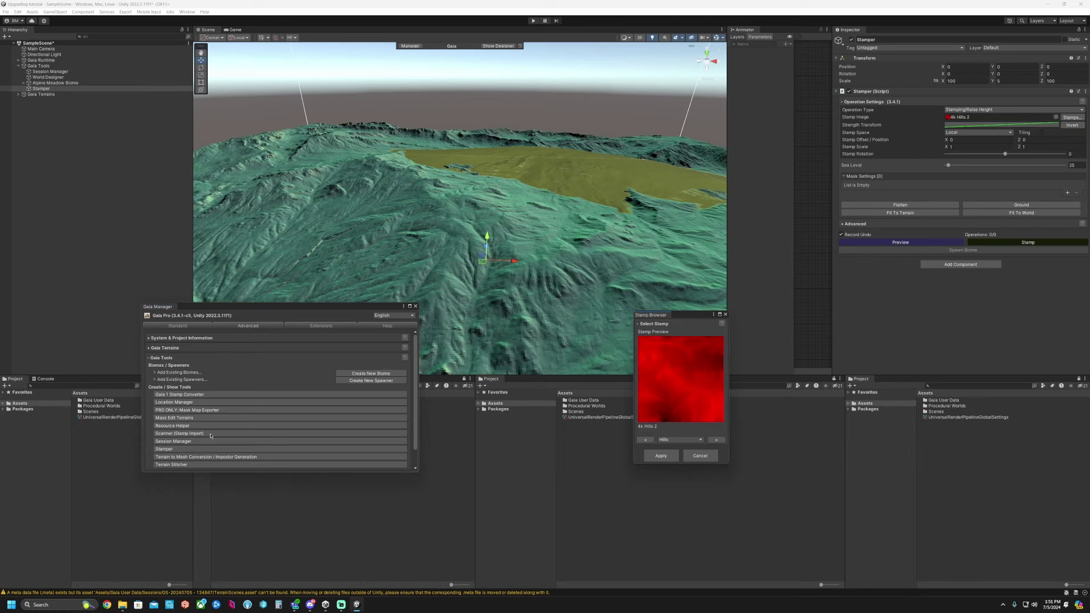
pyautogui.click(415, 307)
# Add a mask to the Stamper and set its type to Distance Mask.
pyautogui.moveTo(454, 272); pyautogui.dragTo(473, 288, button='right')
pyautogui.press('s')
pyautogui.scroll(1, 495, 297)
pyautogui.press('s')
pyautogui.press('s')
pyautogui.press('e')
pyautogui.moveTo(453, 228)
pyautogui.mouseDown()
pyautogui.moveTo(454, 243)
pyautogui.moveTo(465, 225)
pyautogui.mouseUp()
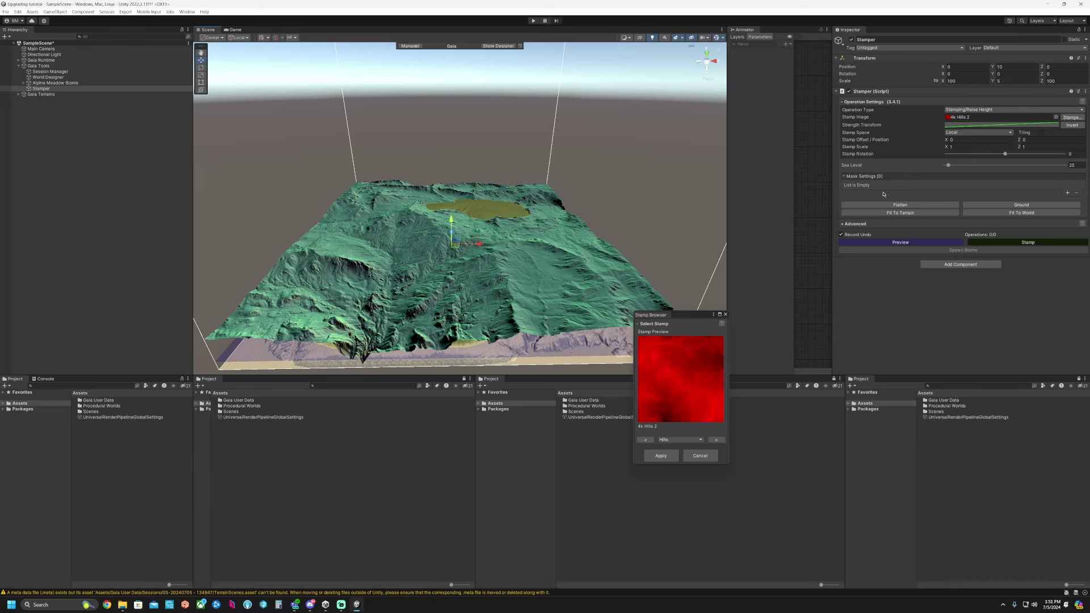
pyautogui.click(1066, 193)
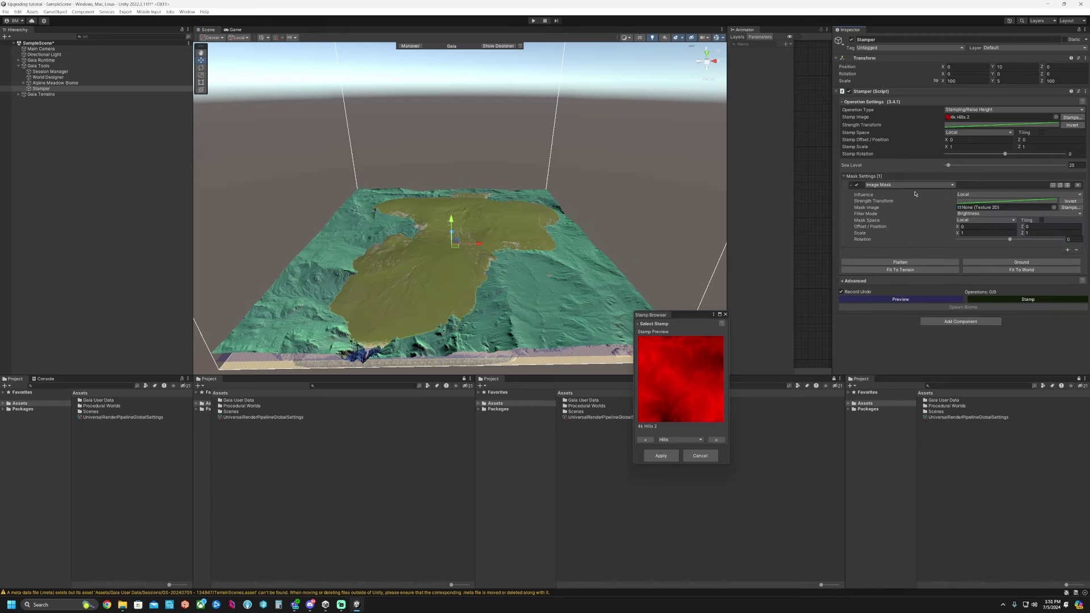
pyautogui.click(901, 183)
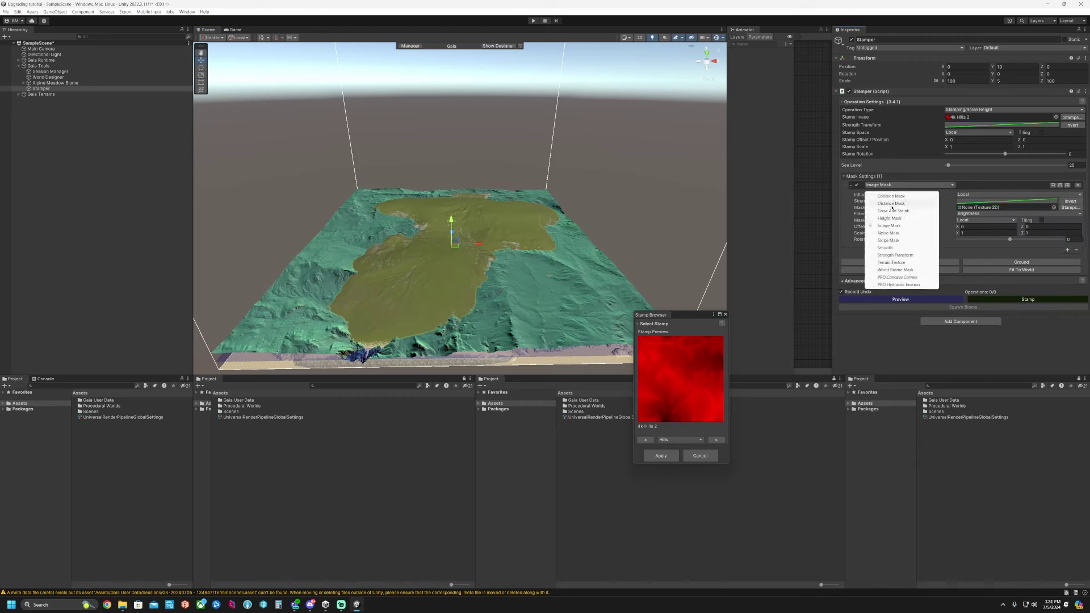
pyautogui.click(891, 204)
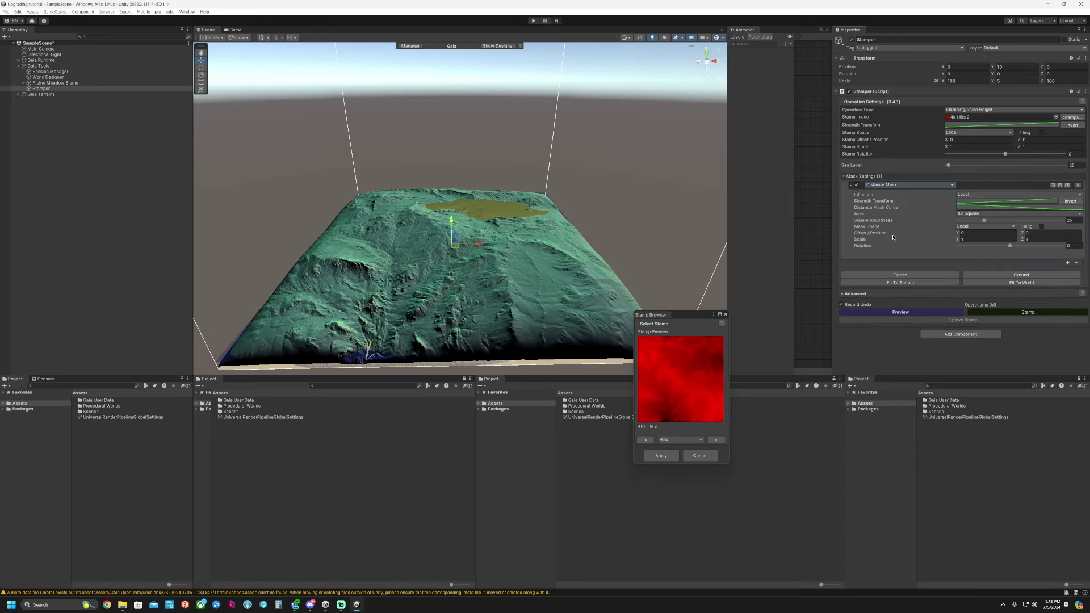
# Set the distance mask's space to World and its axes to XZ Circle.
pyautogui.click(981, 227)
pyautogui.click(976, 240)
pyautogui.click(976, 214)
pyautogui.click(975, 223)
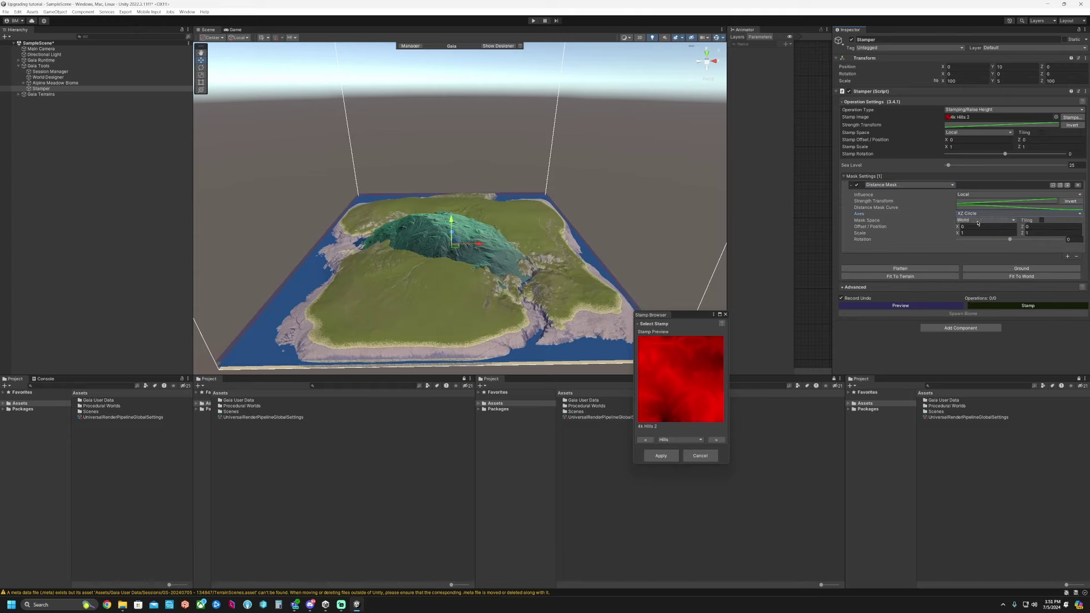
# Move the Stamper above the terrain, raising its Y position to 34.
pyautogui.press('w')
pyautogui.moveTo(502, 224); pyautogui.dragTo(477, 232, button='right')
pyautogui.scroll(3, 514, 224)
pyautogui.press('d')
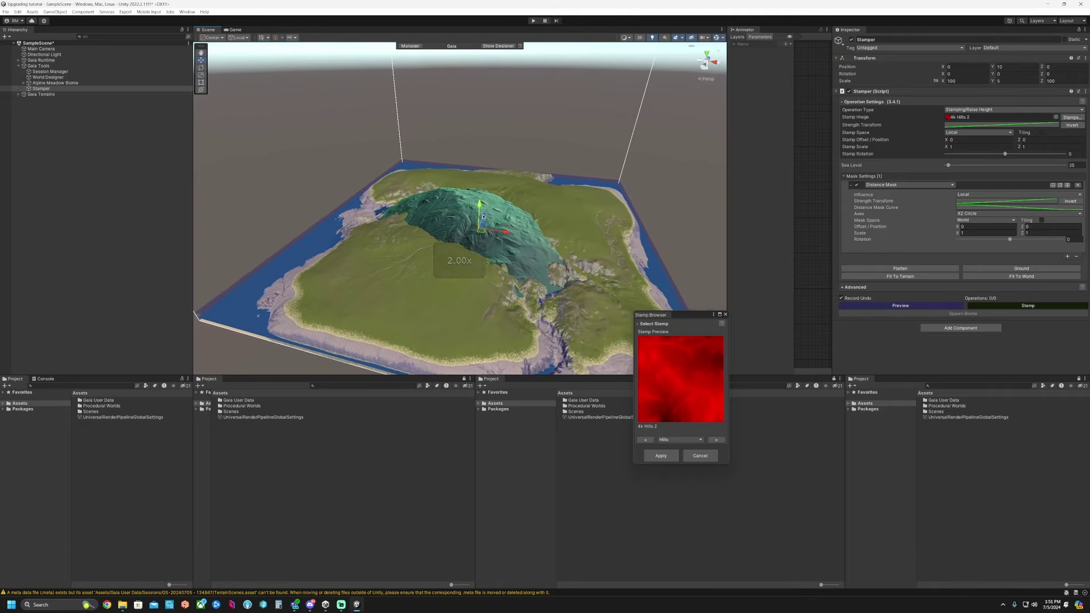
pyautogui.moveTo(482, 217); pyautogui.dragTo(485, 194)
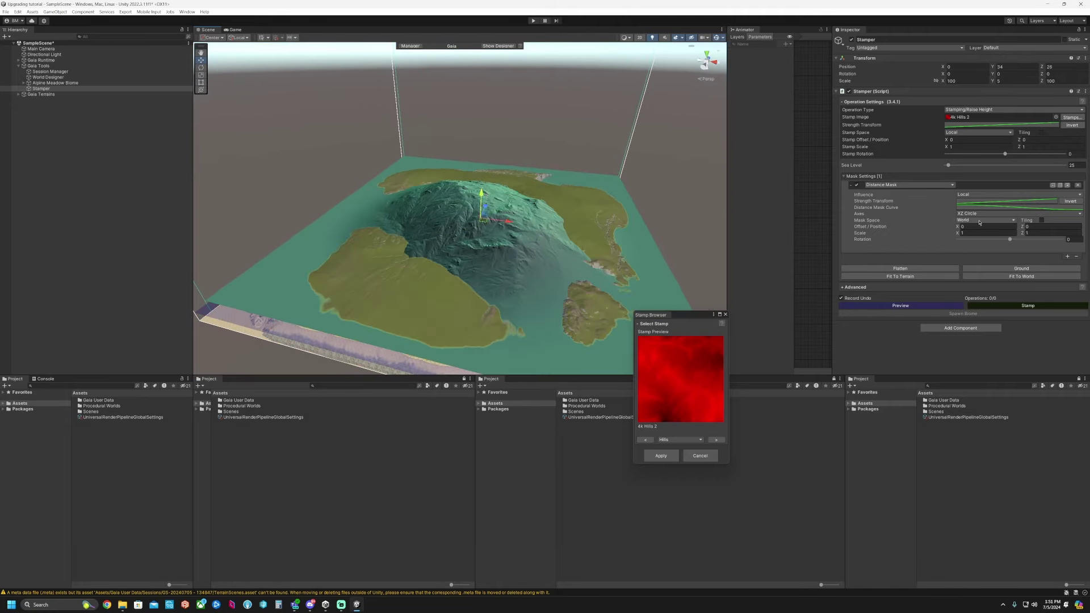
# Set the distance mask's influence to Global and return its mask space to Local.
pyautogui.click(976, 194)
pyautogui.click(971, 210)
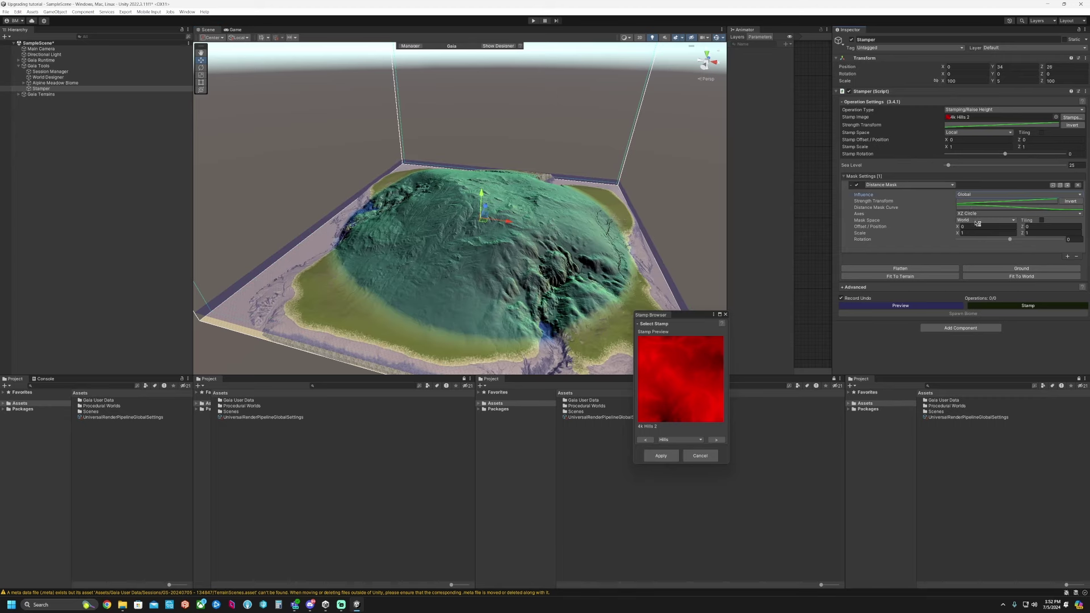
pyautogui.click(977, 222)
pyautogui.click(971, 228)
# Stretch the Stamper's vertical scale to make the previewed hill taller.
pyautogui.keyDown('alt'); pyautogui.moveTo(523, 192); pyautogui.dragTo(464, 192); pyautogui.keyUp('alt')
pyautogui.press('e')
pyautogui.moveTo(534, 206)
pyautogui.mouseDown()
pyautogui.moveTo(534, 218)
pyautogui.moveTo(538, 190)
pyautogui.mouseUp()
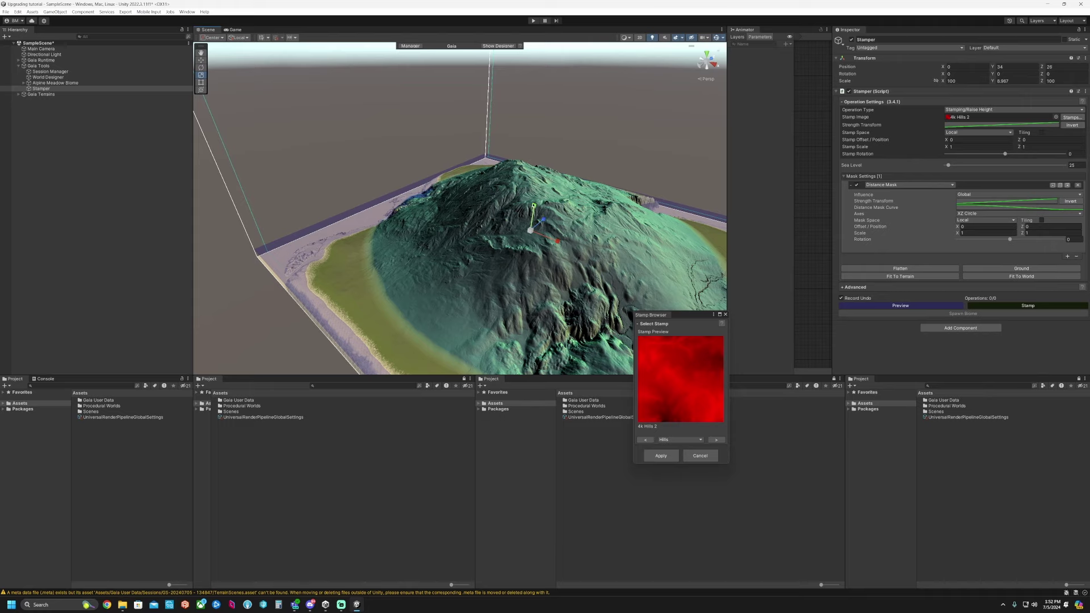
pyautogui.moveTo(534, 206)
pyautogui.mouseDown()
pyautogui.moveTo(525, 227)
pyautogui.moveTo(513, 221)
pyautogui.moveTo(538, 201)
pyautogui.mouseUp()
# Shrink the Stamper uniformly to an X and Z scale of about 33.7 and move it to about X 16.5, Z -106.3.
pyautogui.moveTo(524, 243); pyautogui.dragTo(567, 274, button='right')
pyautogui.press('w')
pyautogui.scroll(2, 557, 254)
pyautogui.press('w')
pyautogui.moveTo(458, 223); pyautogui.dragTo(486, 239)
pyautogui.moveTo(487, 239); pyautogui.dragTo(463, 289, button='right')
pyautogui.moveTo(514, 137); pyautogui.dragTo(443, 160)
pyautogui.press('r')
pyautogui.moveTo(514, 239); pyautogui.dragTo(511, 197, button='right')
# Close the Stamp Browser after checking its stamp categories, and stamp the hill onto the terrain.
pyautogui.click(685, 441)
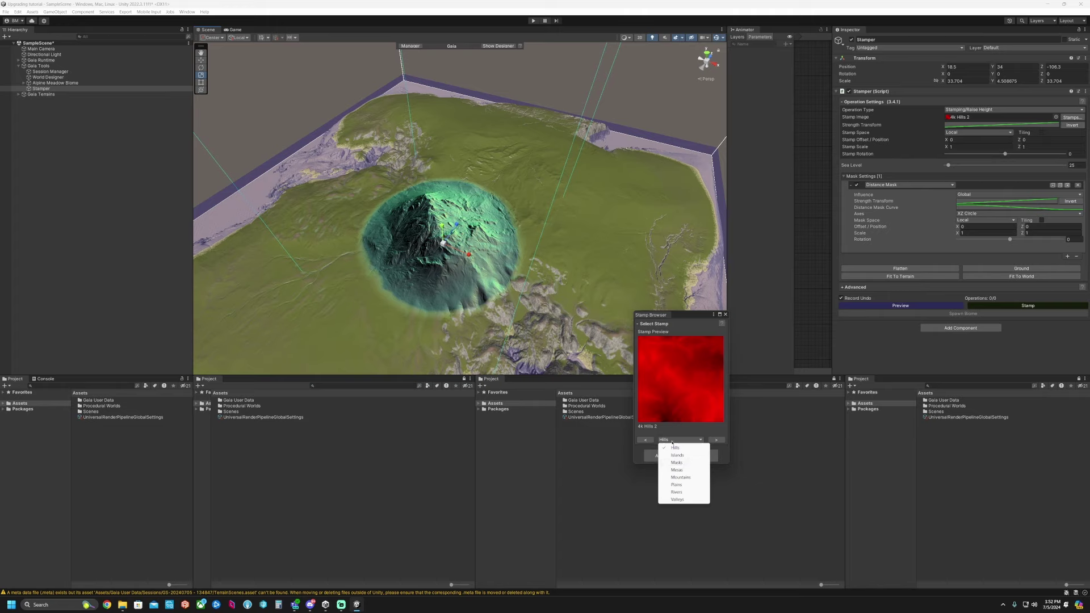
pyautogui.click(624, 425)
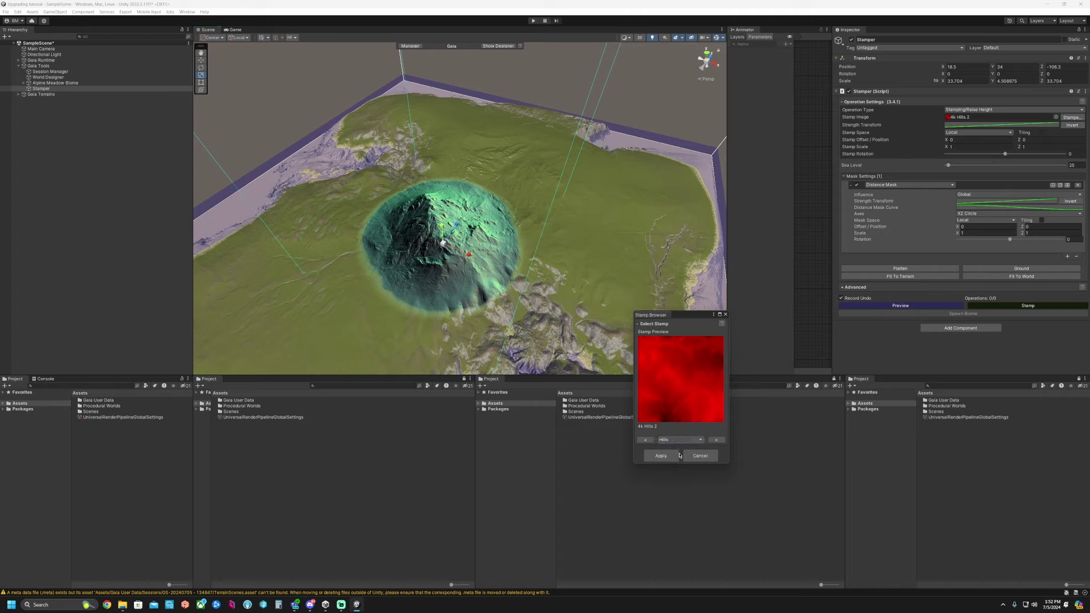
pyautogui.click(690, 439)
pyautogui.click(692, 433)
pyautogui.click(725, 316)
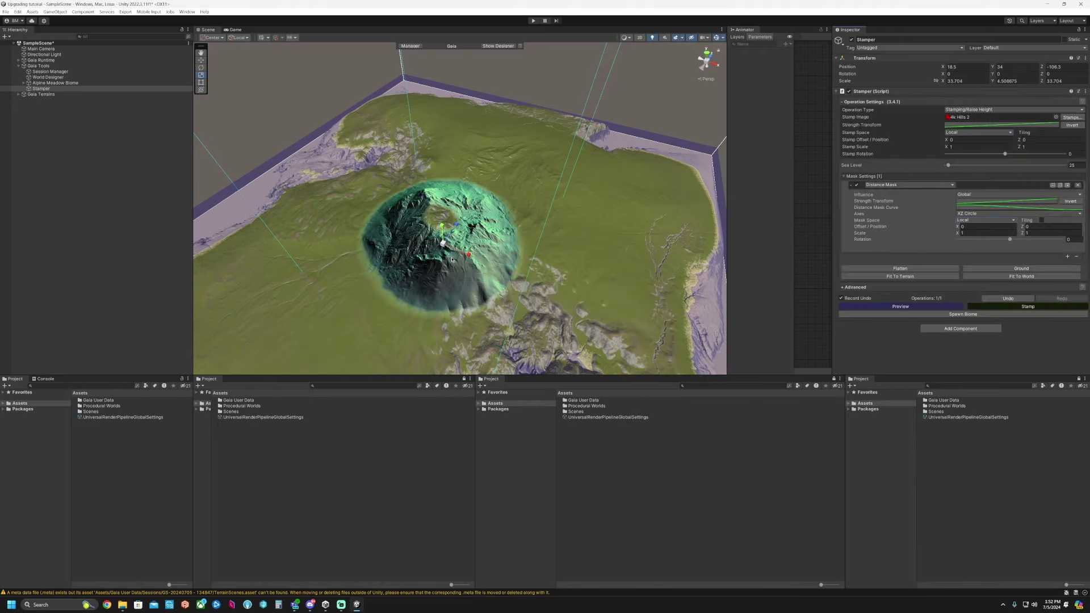
# Respawn the terrain textures across the whole world with the Alpine Meadow-Textures spawner.
pyautogui.click(136, 258)
pyautogui.moveTo(499, 274); pyautogui.dragTo(374, 273, button='right')
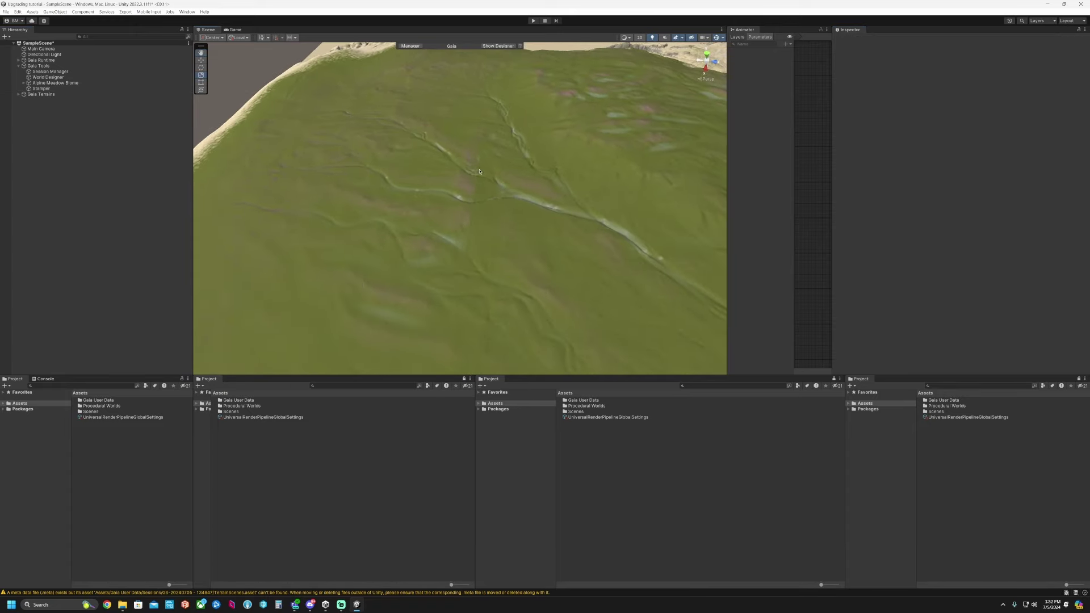
pyautogui.keyDown('alt'); pyautogui.moveTo(521, 203); pyautogui.dragTo(434, 150); pyautogui.keyUp('alt')
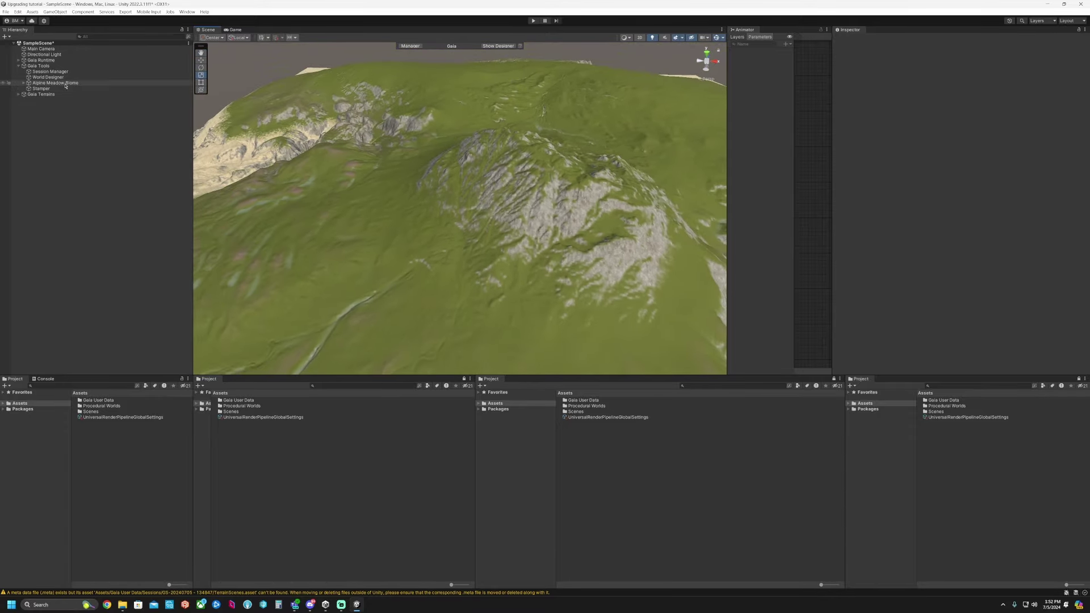
pyautogui.click(24, 83)
pyautogui.click(83, 90)
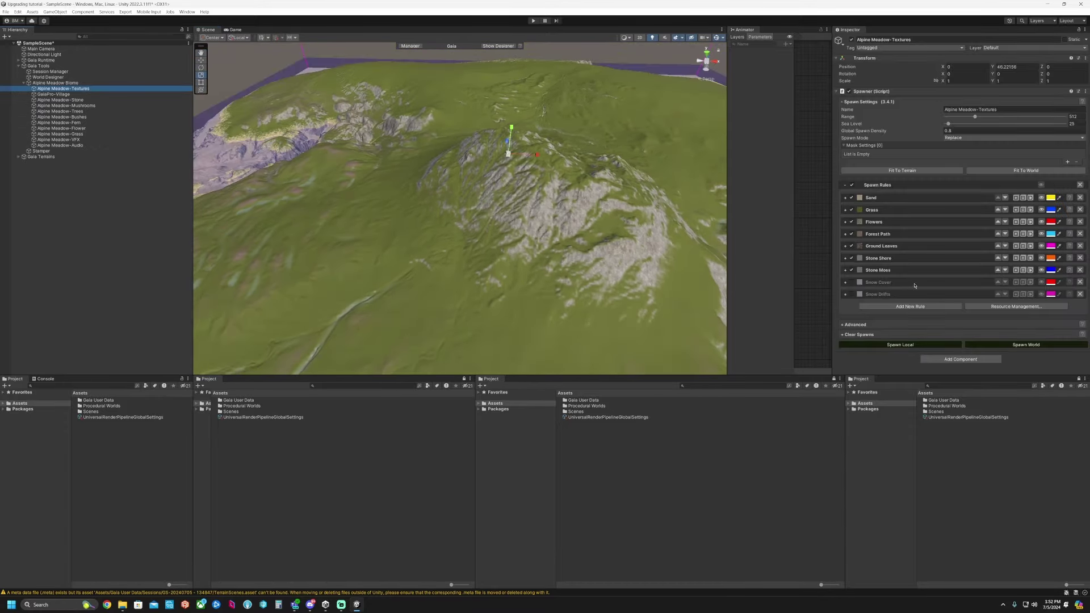
pyautogui.click(1024, 346)
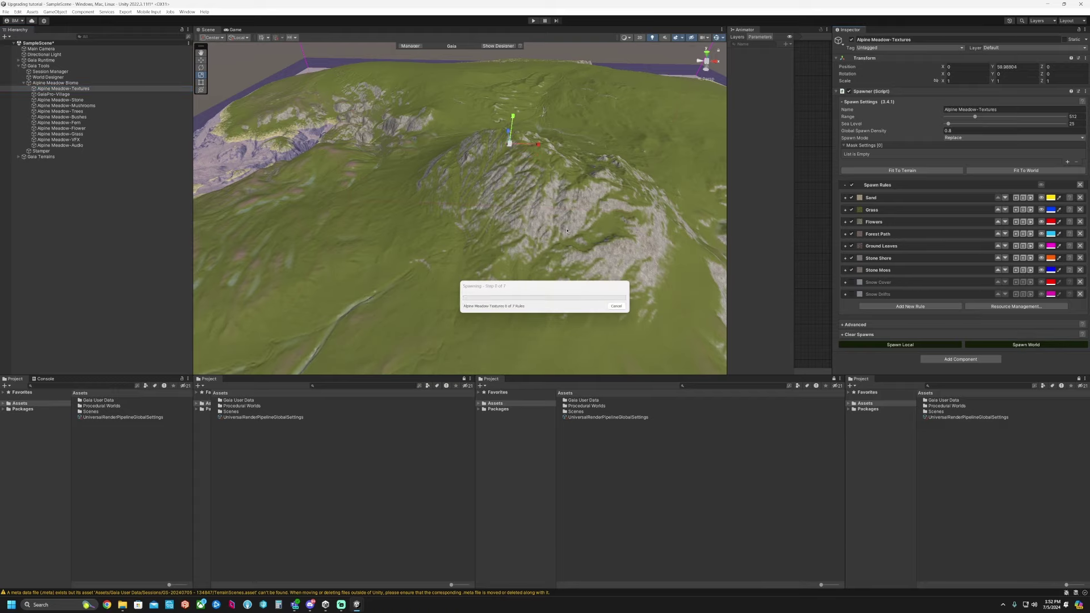
# Add a GeNa River Flow object to the scene hierarchy with nothing selected.
pyautogui.keyDown('alt'); pyautogui.moveTo(454, 232); pyautogui.dragTo(484, 228); pyautogui.keyUp('alt')
pyautogui.moveTo(484, 228); pyautogui.dragTo(386, 267, button='right')
pyautogui.keyDown('alt'); pyautogui.moveTo(434, 215); pyautogui.dragTo(377, 251); pyautogui.keyUp('alt')
pyautogui.click(127, 204)
pyautogui.rightClick(102, 248)
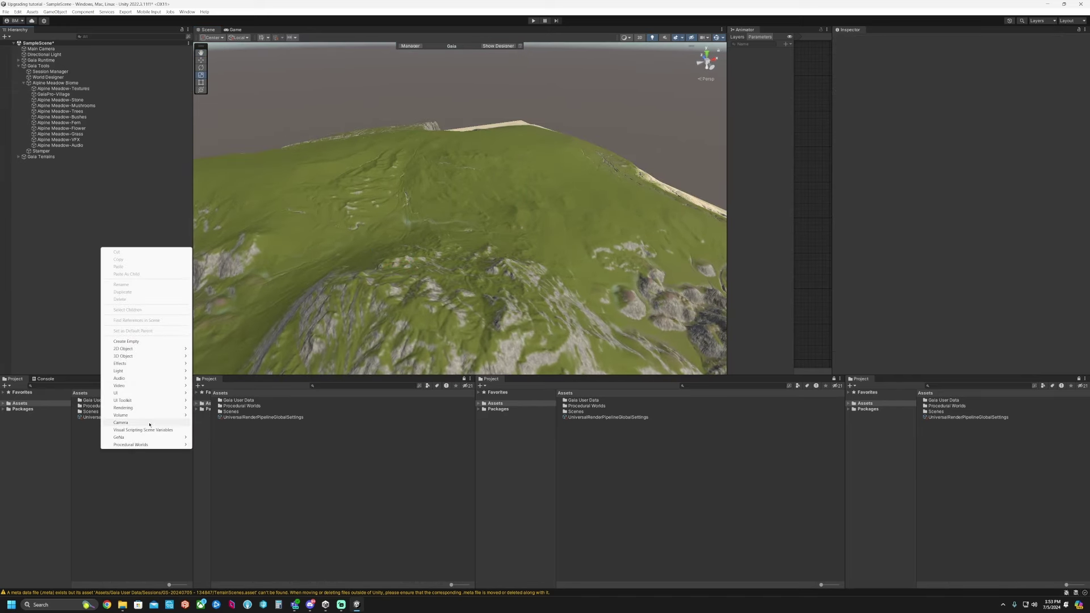
pyautogui.moveTo(145, 437)
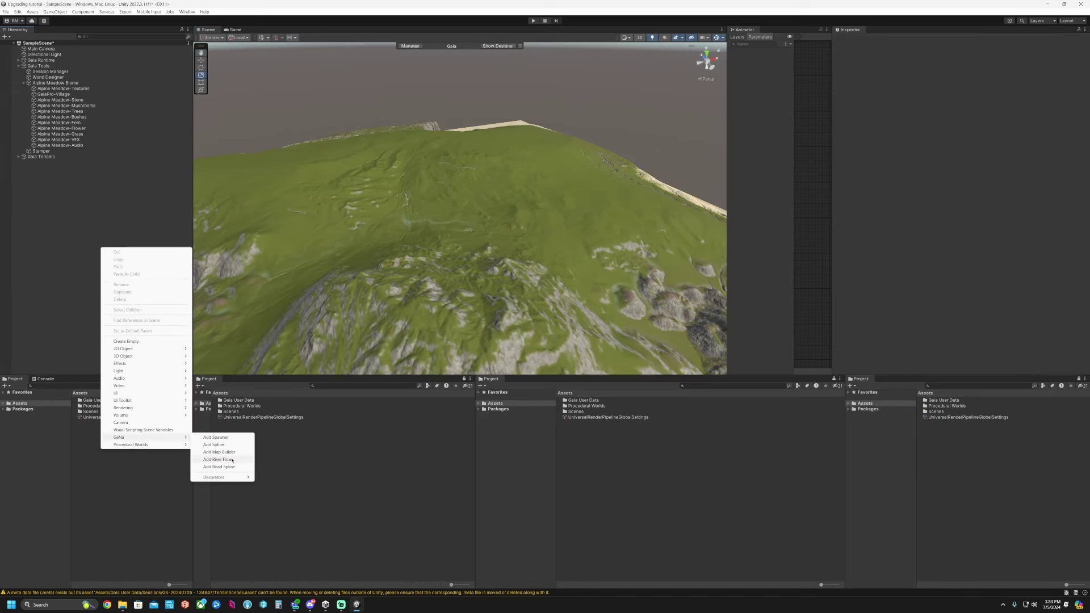
pyautogui.click(232, 460)
# Create a GeNa River Spline from a start point placed on the grassy hillside, and simplify the spline.
pyautogui.keyDown('alt'); pyautogui.moveTo(488, 266); pyautogui.dragTo(677, 134); pyautogui.keyUp('alt')
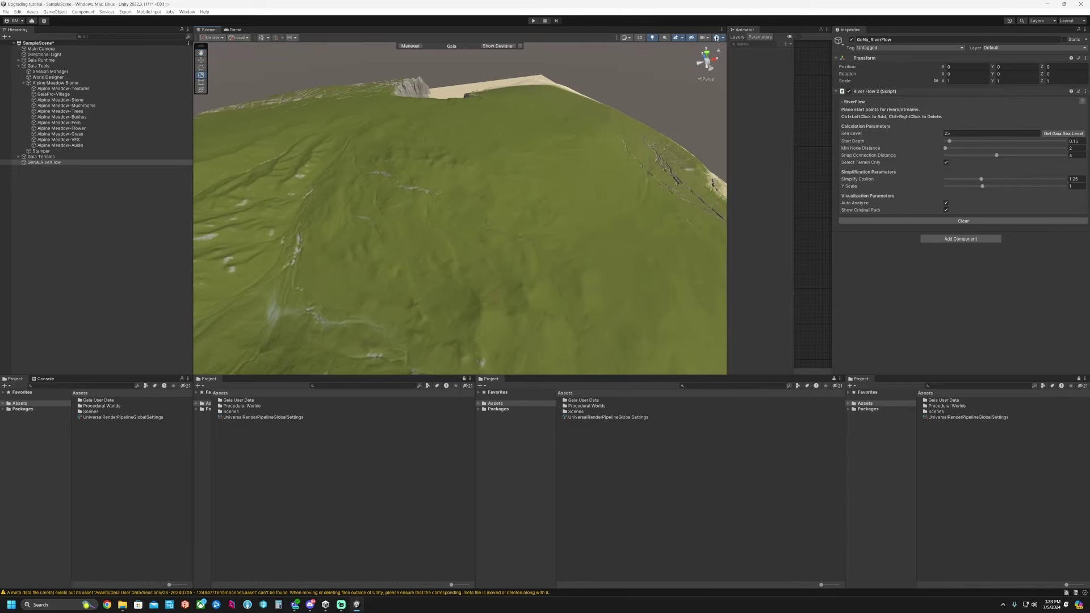
pyautogui.moveTo(499, 218); pyautogui.dragTo(545, 223, button='right')
pyautogui.keyDown('ctrl'); pyautogui.click(511, 218); pyautogui.keyUp('ctrl')
pyautogui.keyDown('alt'); pyautogui.moveTo(517, 261); pyautogui.dragTo(477, 285); pyautogui.keyUp('alt')
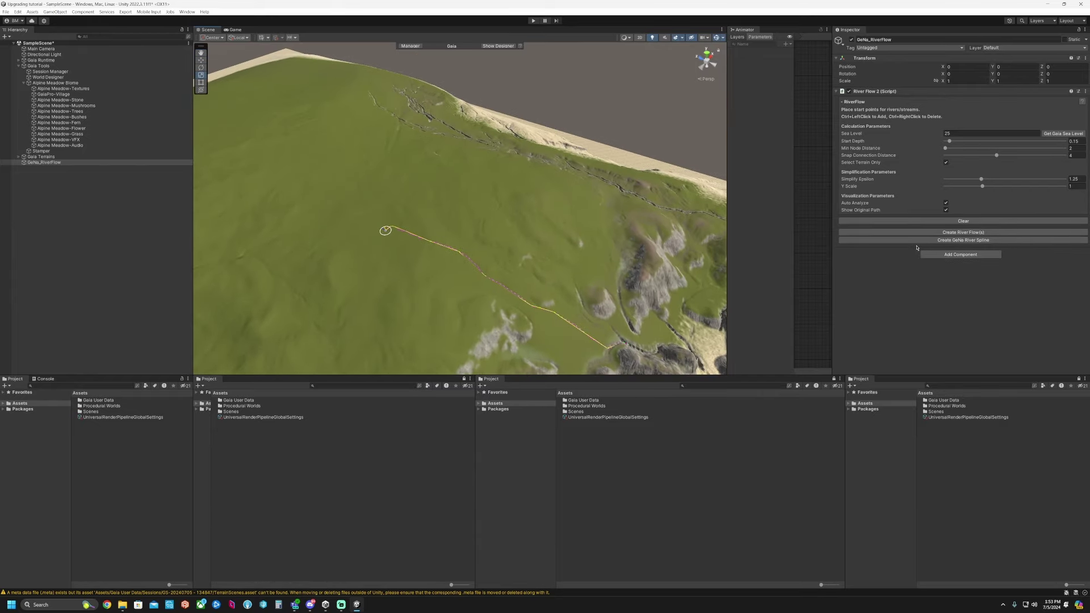
pyautogui.click(945, 240)
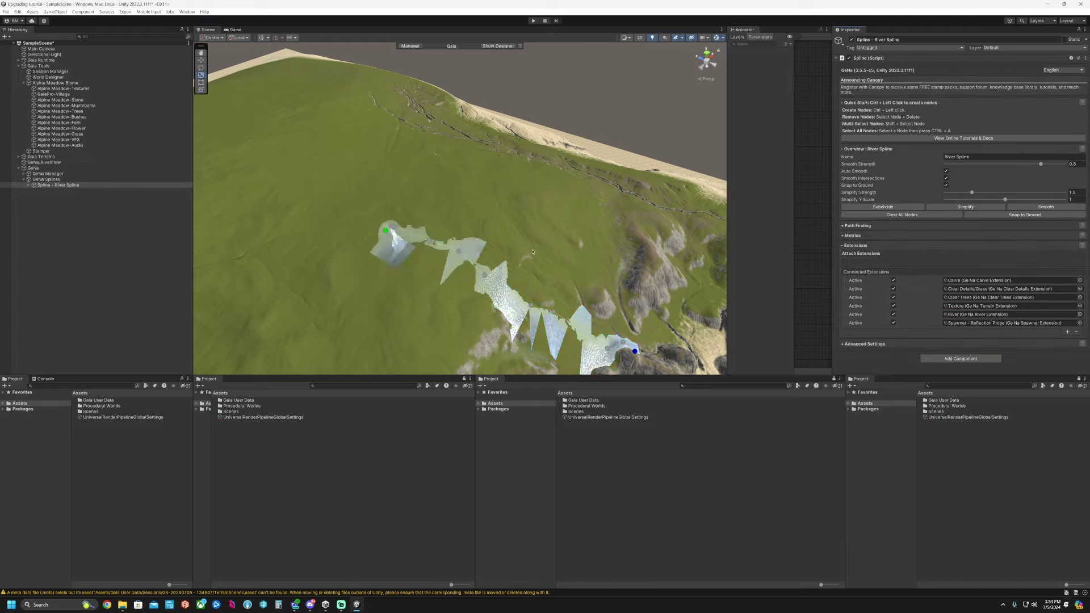
pyautogui.keyDown('alt'); pyautogui.moveTo(521, 241); pyautogui.dragTo(607, 268); pyautogui.keyUp('alt')
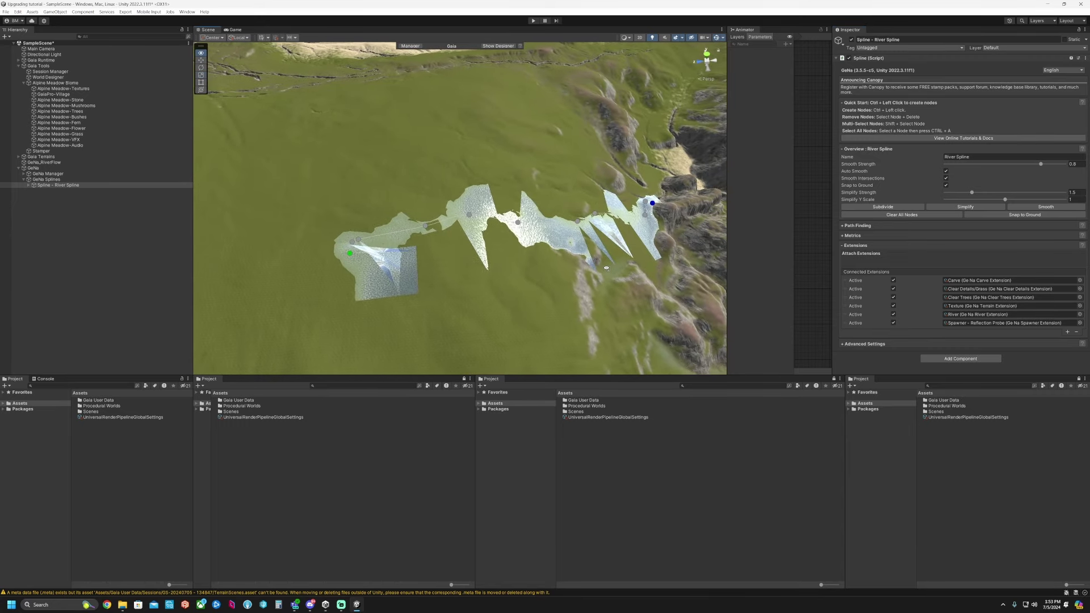
pyautogui.click(982, 207)
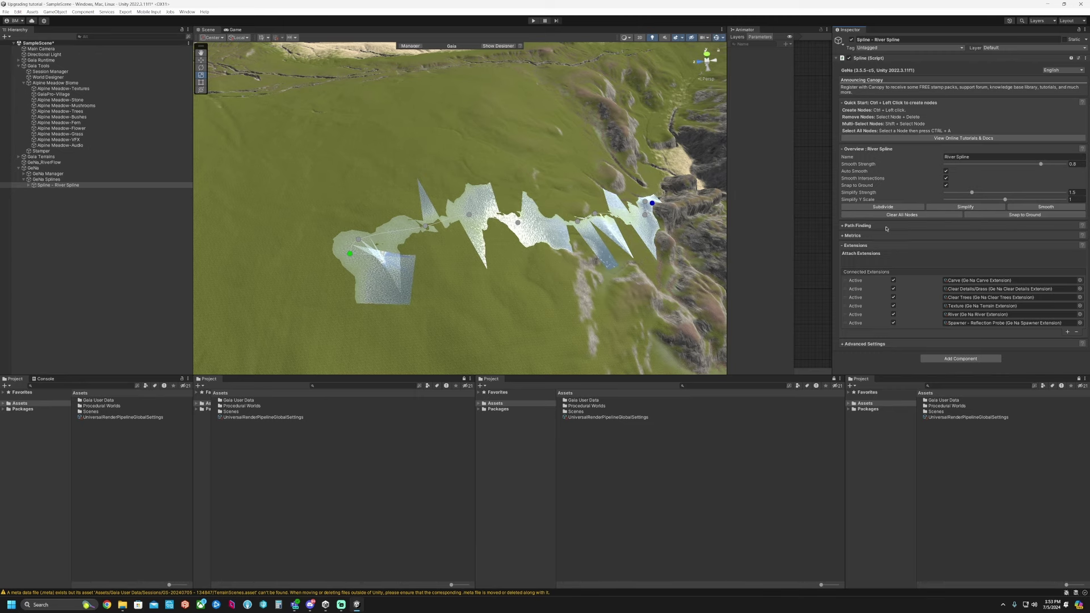
# Set the river spline's Carve extension to a width of about 12.9, height offset of about -1.3 and shoulder of about 8.9.
pyautogui.click(912, 282)
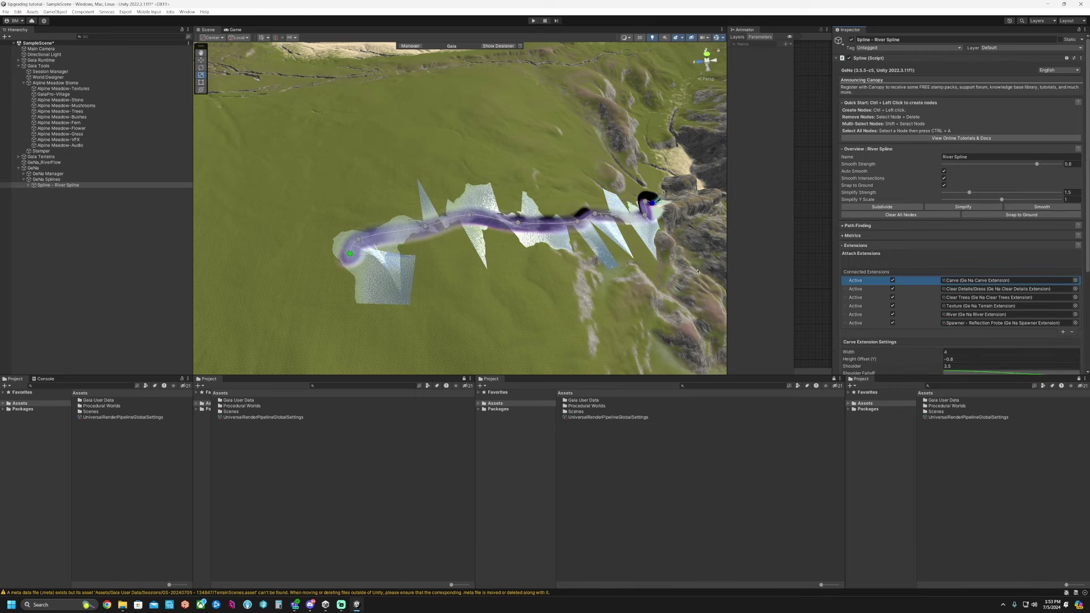
pyautogui.keyDown('alt'); pyautogui.moveTo(511, 272); pyautogui.dragTo(698, 284); pyautogui.keyUp('alt')
pyautogui.scroll(-3, 929, 323)
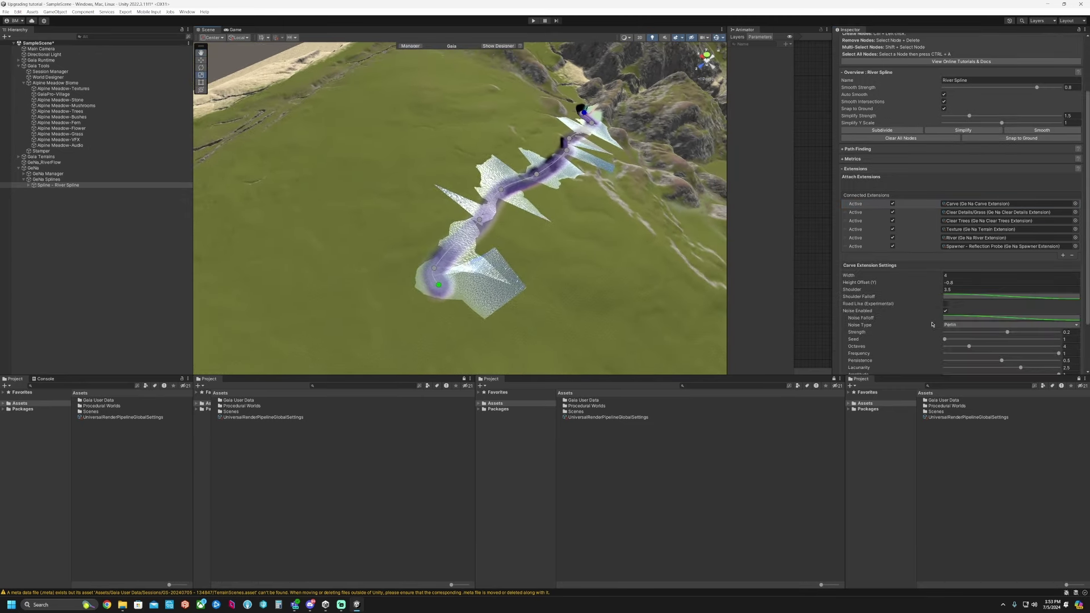
pyautogui.moveTo(868, 277); pyautogui.dragTo(976, 275)
pyautogui.moveTo(888, 282); pyautogui.dragTo(888, 282)
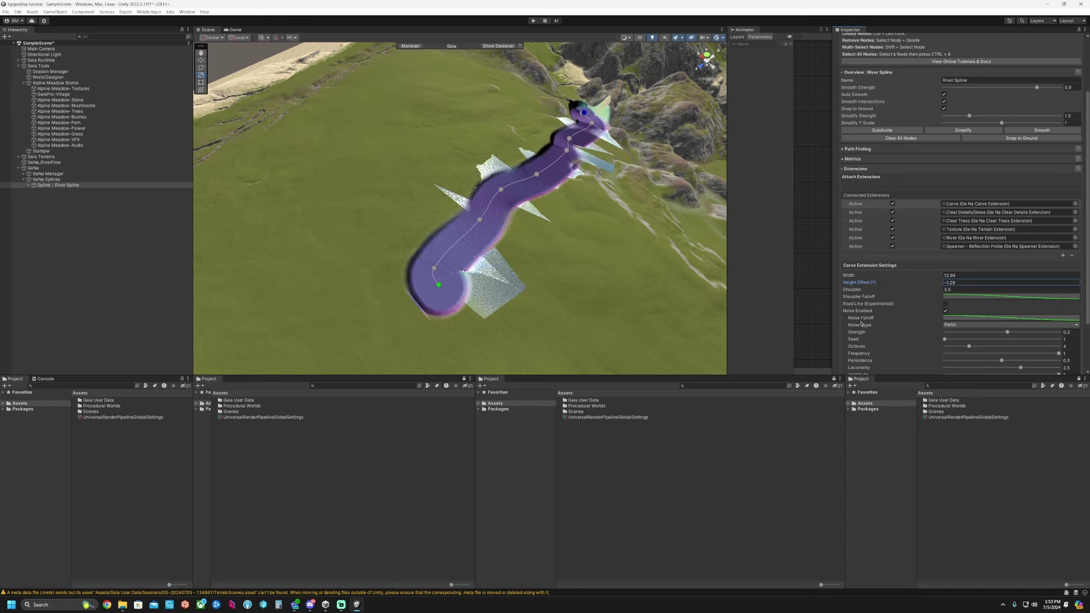
pyautogui.scroll(-3, 869, 318)
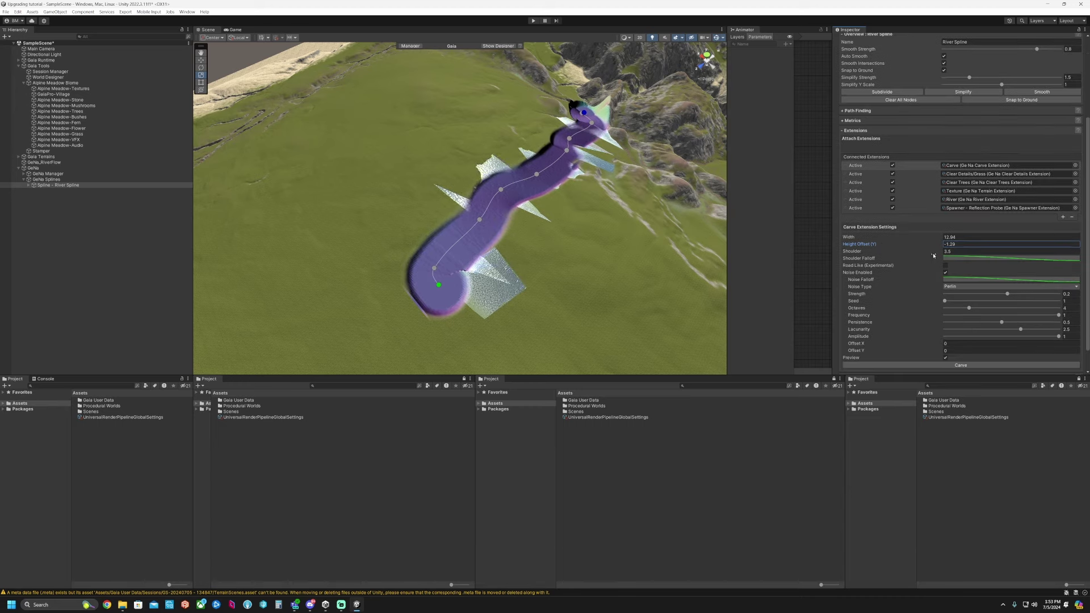
pyautogui.moveTo(933, 255); pyautogui.dragTo(992, 256)
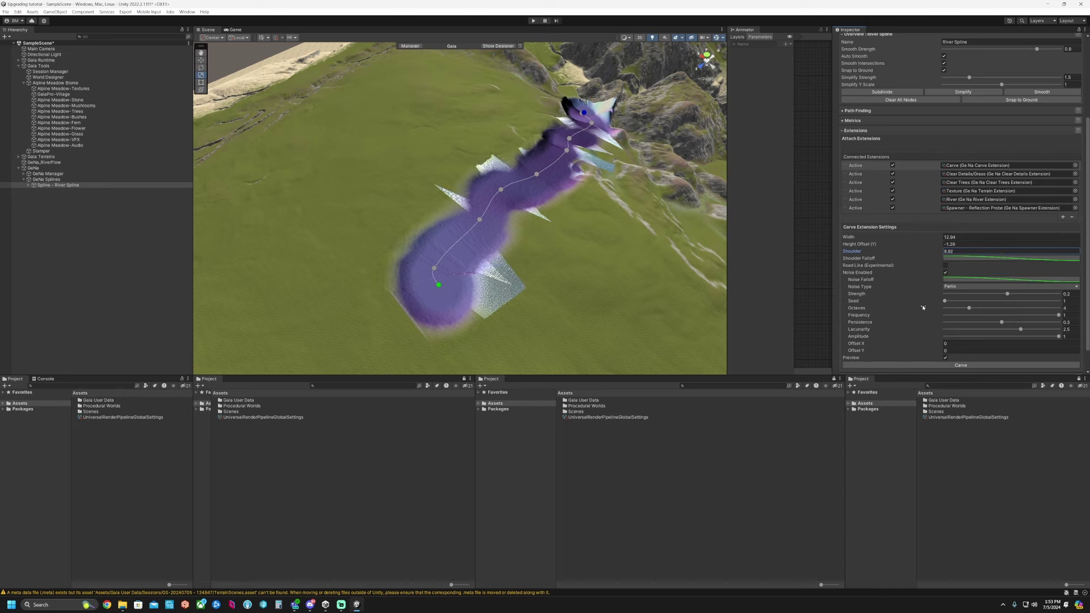
# Carve the river channel into the terrain and view the river up close.
pyautogui.scroll(-2, 886, 261)
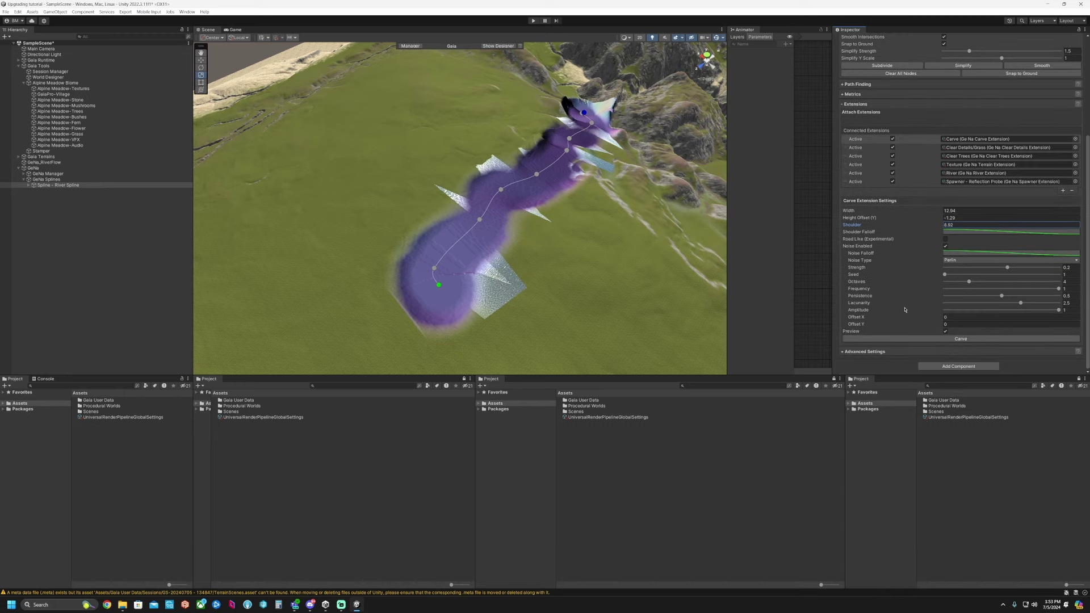
pyautogui.click(931, 339)
pyautogui.moveTo(533, 250); pyautogui.dragTo(535, 214, button='right')
pyautogui.press('w')
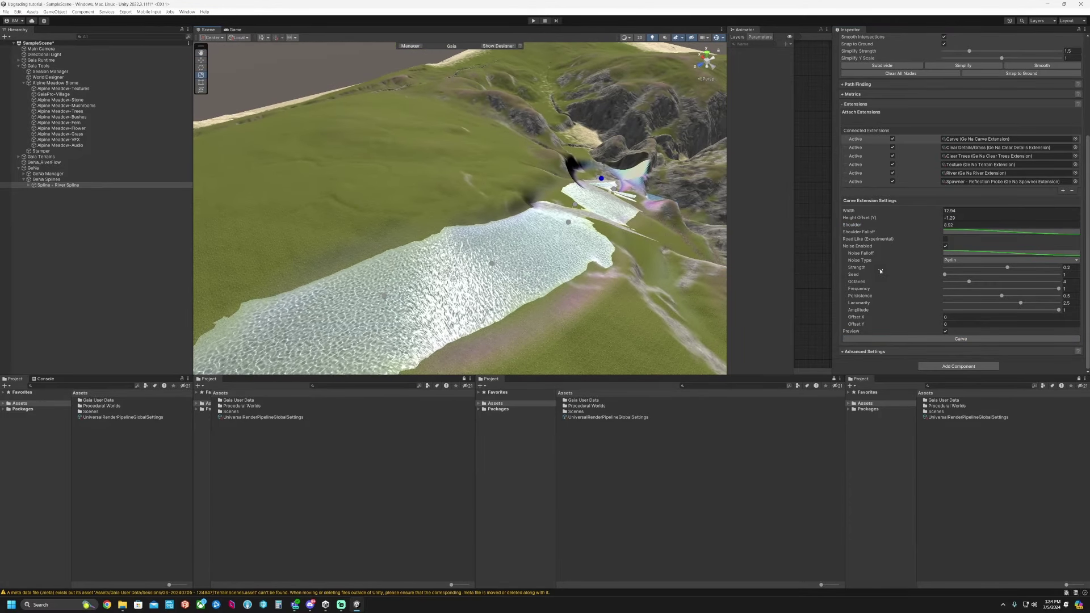
# Set the River extension's start depth to 1.01 and its river width to about 8.06.
pyautogui.scroll(1, 924, 189)
pyautogui.click(921, 193)
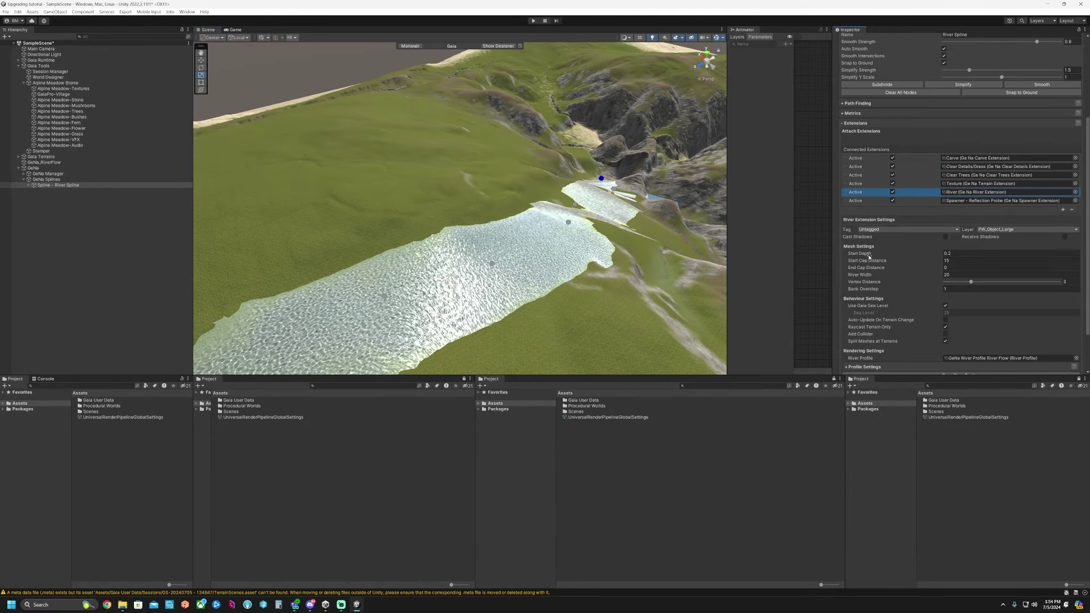
pyautogui.moveTo(868, 256); pyautogui.dragTo(741, 272)
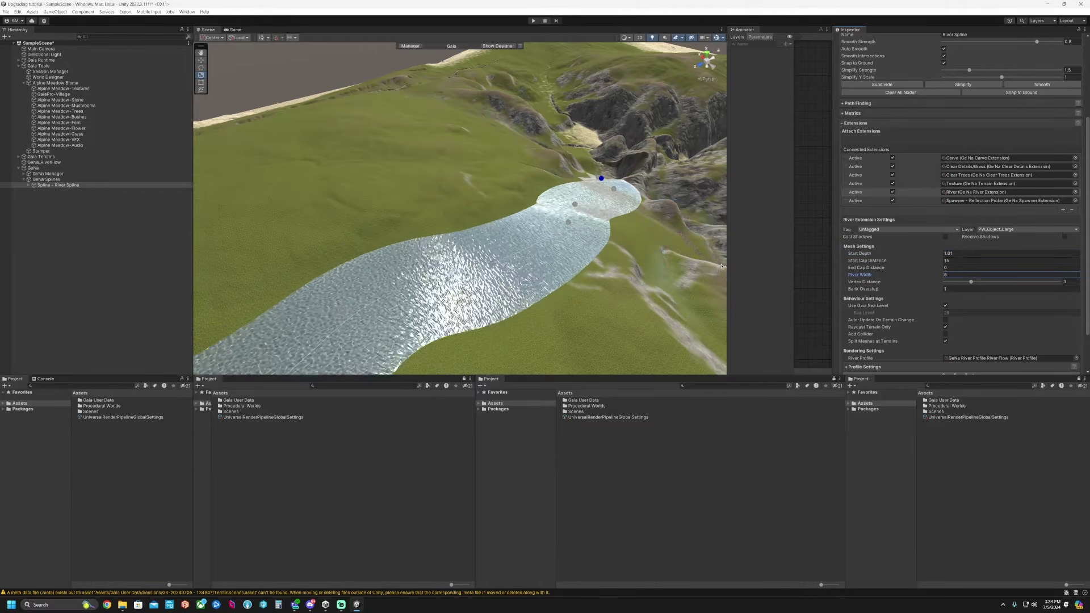
pyautogui.moveTo(720, 267); pyautogui.dragTo(491, 251, button='right')
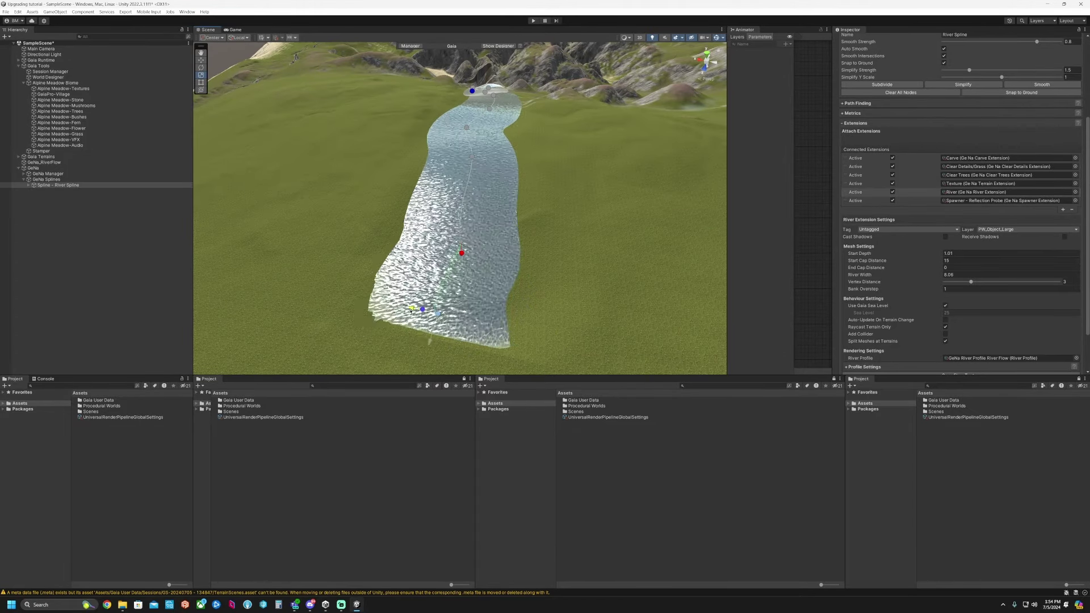
# Extend the river spline downstream with two more nodes leading through the rocks to the sandy area.
pyautogui.keyDown('alt'); pyautogui.moveTo(529, 275); pyautogui.dragTo(568, 292); pyautogui.keyUp('alt')
pyautogui.keyDown('ctrl'); pyautogui.click(540, 227); pyautogui.keyUp('ctrl')
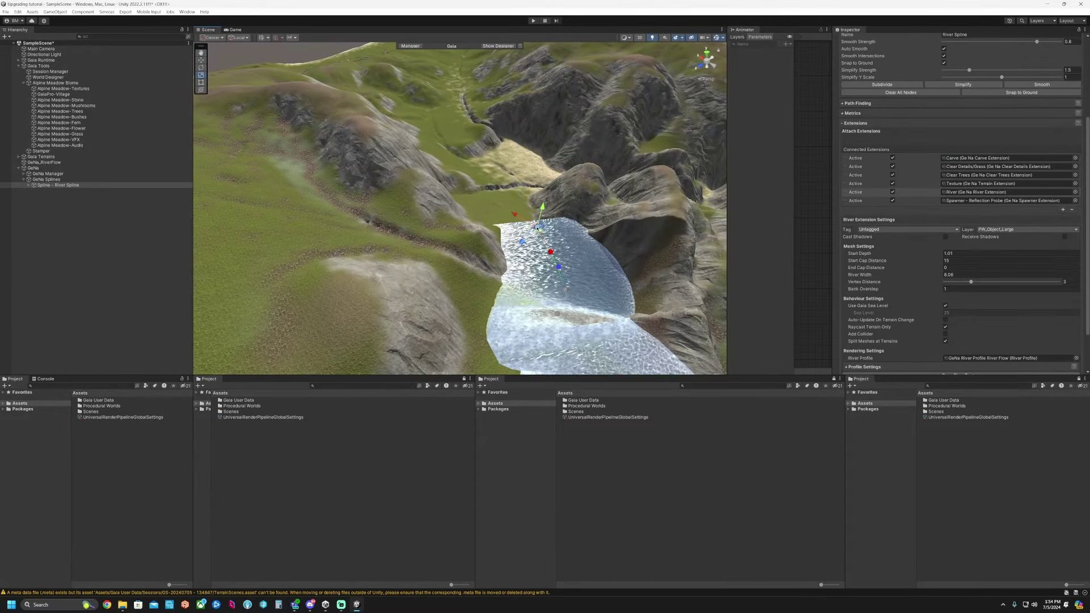
pyautogui.keyDown('ctrl'); pyautogui.click(524, 183); pyautogui.keyUp('ctrl')
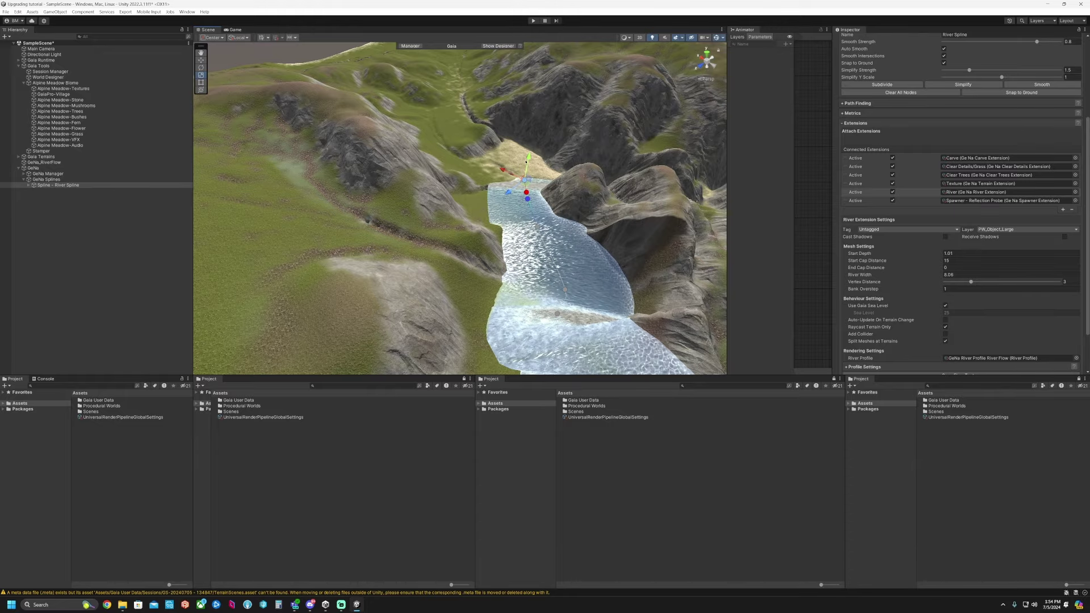
pyautogui.keyDown('ctrl'); pyautogui.click(523, 156); pyautogui.keyUp('ctrl')
pyautogui.moveTo(524, 157); pyautogui.dragTo(599, 254, button='right')
# Reposition the river spline's end node to carry the water across the rocky valley.
pyautogui.keyDown('alt'); pyautogui.moveTo(598, 254); pyautogui.dragTo(459, 278); pyautogui.keyUp('alt')
pyautogui.click(459, 277)
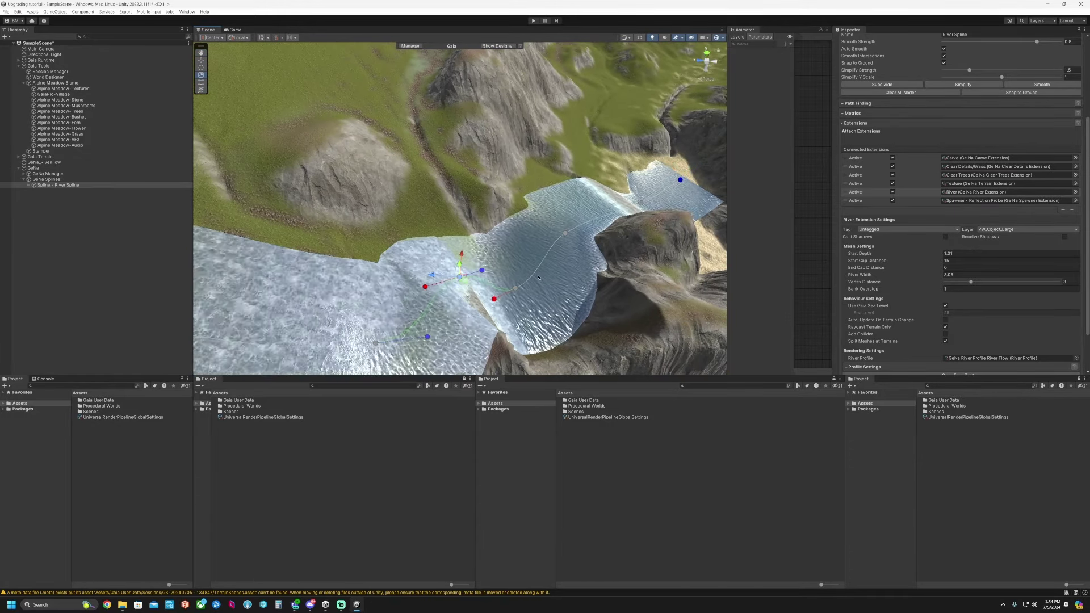
pyautogui.click(681, 181)
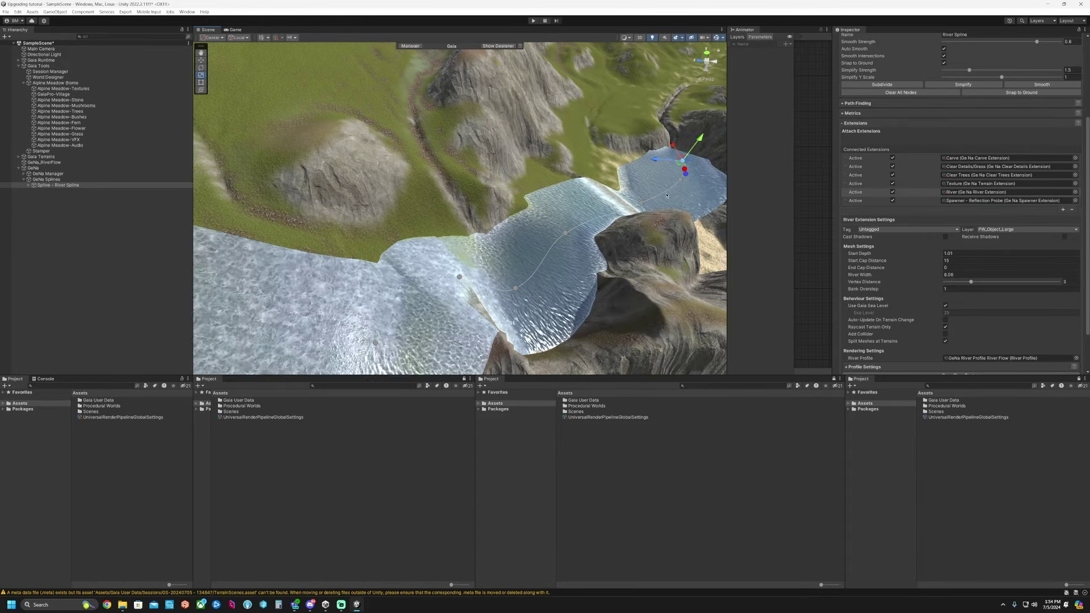
pyautogui.moveTo(636, 196); pyautogui.dragTo(638, 195, button='right')
pyautogui.scroll(5, 446, 243)
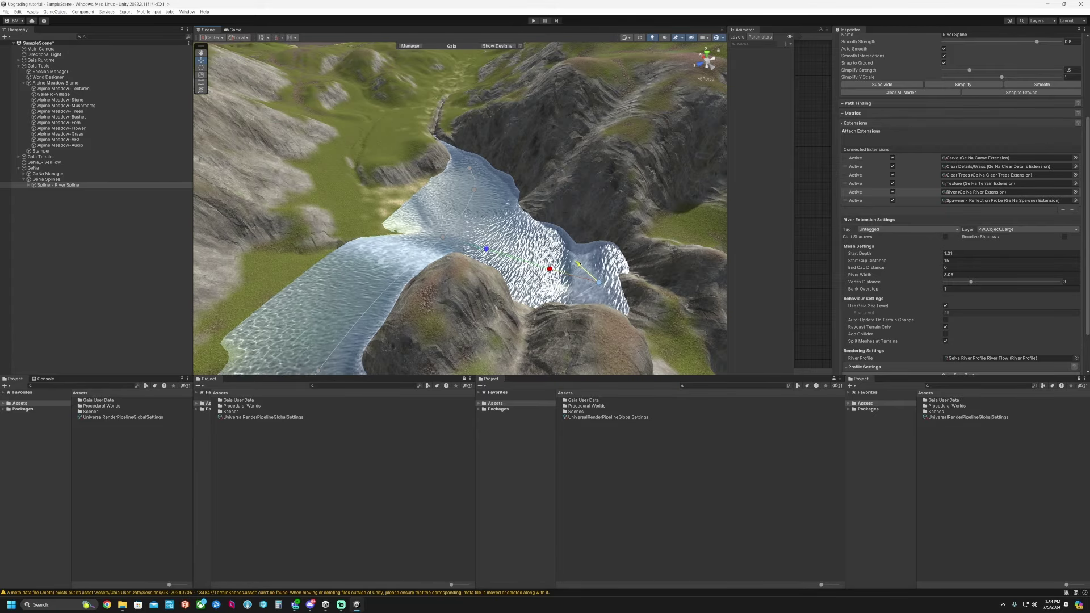
pyautogui.moveTo(541, 310); pyautogui.dragTo(521, 282, button='right')
pyautogui.scroll(3, 520, 282)
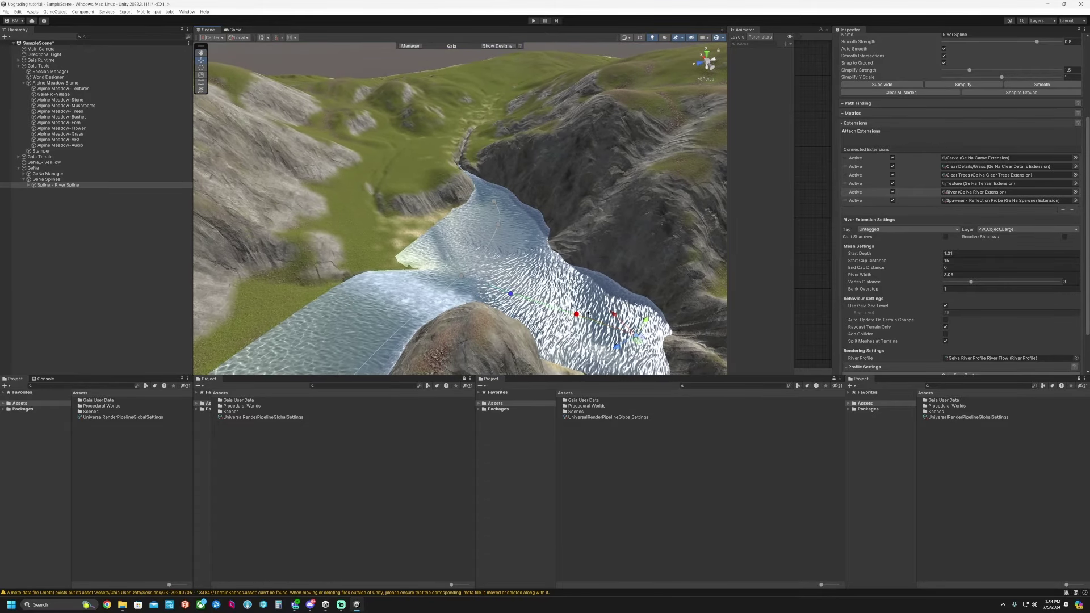
# Pull the river's downstream end back, delete the surplus node, and place the end node against the rocky cliff.
pyautogui.moveTo(613, 313); pyautogui.dragTo(478, 265)
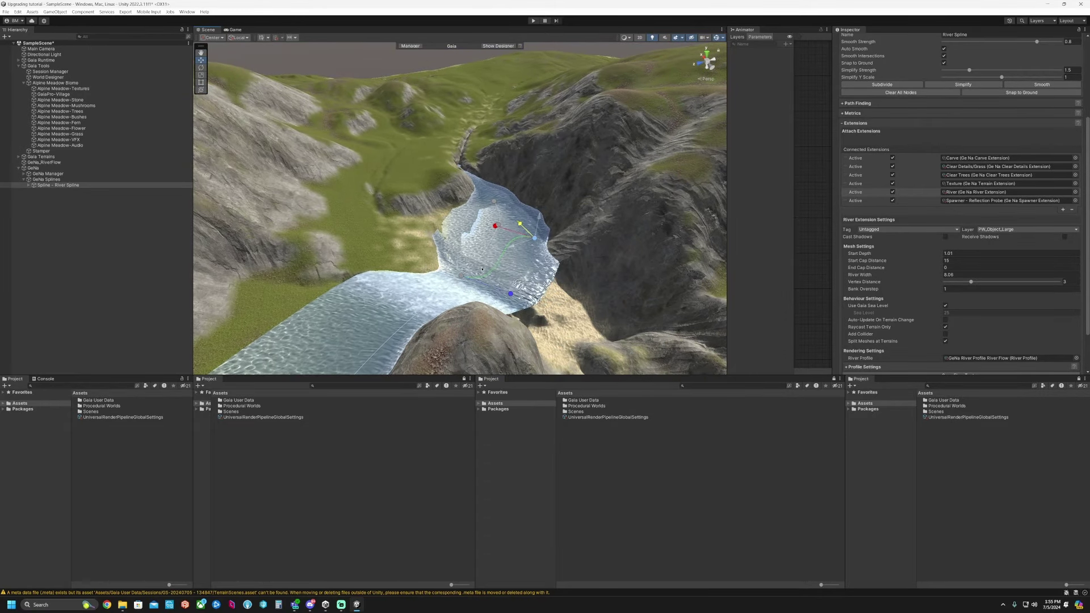
pyautogui.moveTo(481, 272)
pyautogui.mouseDown(button='right')
pyautogui.moveTo(555, 248)
pyautogui.moveTo(457, 275)
pyautogui.moveTo(480, 267)
pyautogui.mouseUp(button='right')
pyautogui.press('Delete')
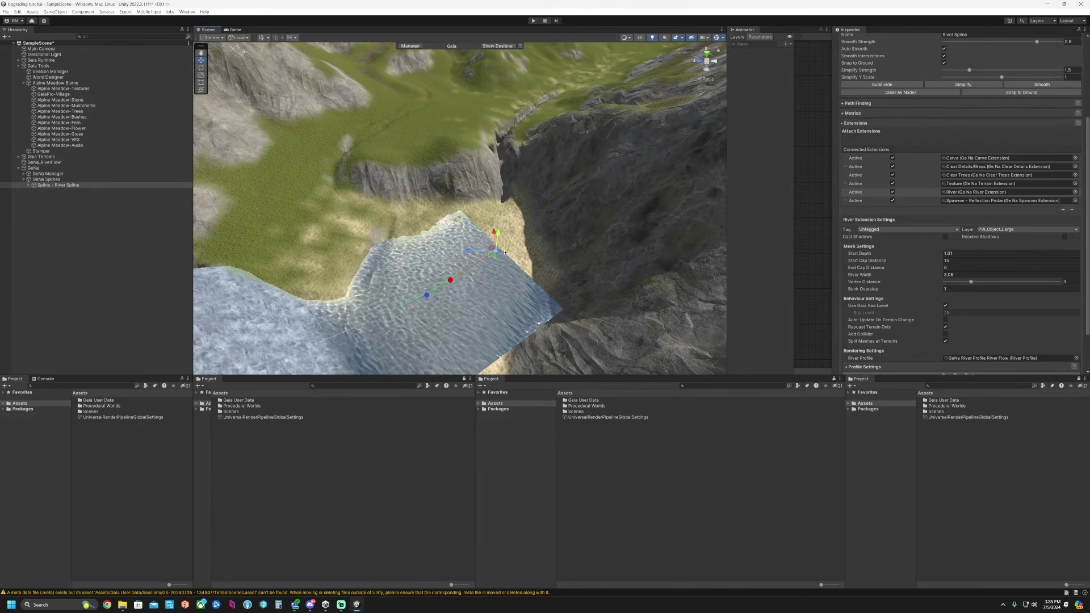
pyautogui.moveTo(500, 227)
pyautogui.mouseDown()
pyautogui.moveTo(502, 189)
pyautogui.moveTo(496, 222)
pyautogui.moveTo(525, 226)
pyautogui.moveTo(494, 224)
pyautogui.mouseUp()
pyautogui.moveTo(526, 256); pyautogui.dragTo(445, 268, button='right')
# Set the River extension's end cap distance to about 8.3 and its river width to about 9.96.
pyautogui.scroll(-3, 898, 287)
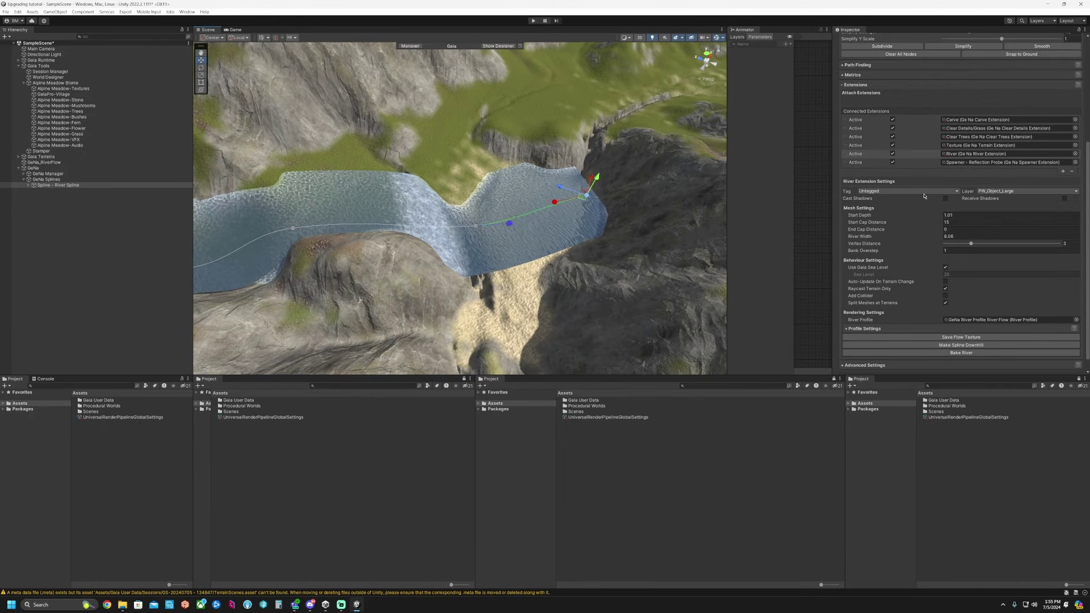
pyautogui.scroll(2, 924, 195)
pyautogui.moveTo(866, 250)
pyautogui.mouseDown()
pyautogui.moveTo(880, 247)
pyautogui.moveTo(871, 258)
pyautogui.mouseUp()
pyautogui.moveTo(968, 253); pyautogui.dragTo(903, 254)
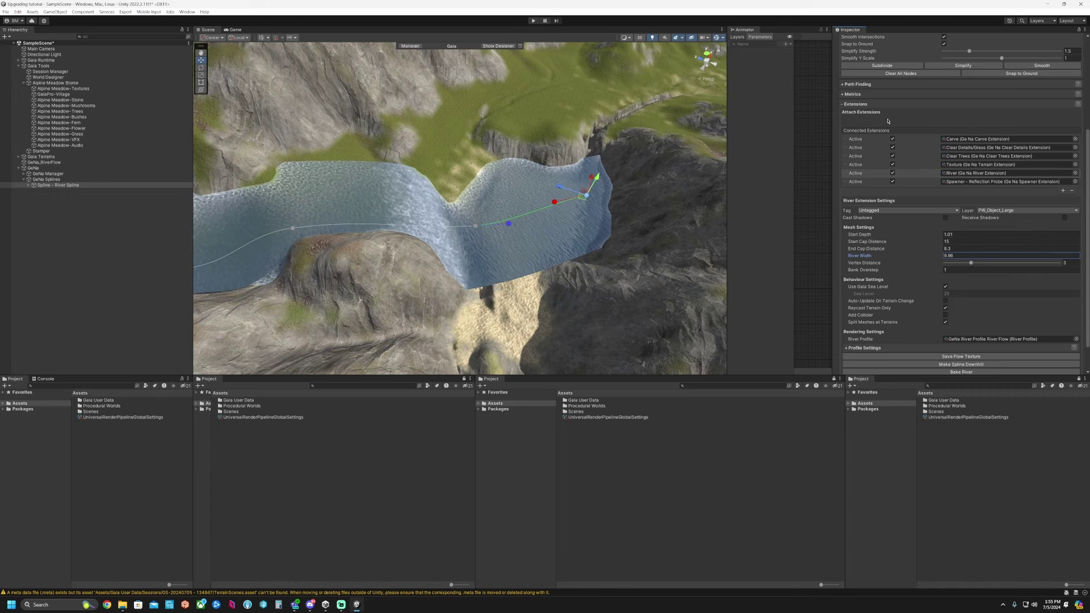
# Set the Carve extension's height offset to -3.7 and carve the river channel into the terrain.
pyautogui.click(917, 139)
pyautogui.keyDown('alt'); pyautogui.moveTo(669, 207); pyautogui.dragTo(513, 163); pyautogui.keyUp('alt')
pyautogui.moveTo(514, 163); pyautogui.dragTo(521, 149, button='right')
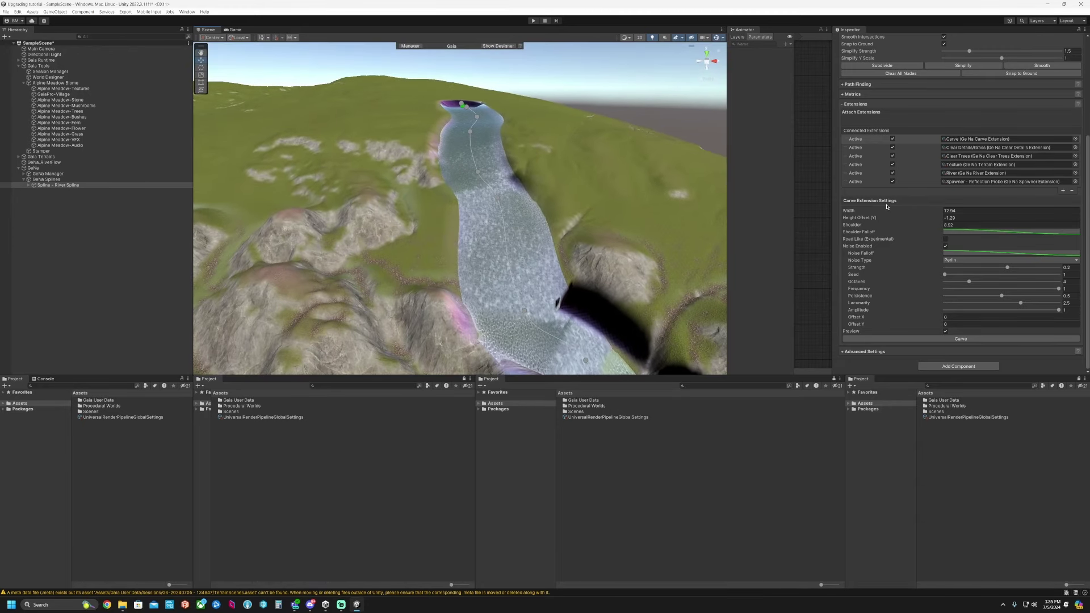
pyautogui.moveTo(858, 218); pyautogui.dragTo(848, 219)
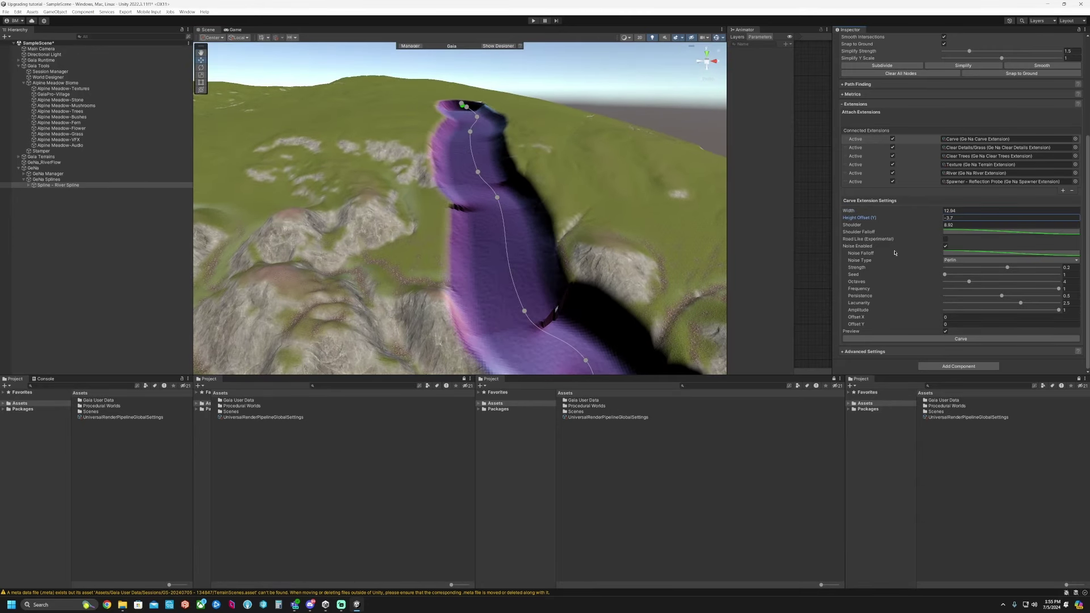
pyautogui.click(919, 339)
pyautogui.keyDown('alt'); pyautogui.moveTo(595, 260); pyautogui.dragTo(698, 307); pyautogui.keyUp('alt')
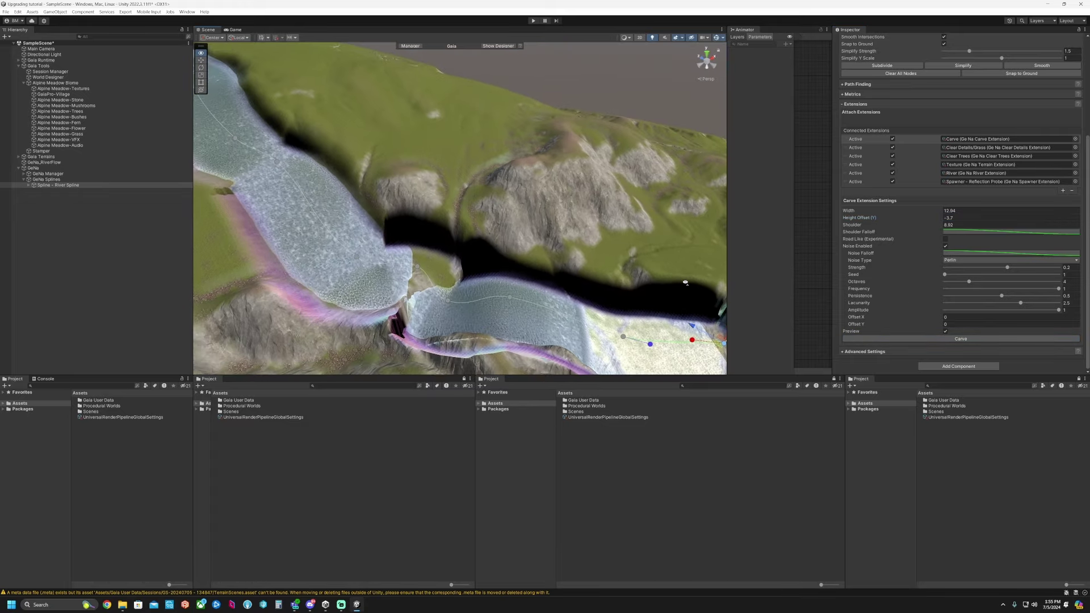
pyautogui.click(173, 245)
pyautogui.keyDown('alt'); pyautogui.moveTo(443, 284); pyautogui.dragTo(551, 273); pyautogui.keyUp('alt')
pyautogui.moveTo(551, 272); pyautogui.dragTo(529, 282, button='right')
pyautogui.click(536, 288)
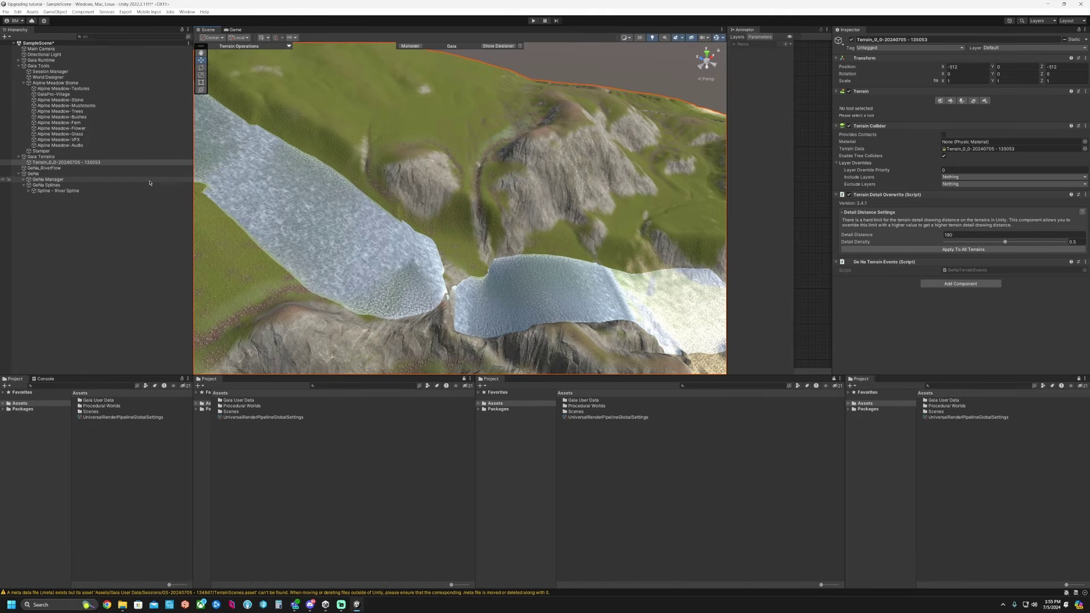
# Set the river spline's River extension start depth to 2.55.
pyautogui.click(110, 191)
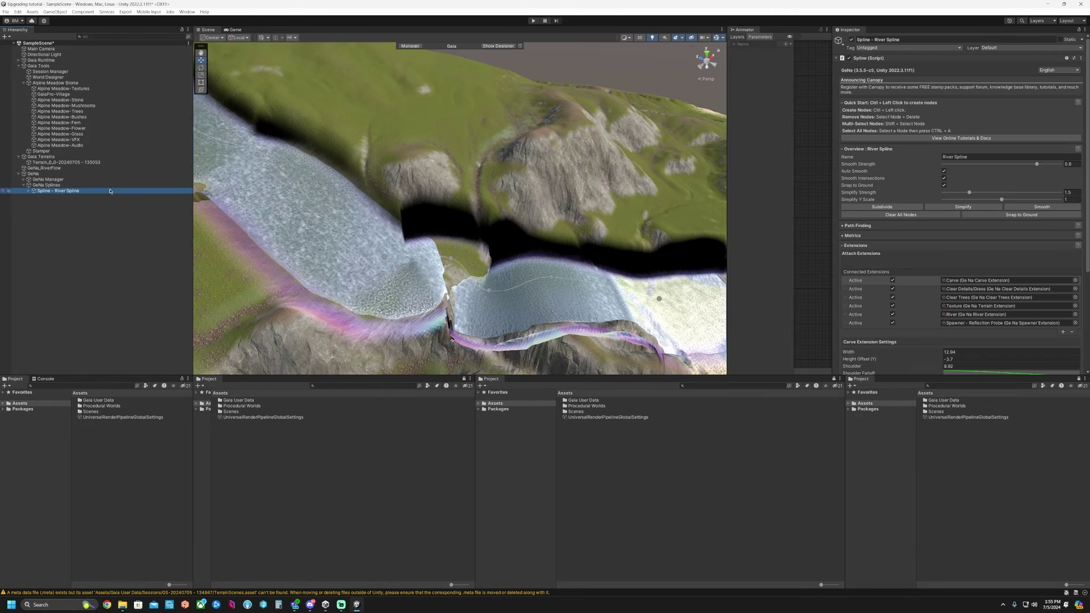
pyautogui.click(931, 315)
pyautogui.scroll(-3, 923, 309)
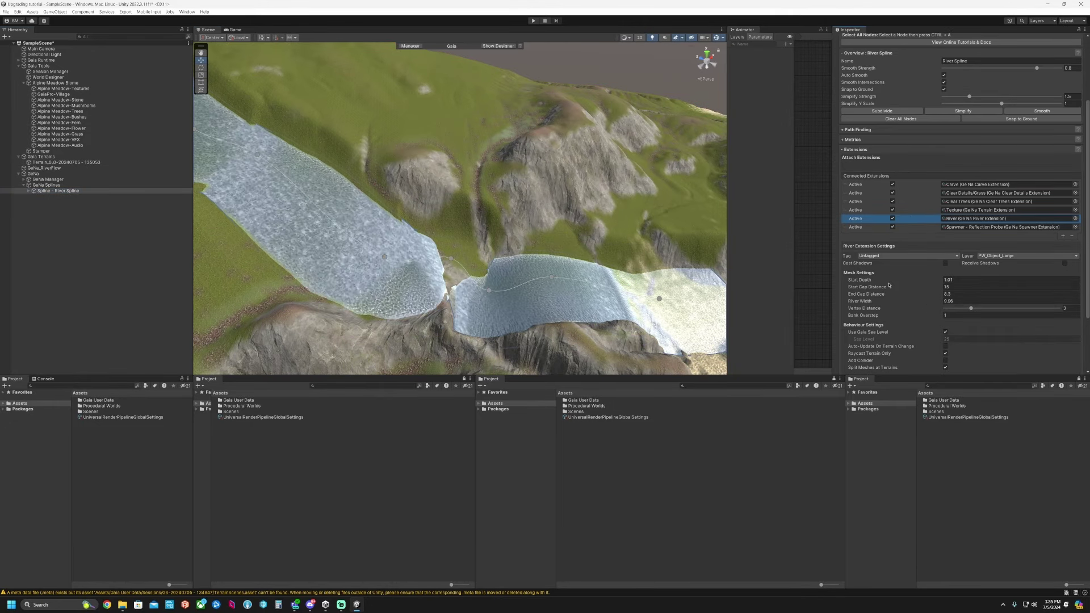
pyautogui.moveTo(886, 282); pyautogui.dragTo(899, 280)
# Remove the spline node at the river's break, reconnect the upper section to the lower one, and inspect the river upstream.
pyautogui.click(457, 257)
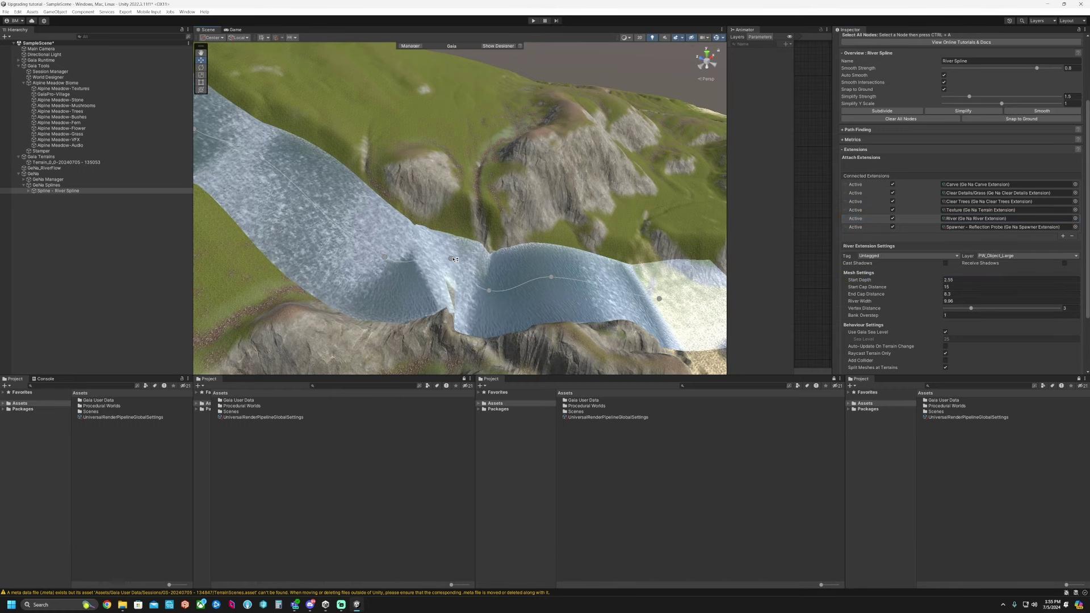
pyautogui.click(490, 292)
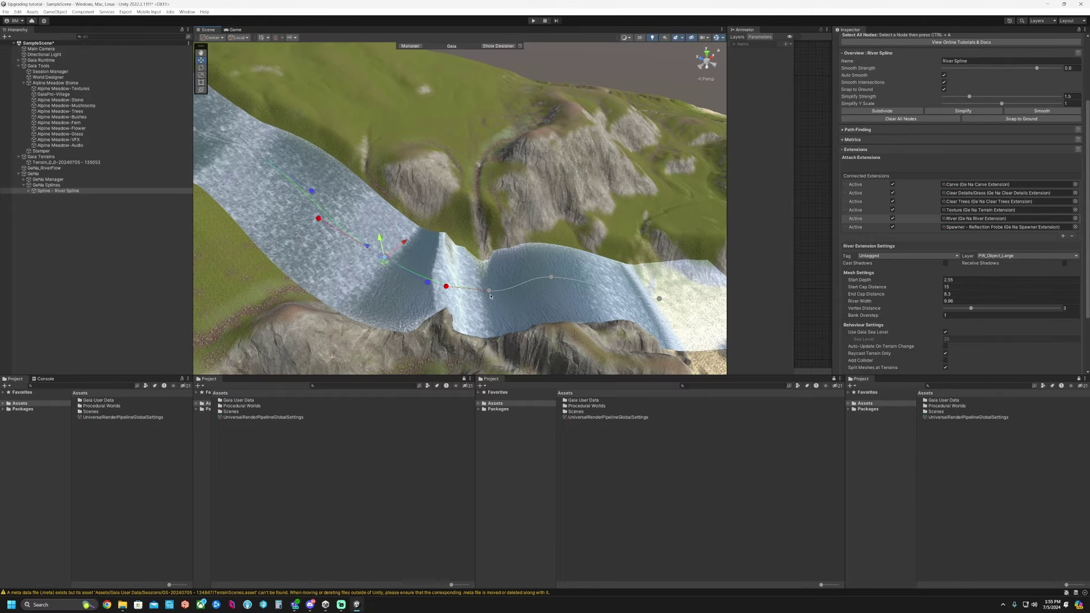
pyautogui.moveTo(491, 295); pyautogui.dragTo(449, 260, button='right')
pyautogui.press('w')
pyautogui.scroll(-2, 447, 260)
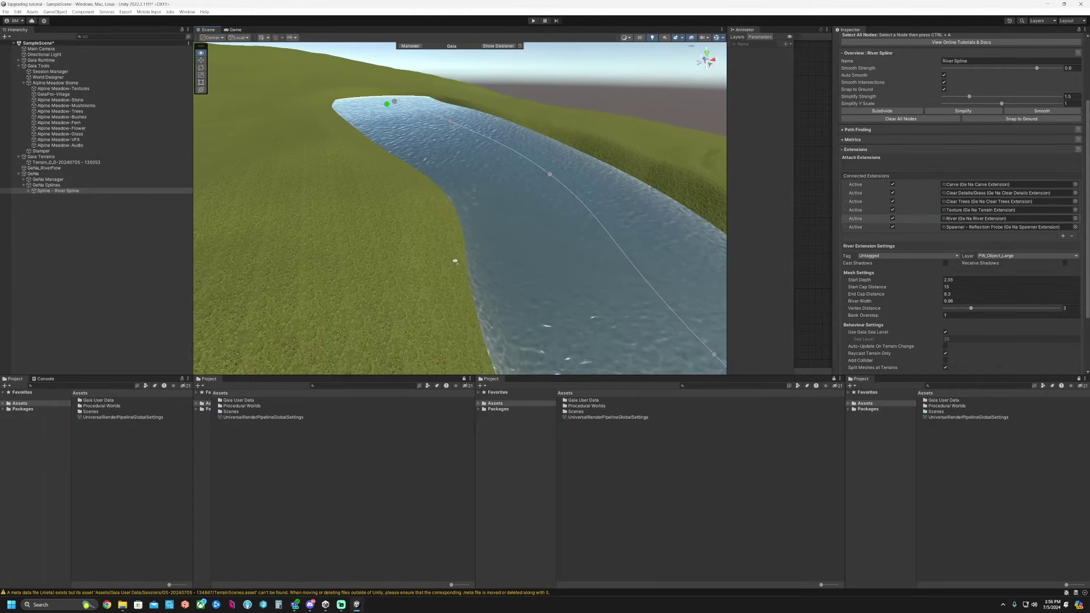
pyautogui.press('s')
pyautogui.moveTo(455, 261); pyautogui.dragTo(369, 244, button='right')
pyautogui.scroll(2, 420, 255)
pyautogui.press('d')
# Spawn the Alpine Meadow Biome over the whole terrain using its enabled spawners.
pyautogui.click(131, 248)
pyautogui.moveTo(446, 225); pyautogui.dragTo(397, 210, button='right')
pyautogui.click(55, 83)
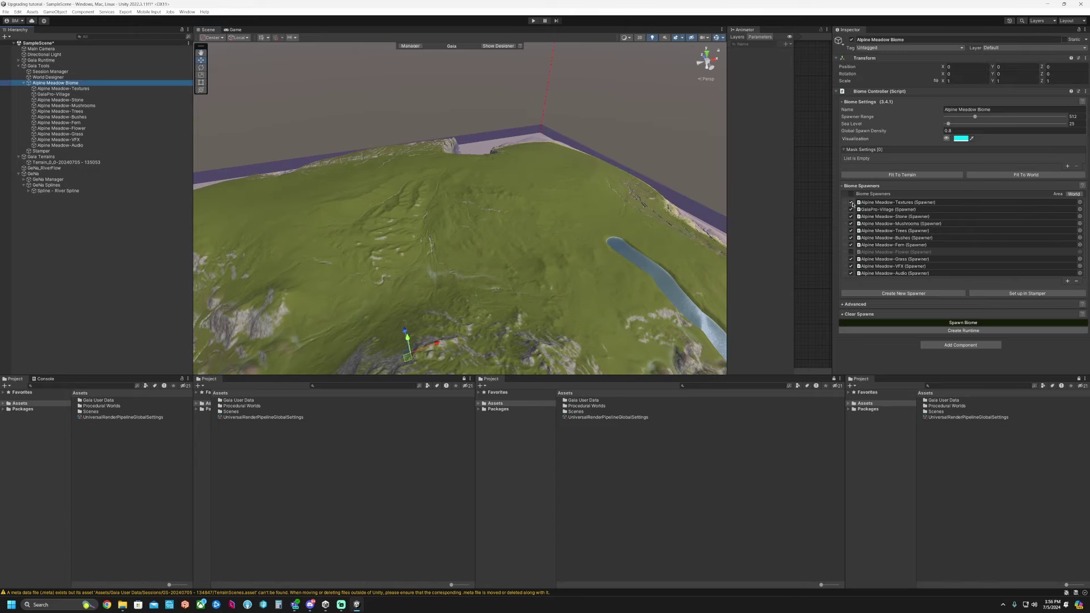
pyautogui.moveTo(624, 239); pyautogui.dragTo(581, 245, button='right')
pyautogui.click(925, 323)
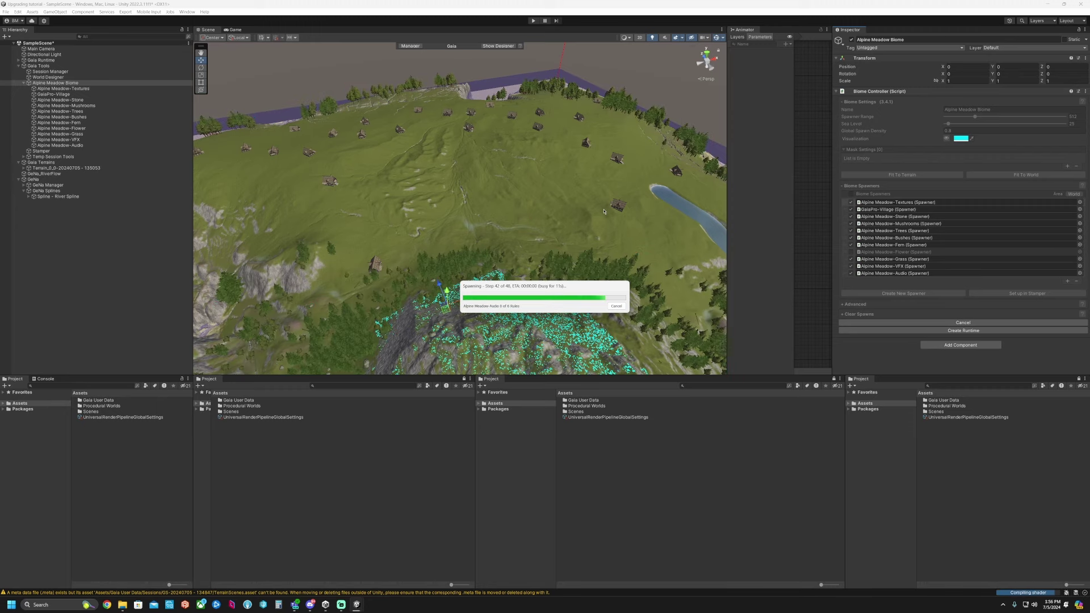
pyautogui.keyDown('alt'); pyautogui.moveTo(463, 243); pyautogui.dragTo(528, 239); pyautogui.keyUp('alt')
pyautogui.press('w')
pyautogui.moveTo(527, 238); pyautogui.dragTo(195, 232, button='right')
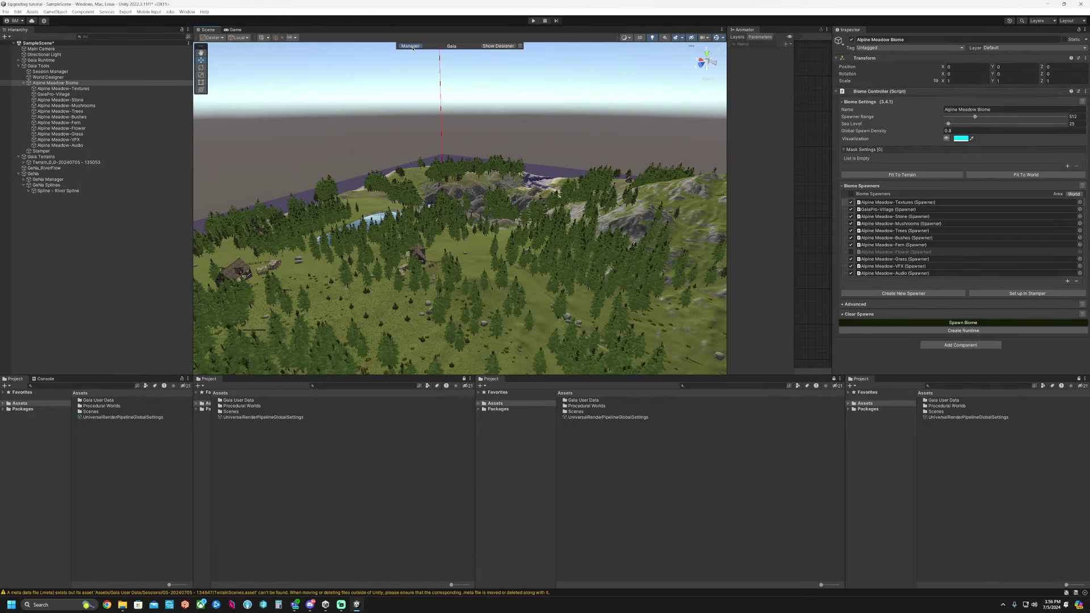
# Create the Gaia runtime with Flying Camera, Day skies, Deep Blue Ocean water and Quick Light Bake enabled.
pyautogui.click(411, 47)
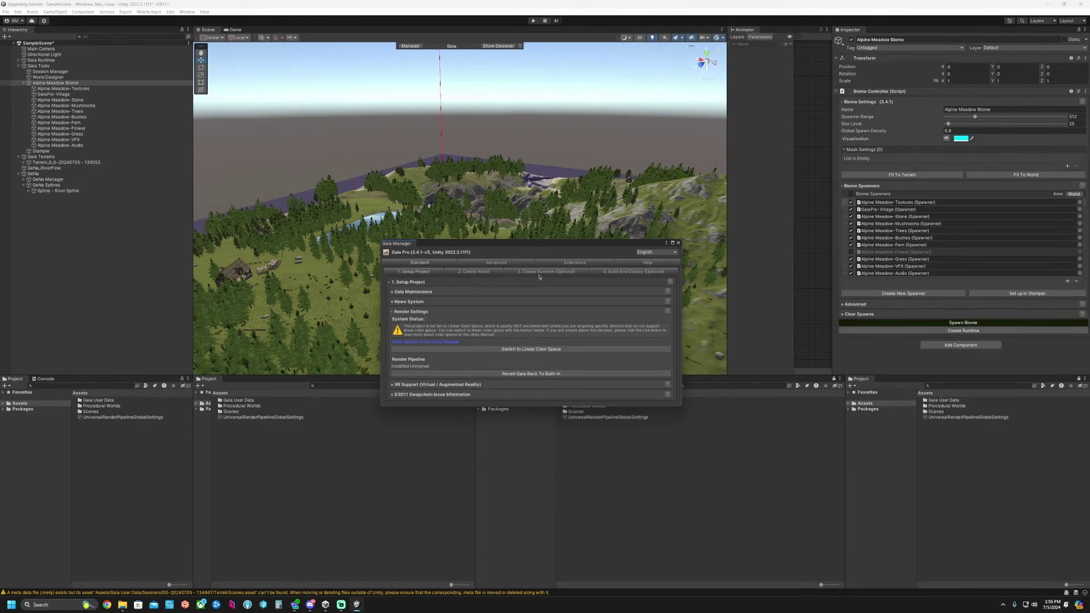
pyautogui.click(528, 272)
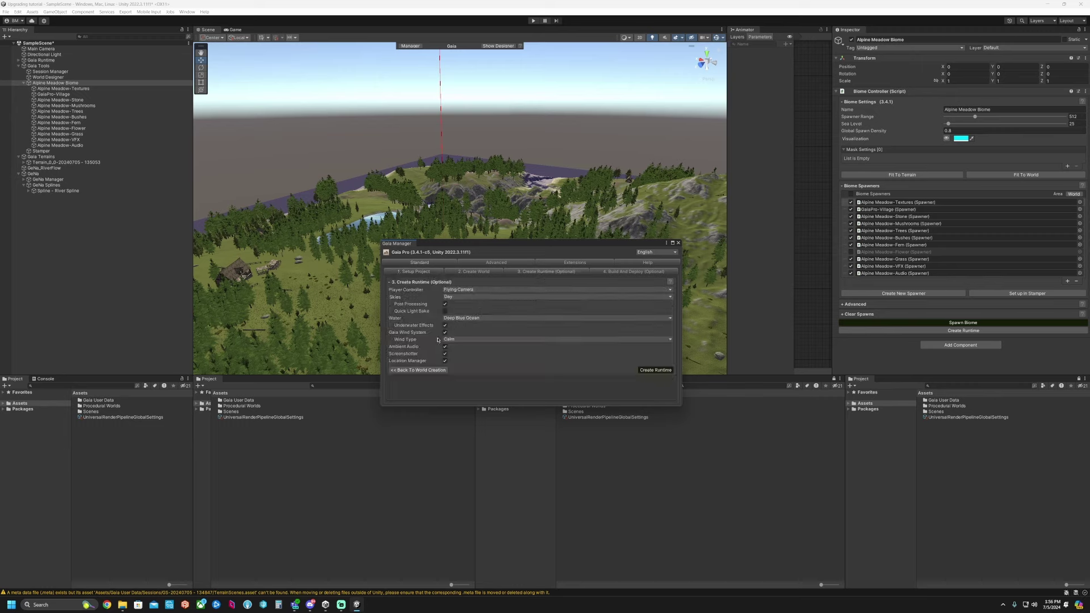
pyautogui.click(464, 319)
pyautogui.click(550, 372)
pyautogui.click(447, 311)
pyautogui.click(647, 370)
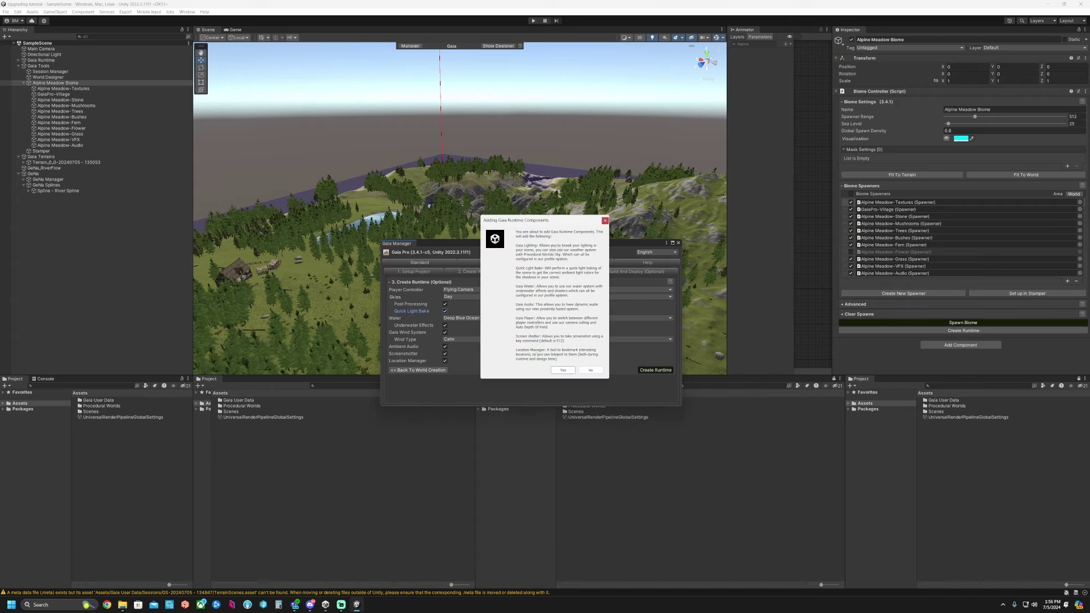
pyautogui.click(562, 371)
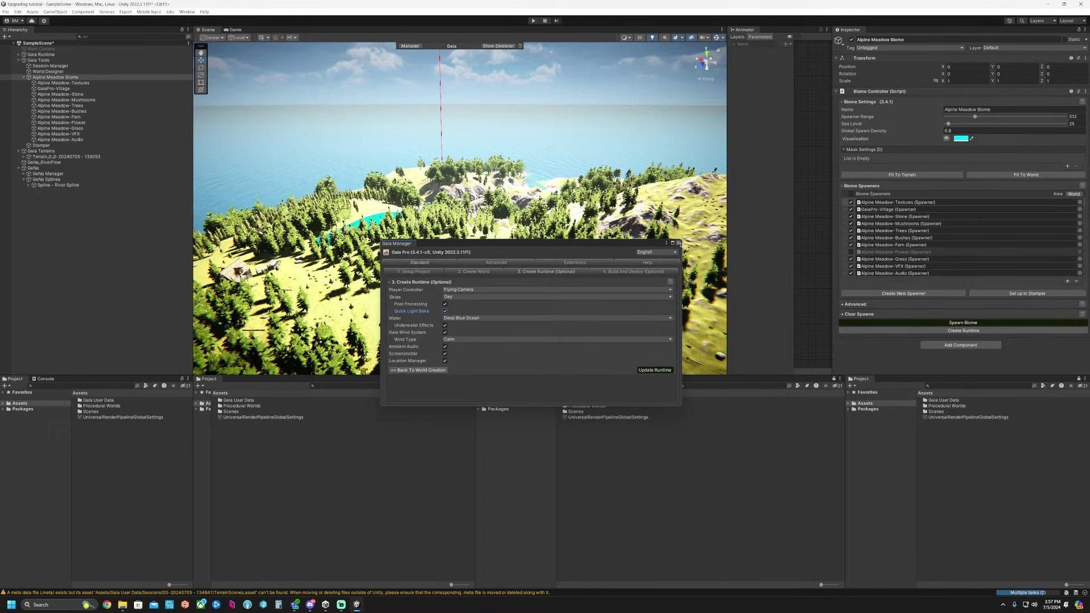
pyautogui.click(679, 243)
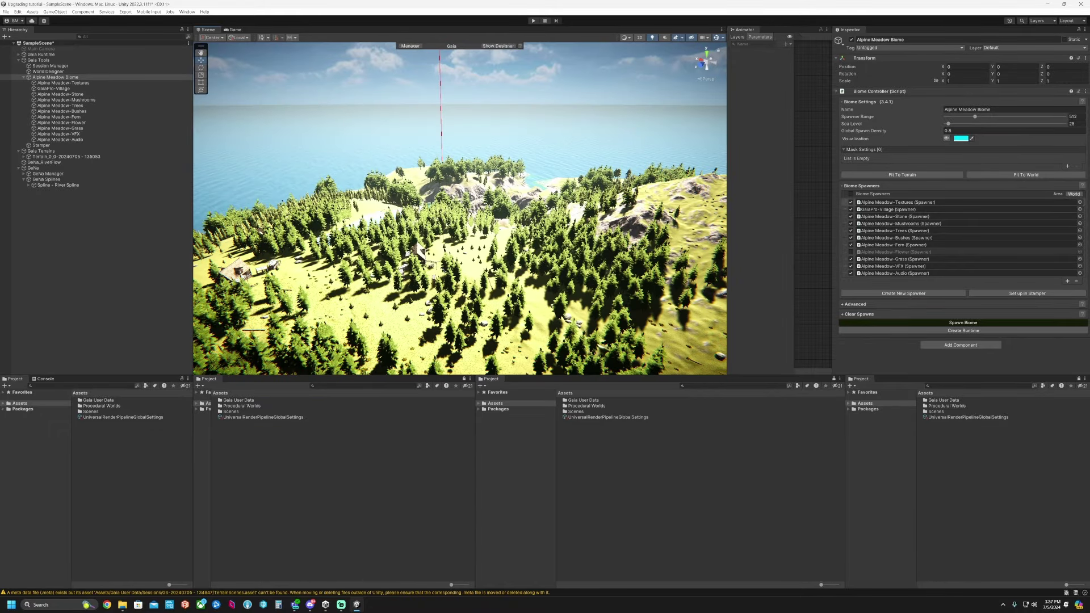
# Switch the Gaia Lighting object's lighting profile to Procedural Worlds Sky.
pyautogui.moveTo(432, 250); pyautogui.dragTo(750, 305, button='right')
pyautogui.press('w')
pyautogui.scroll(3, 518, 314)
pyautogui.press('w')
pyautogui.press('w')
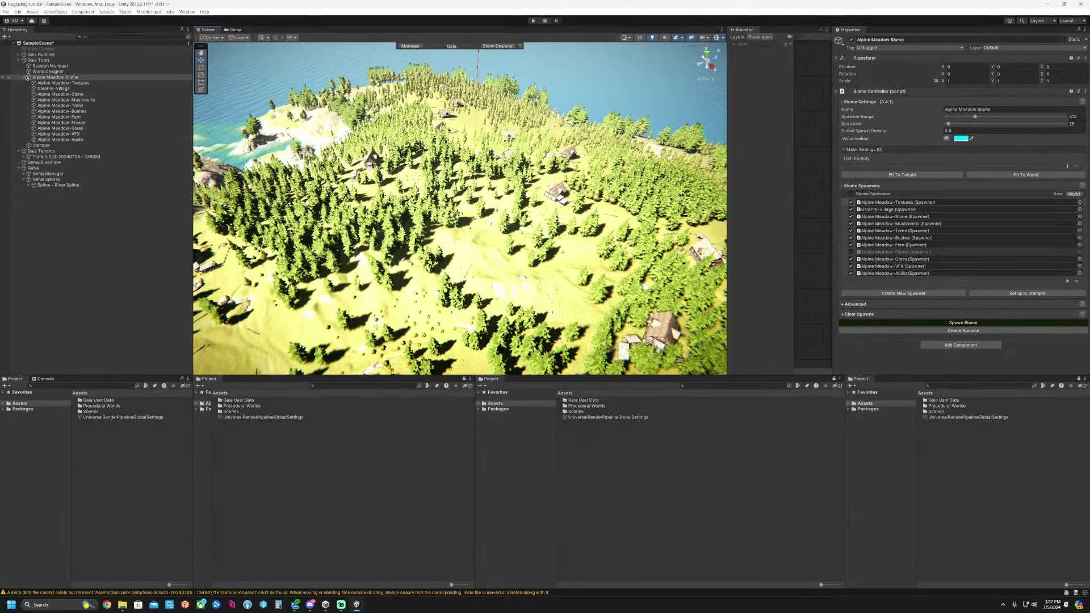
pyautogui.click(28, 77)
pyautogui.click(24, 77)
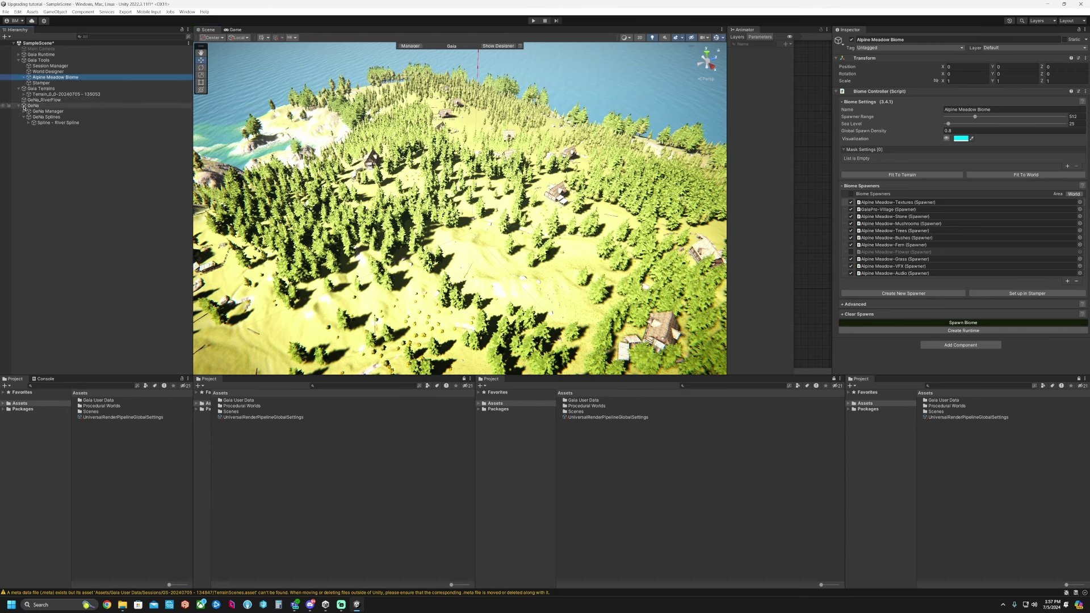
pyautogui.click(20, 56)
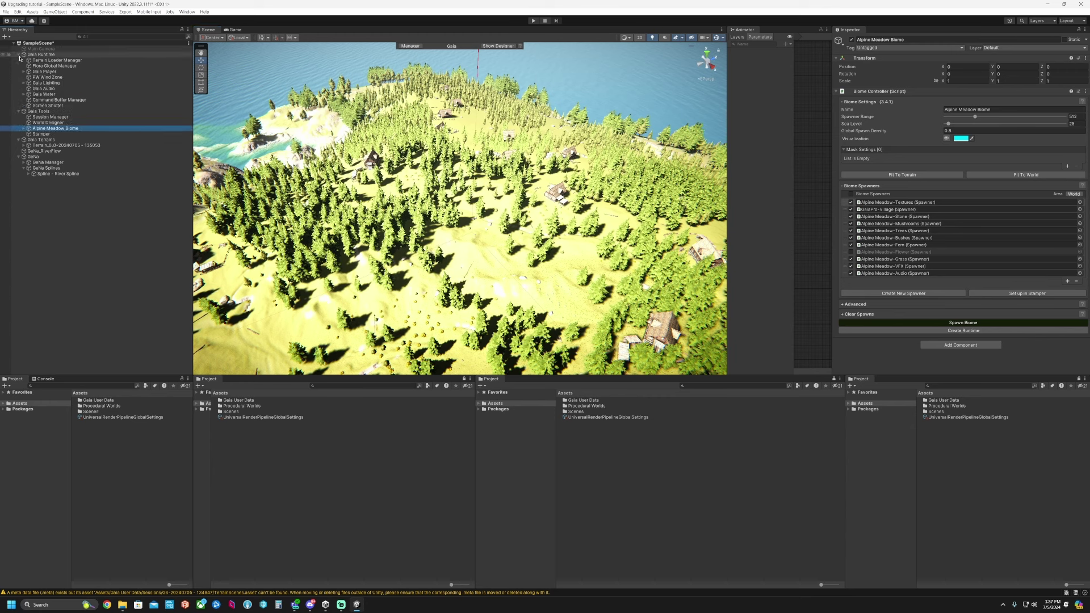
pyautogui.click(38, 84)
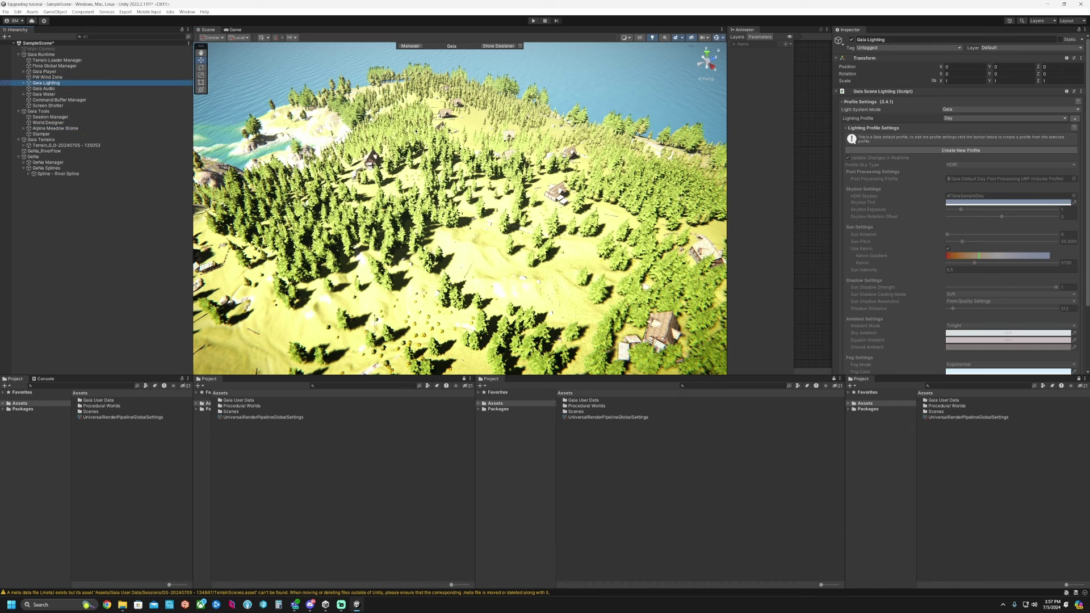
pyautogui.click(972, 118)
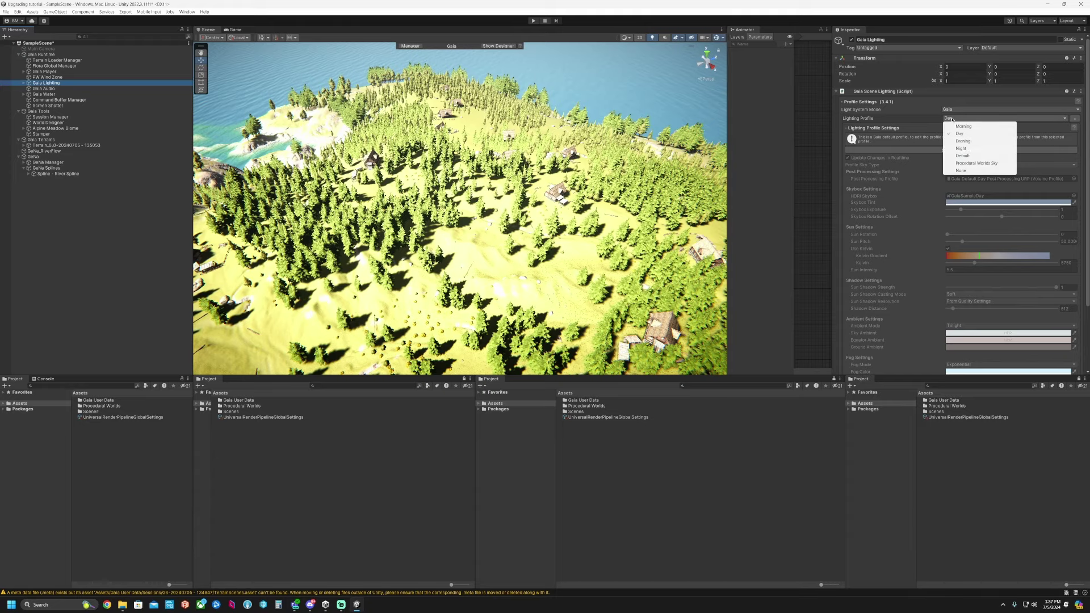
pyautogui.click(977, 167)
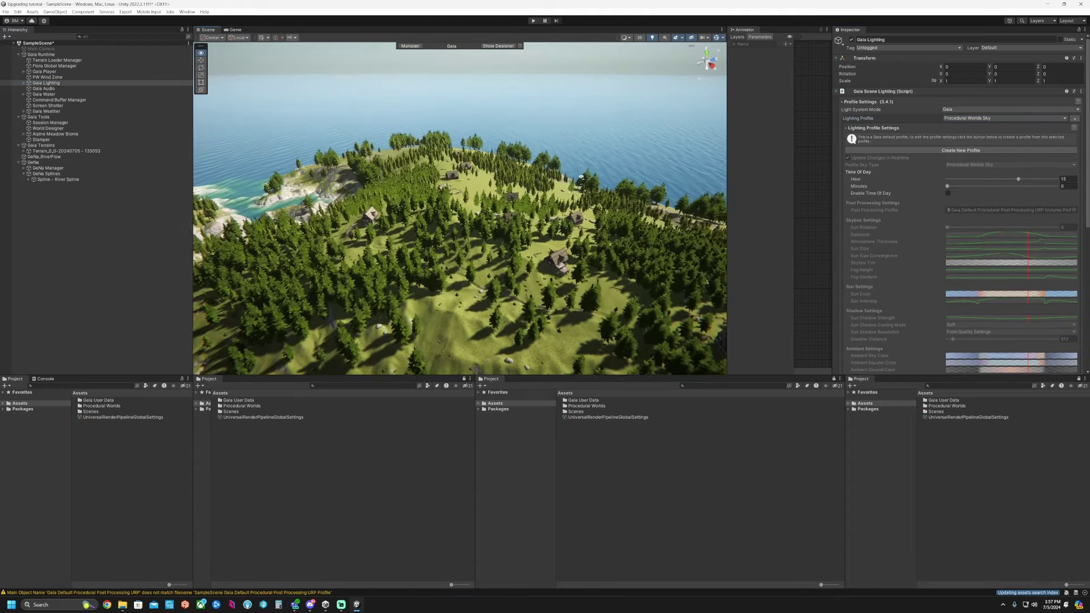
# Enable the lighting's time of day with a time scale of 11 and set the hour to 8.
pyautogui.moveTo(578, 177); pyautogui.dragTo(815, 175, button='right')
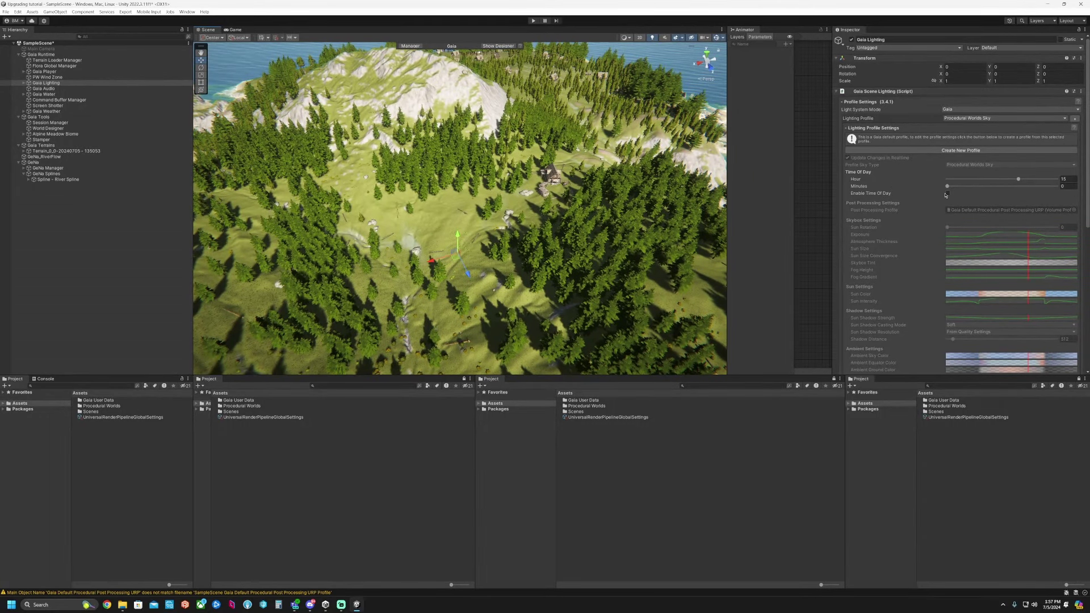
pyautogui.click(946, 194)
pyautogui.moveTo(948, 202); pyautogui.dragTo(952, 204)
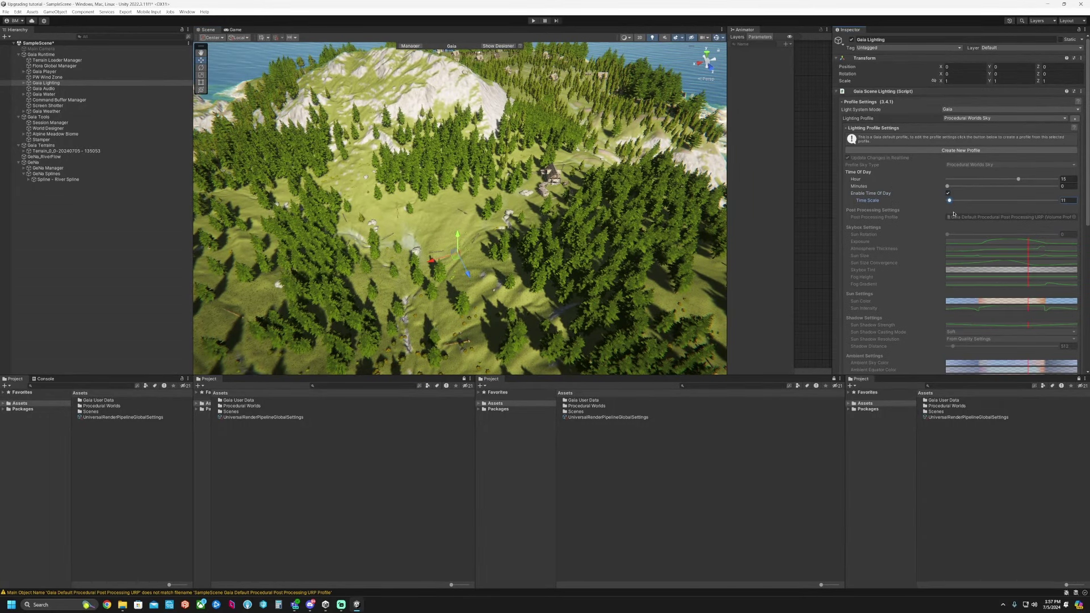
pyautogui.moveTo(1018, 180); pyautogui.dragTo(977, 182)
pyautogui.click(980, 181)
pyautogui.moveTo(980, 182); pyautogui.dragTo(984, 182)
# Open the advanced weather settings from Gaia Lighting and review the Gaia Weather options.
pyautogui.scroll(-5, 930, 214)
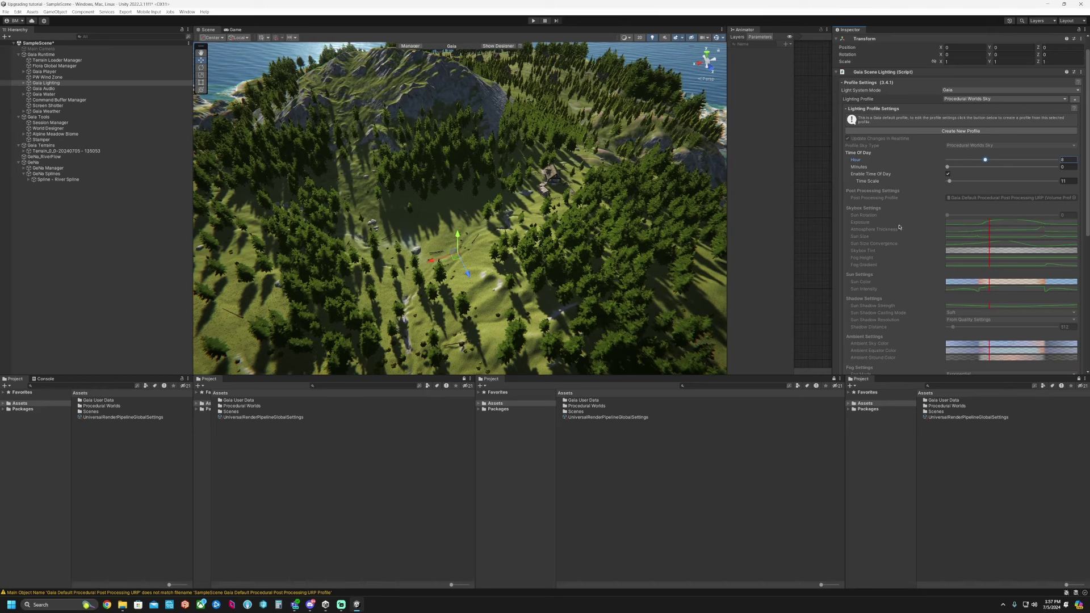
pyautogui.scroll(-6, 902, 210)
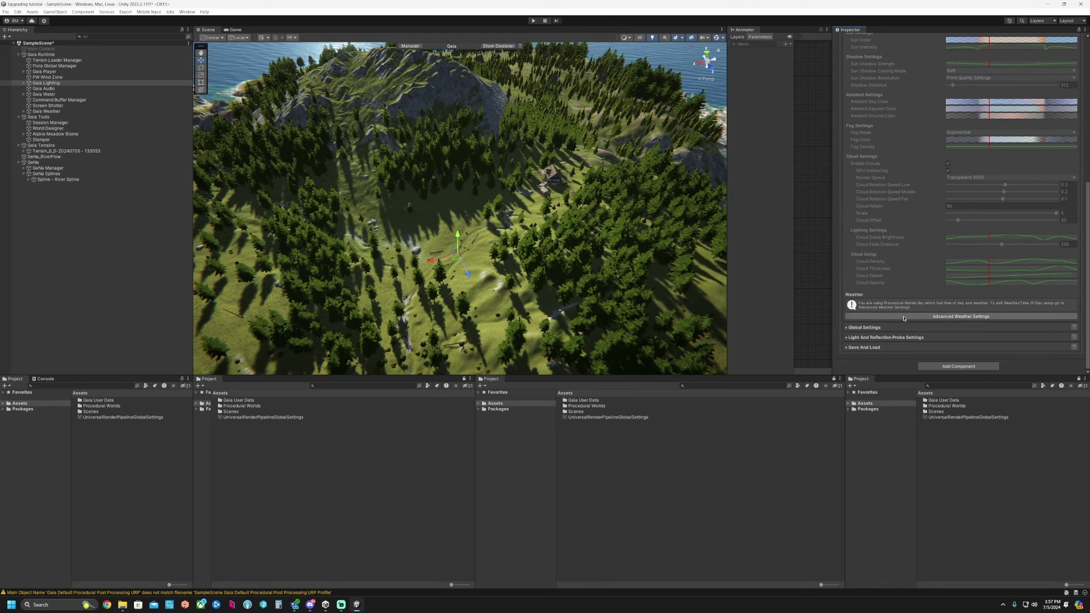
pyautogui.click(903, 317)
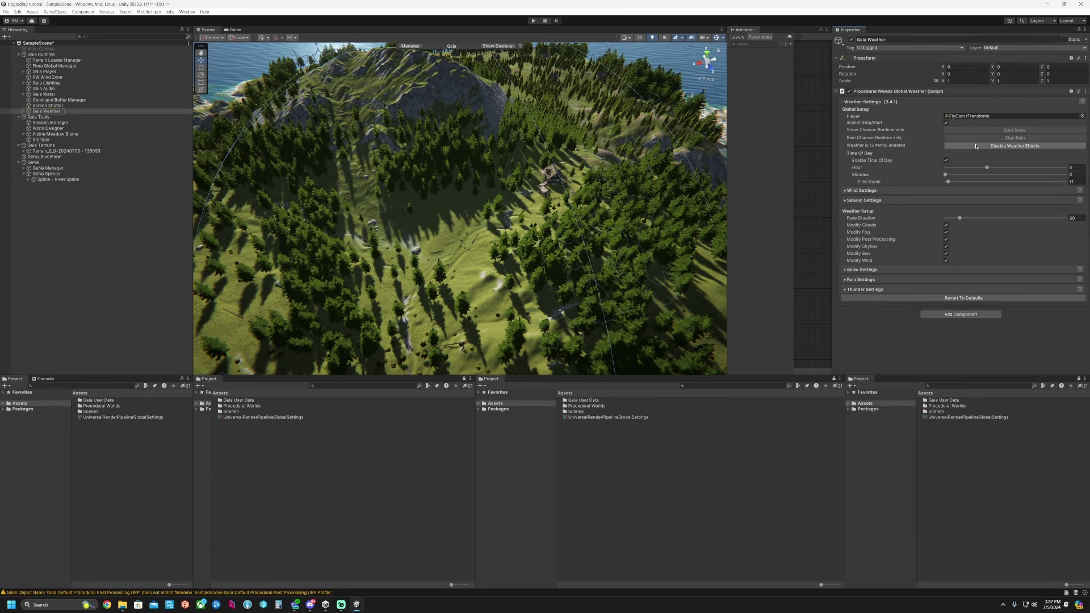
pyautogui.moveTo(696, 200); pyautogui.dragTo(139, 235, button='right')
pyautogui.click(140, 233)
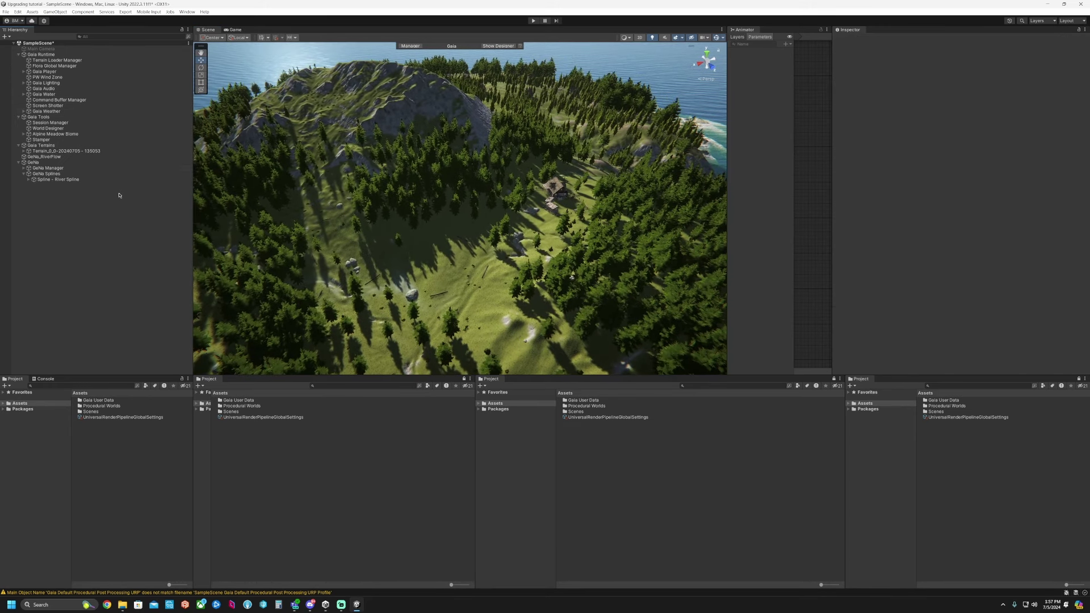
# Locate the FlyCam object under Gaia Player and view the village slopes and river from above.
pyautogui.click(23, 71)
pyautogui.click(46, 83)
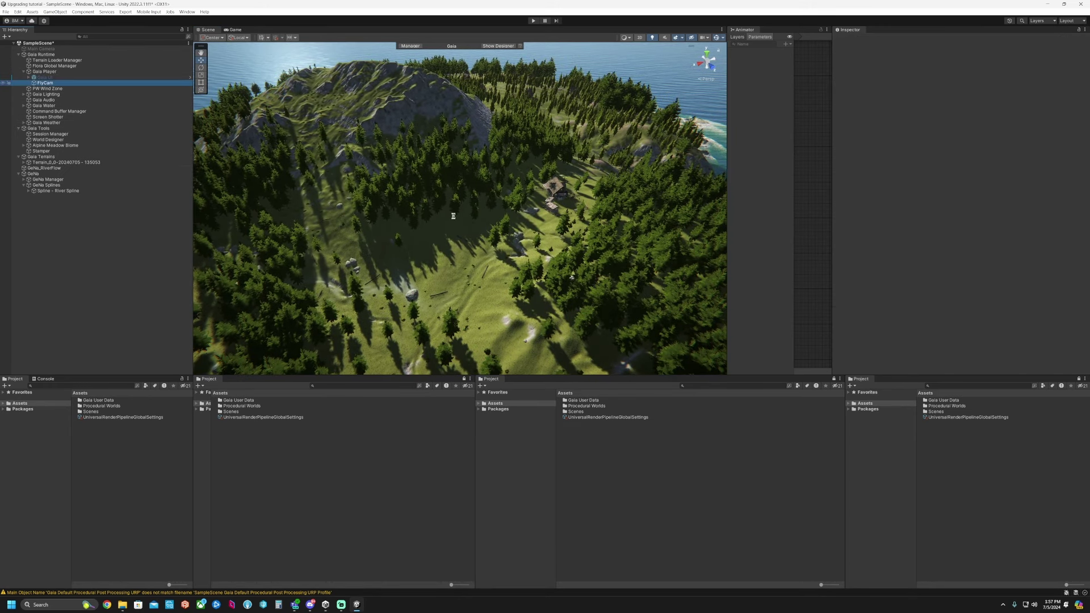
pyautogui.moveTo(453, 215); pyautogui.dragTo(775, 264, button='right')
pyautogui.moveTo(312, 232); pyautogui.dragTo(508, 288)
pyautogui.click(112, 238)
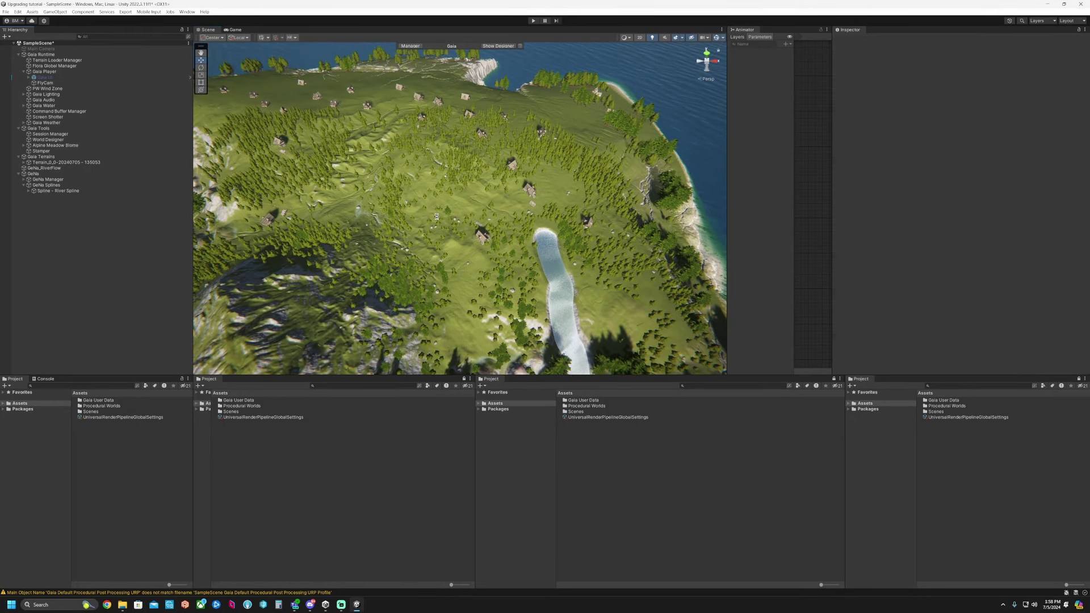
# Run the scene in play mode and fly through the forest, coast and village in the Game view, then stop playback.
pyautogui.click(532, 21)
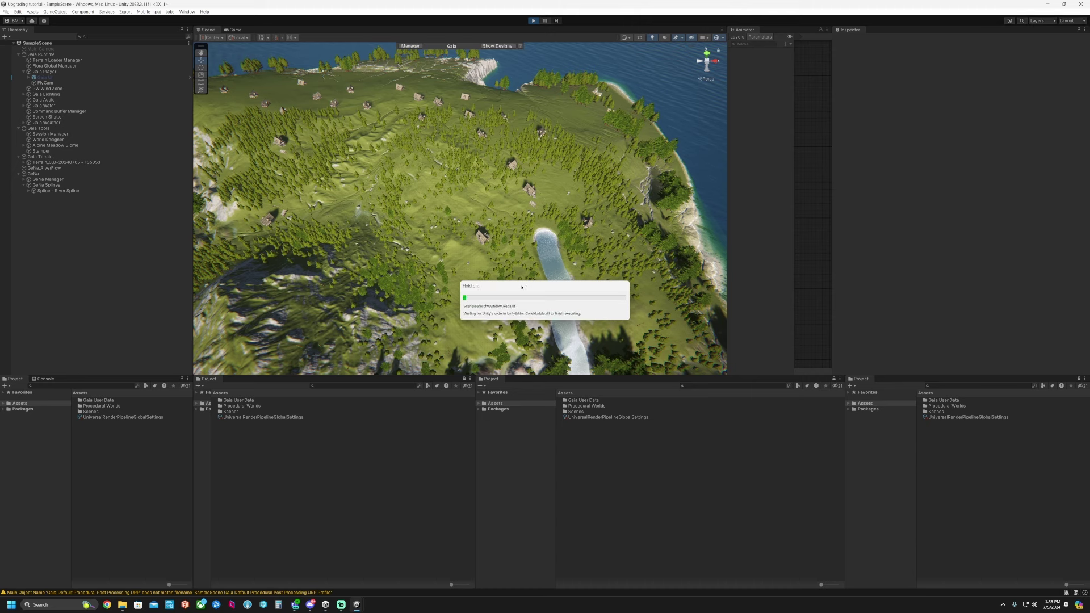
pyautogui.click(521, 287)
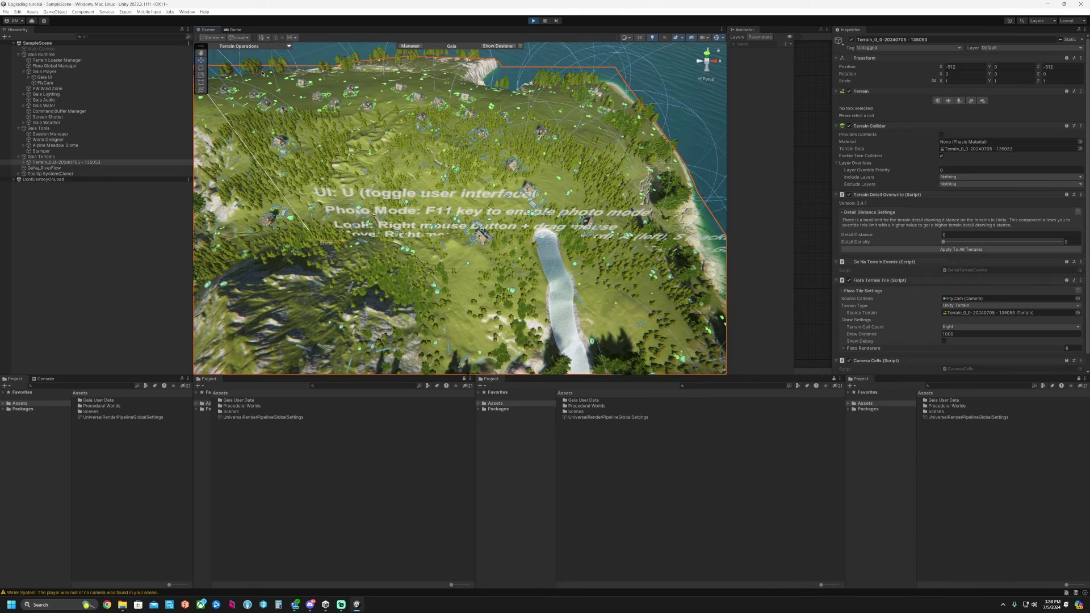
pyautogui.click(236, 29)
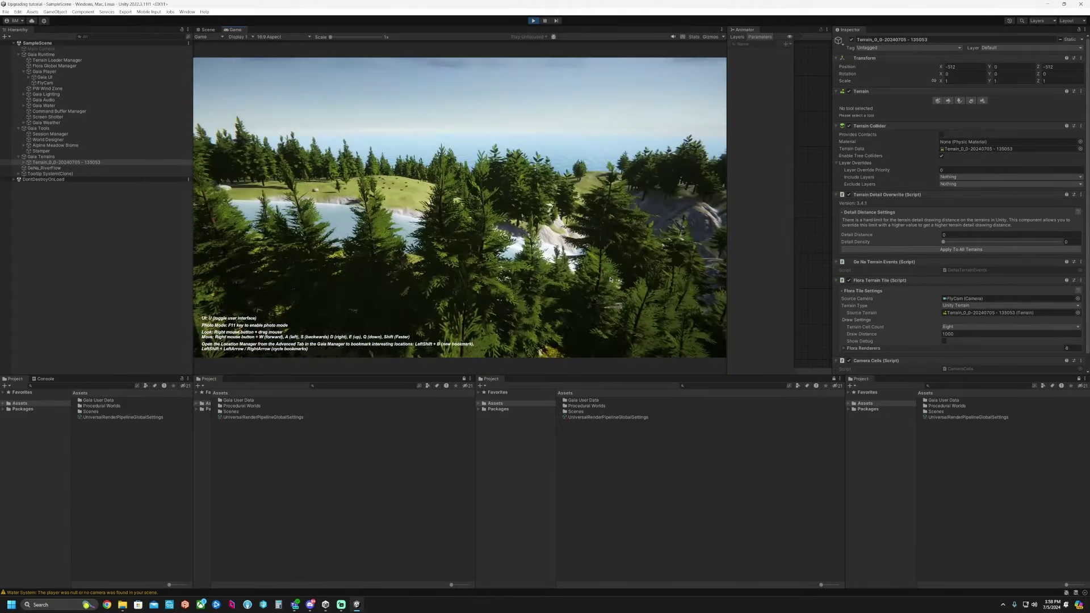
pyautogui.press('w')
pyautogui.moveTo(575, 273); pyautogui.dragTo(374, 266, button='right')
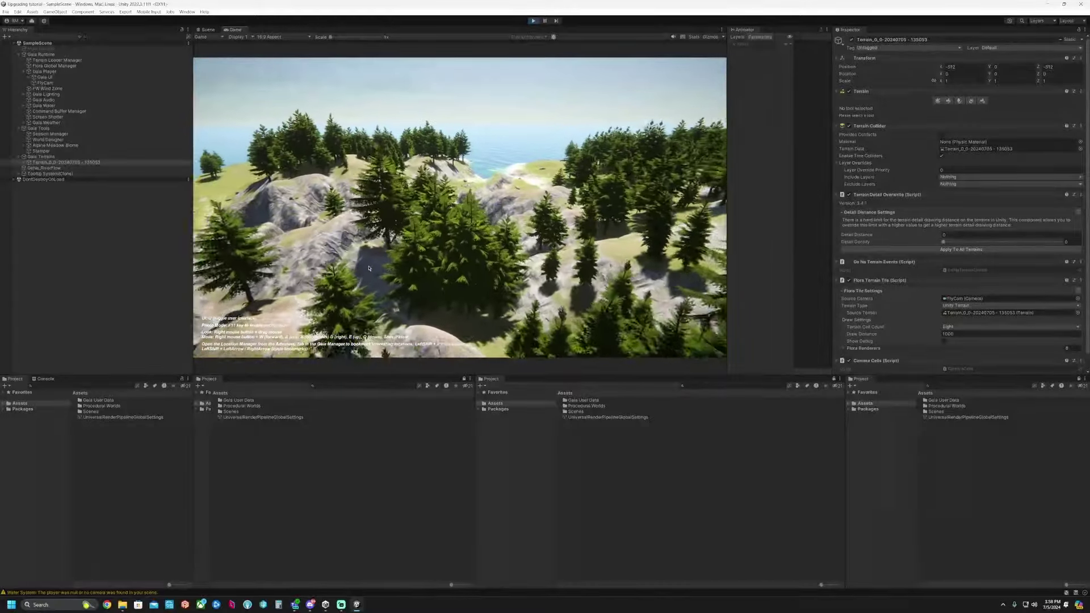
pyautogui.moveTo(366, 270)
pyautogui.mouseDown(button='right')
pyautogui.moveTo(474, 266)
pyautogui.moveTo(361, 265)
pyautogui.mouseUp(button='right')
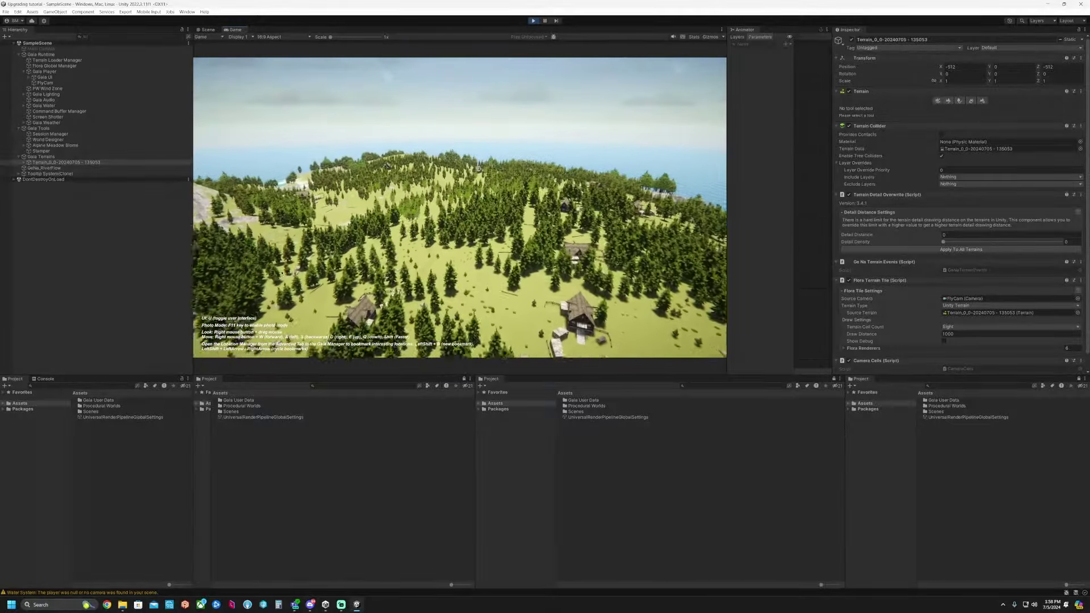
pyautogui.moveTo(283, 274); pyautogui.dragTo(434, 212, button='right')
pyautogui.press('w')
pyautogui.click(534, 21)
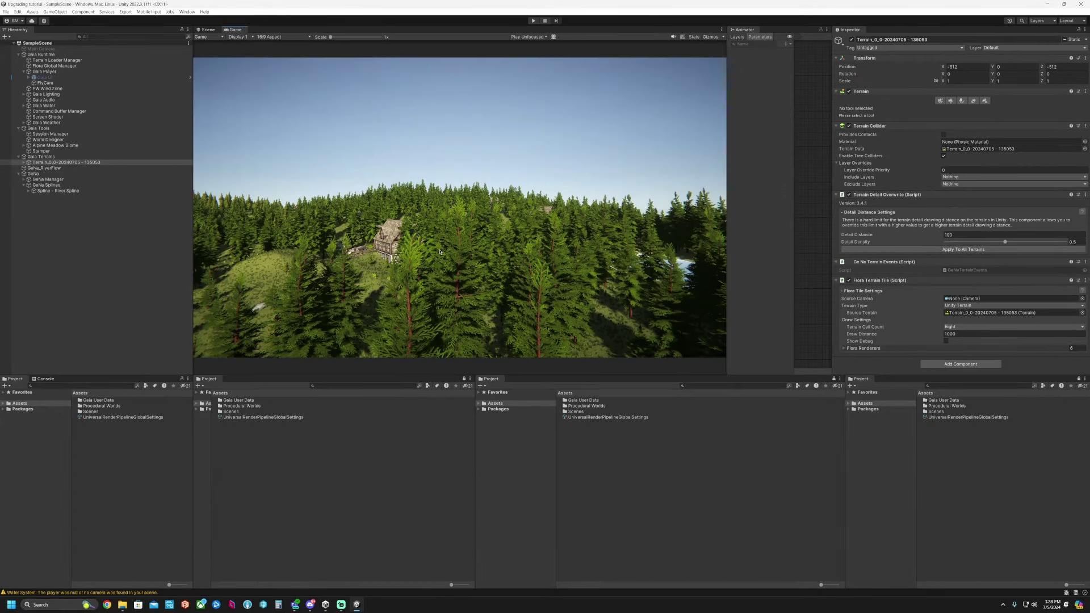
# Back in the Scene view at the river mouth, create a new water profile for Gaia Water from Deep Blue Ocean.
pyautogui.click(205, 29)
pyautogui.moveTo(386, 227); pyautogui.dragTo(503, 201, button='right')
pyautogui.click(134, 248)
pyautogui.moveTo(423, 264); pyautogui.dragTo(506, 281, button='right')
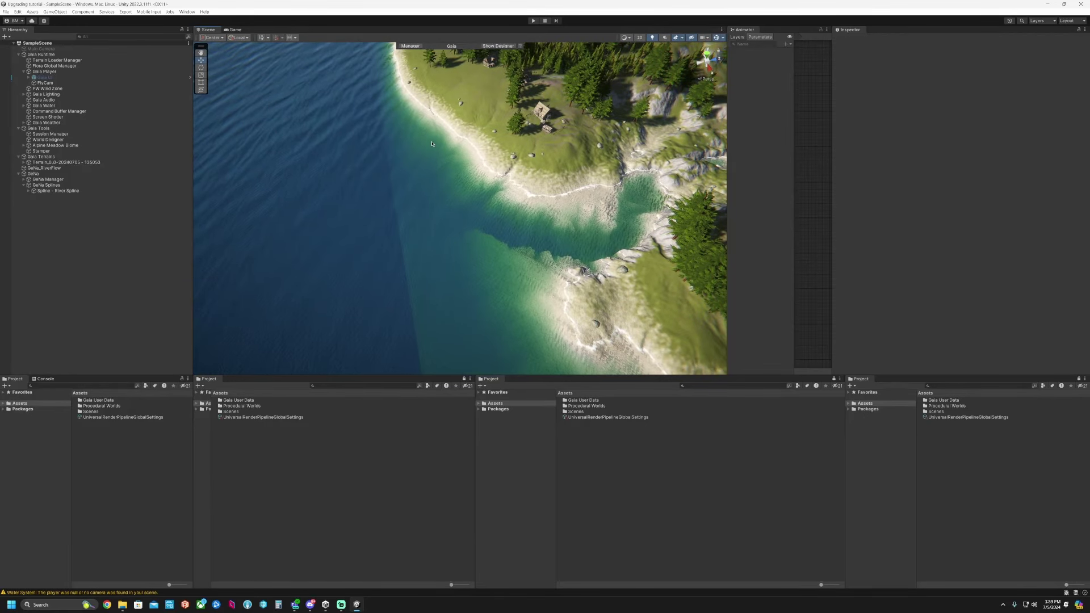
pyautogui.click(43, 105)
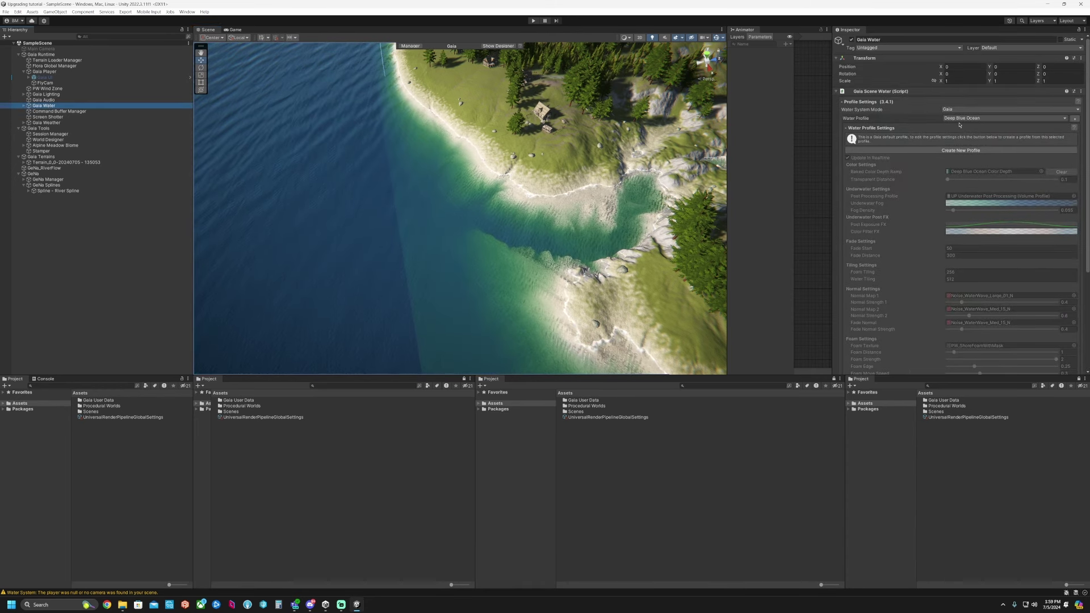
pyautogui.click(960, 150)
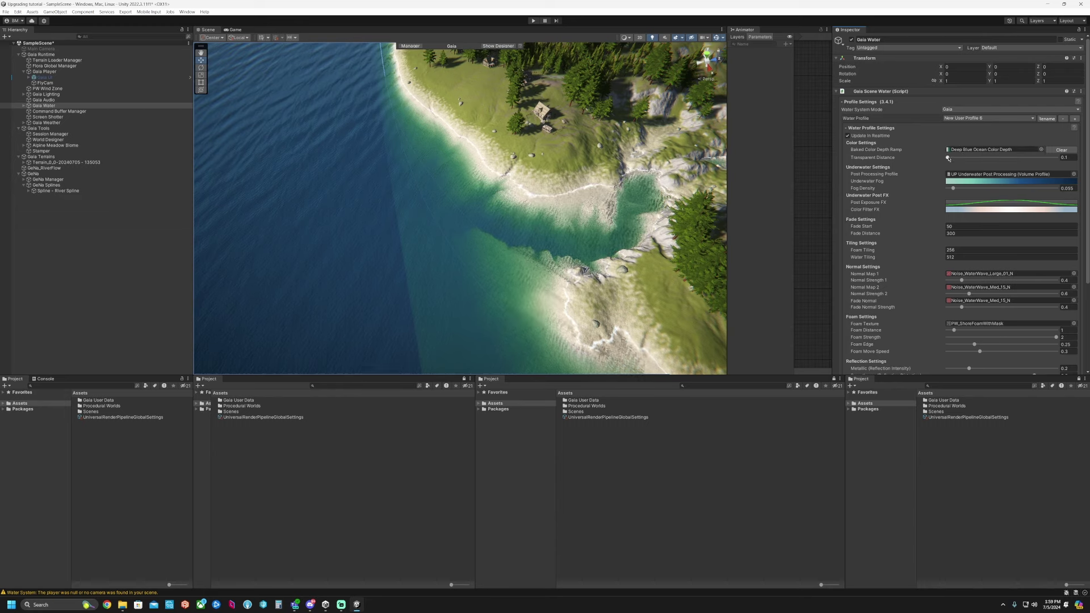
# Set the new water profile's Transparent Distance to 0.7 and check the colour along the shoreline.
pyautogui.moveTo(948, 159); pyautogui.dragTo(949, 159)
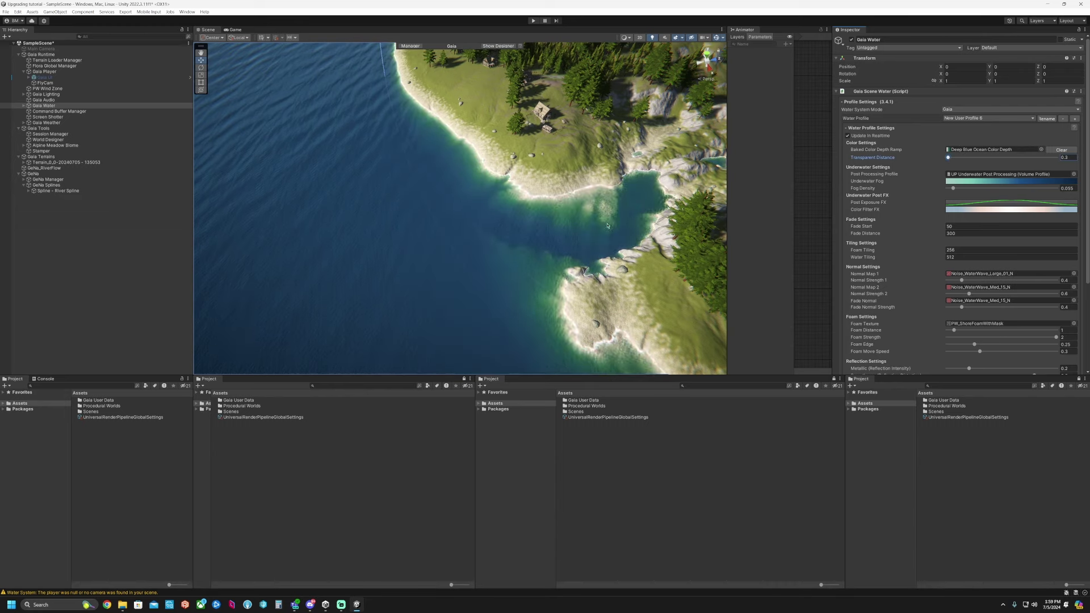
pyautogui.moveTo(586, 230); pyautogui.dragTo(618, 215, button='right')
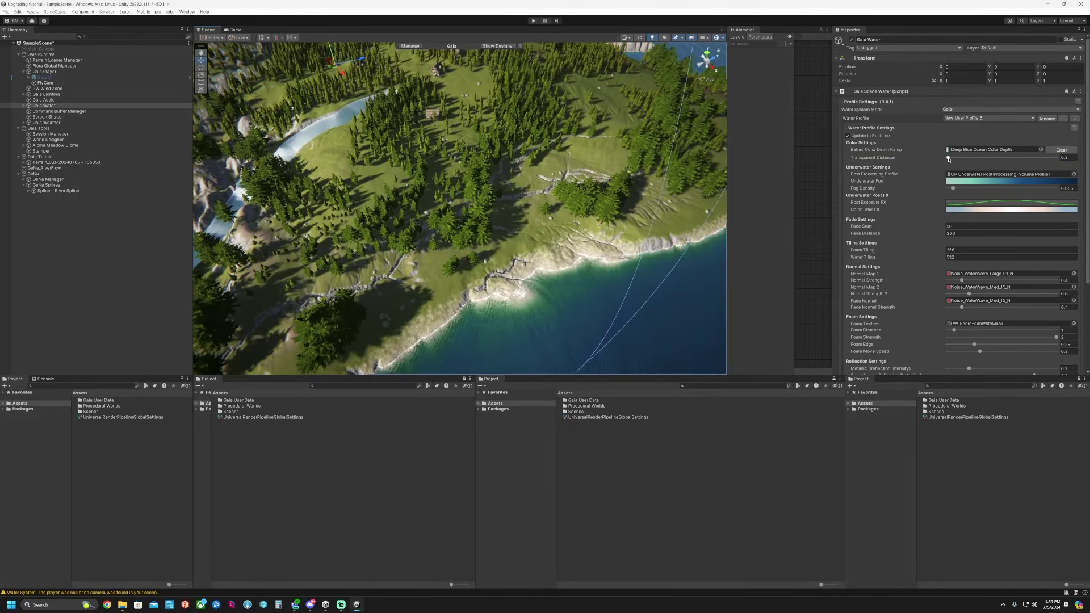
pyautogui.moveTo(949, 159); pyautogui.dragTo(951, 159)
pyautogui.moveTo(628, 251); pyautogui.dragTo(684, 239, button='right')
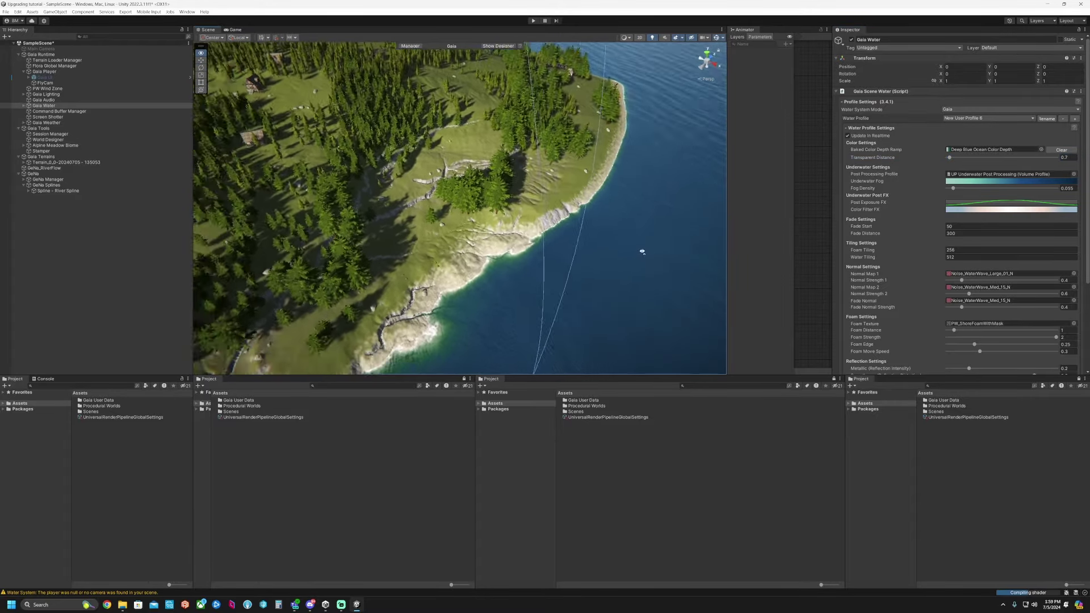
pyautogui.moveTo(629, 256); pyautogui.dragTo(555, 229, button='right')
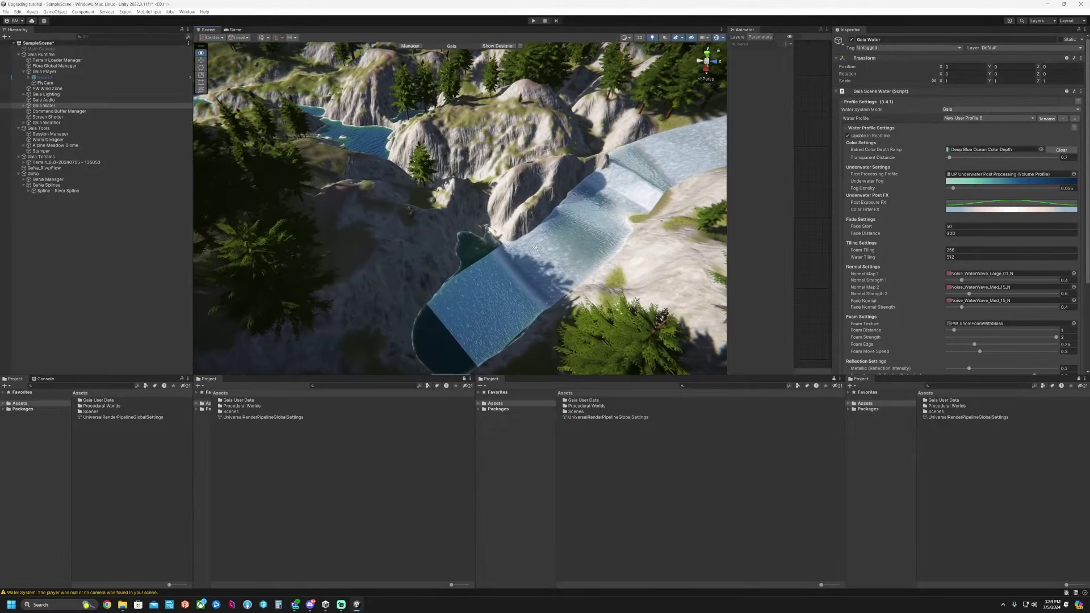
# Select the River Spline and examine the river's end and its course upstream.
pyautogui.moveTo(538, 251); pyautogui.dragTo(357, 287, button='right')
pyautogui.click(57, 190)
pyautogui.moveTo(420, 235); pyautogui.dragTo(436, 233, button='right')
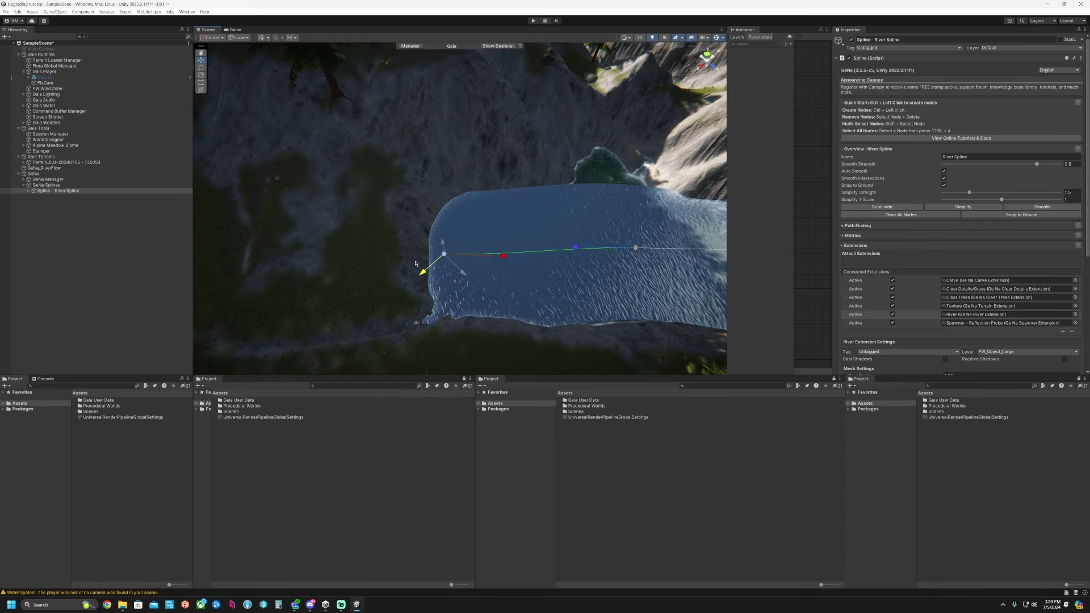
pyautogui.moveTo(428, 282); pyautogui.dragTo(550, 234, button='right')
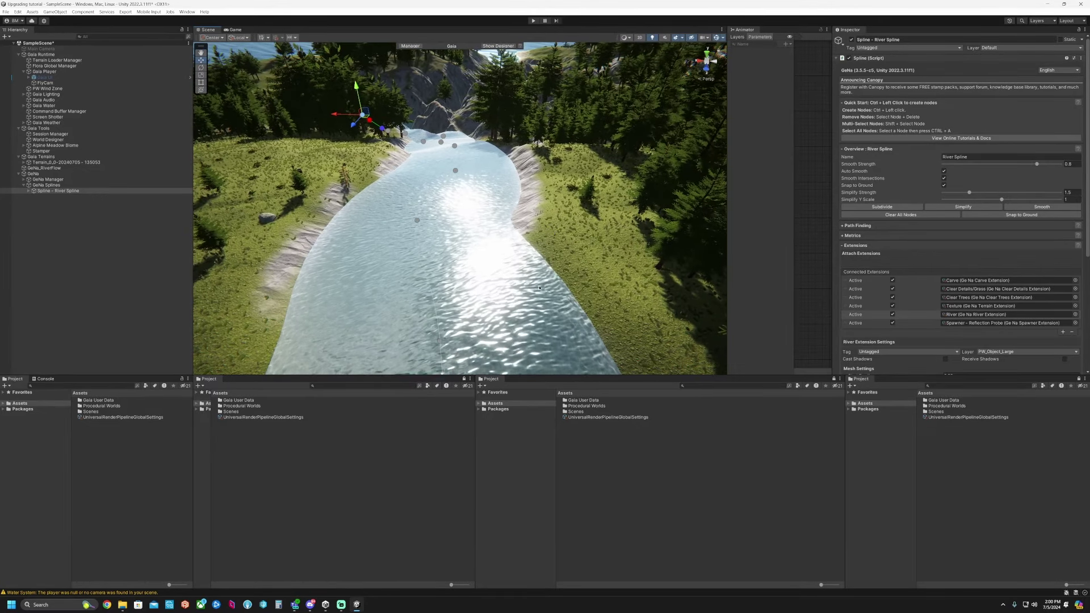
# Try to select the rock beside the river directly in the Scene view.
pyautogui.click(158, 256)
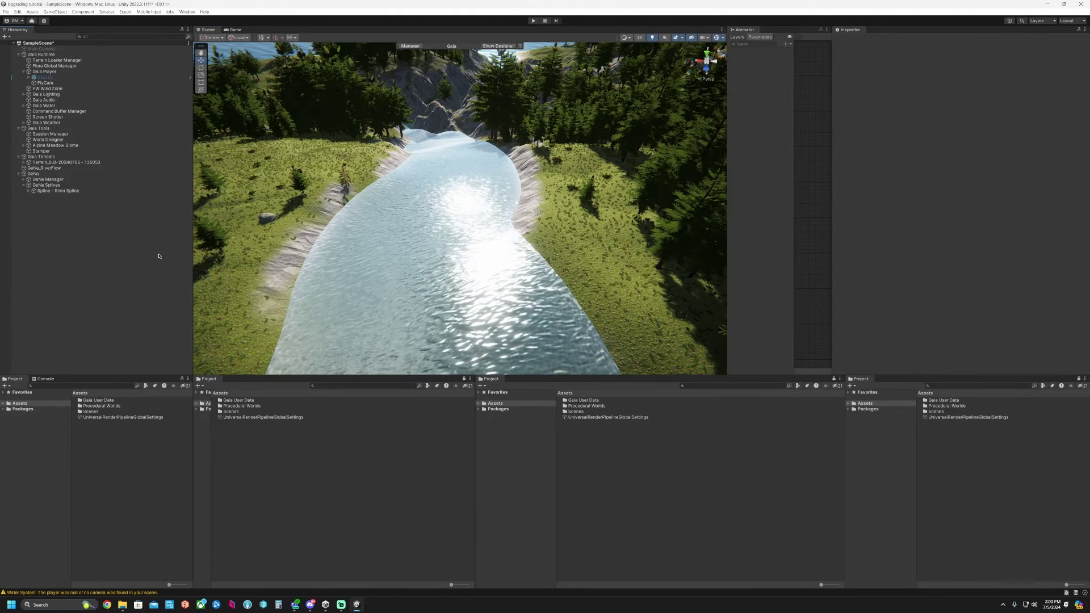
pyautogui.rightClick(119, 252)
pyautogui.click(267, 219)
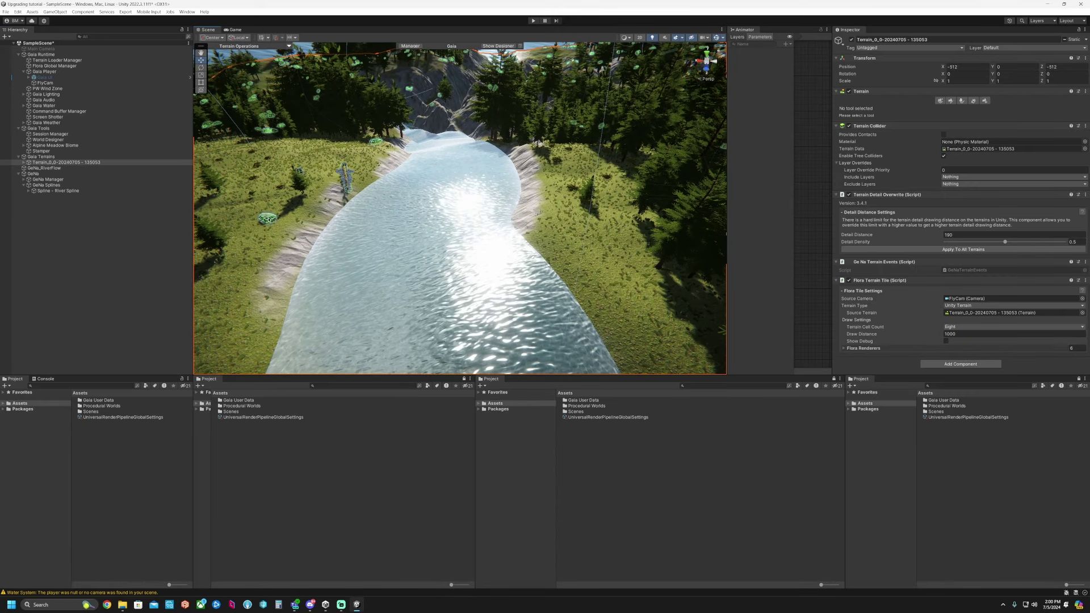
pyautogui.click(266, 221)
pyautogui.click(266, 220)
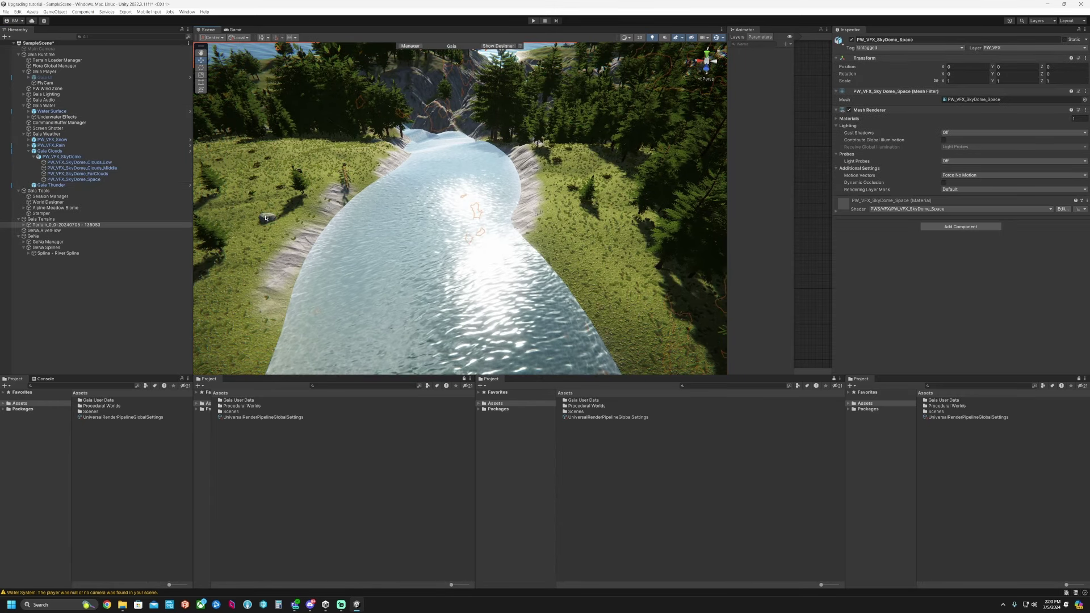
pyautogui.click(267, 218)
pyautogui.click(268, 219)
pyautogui.click(268, 219)
pyautogui.click(267, 219)
# Expand the terrain's Gaia Game Object Spawns and select and frame the first stone under PW_Stone_01.
pyautogui.click(21, 226)
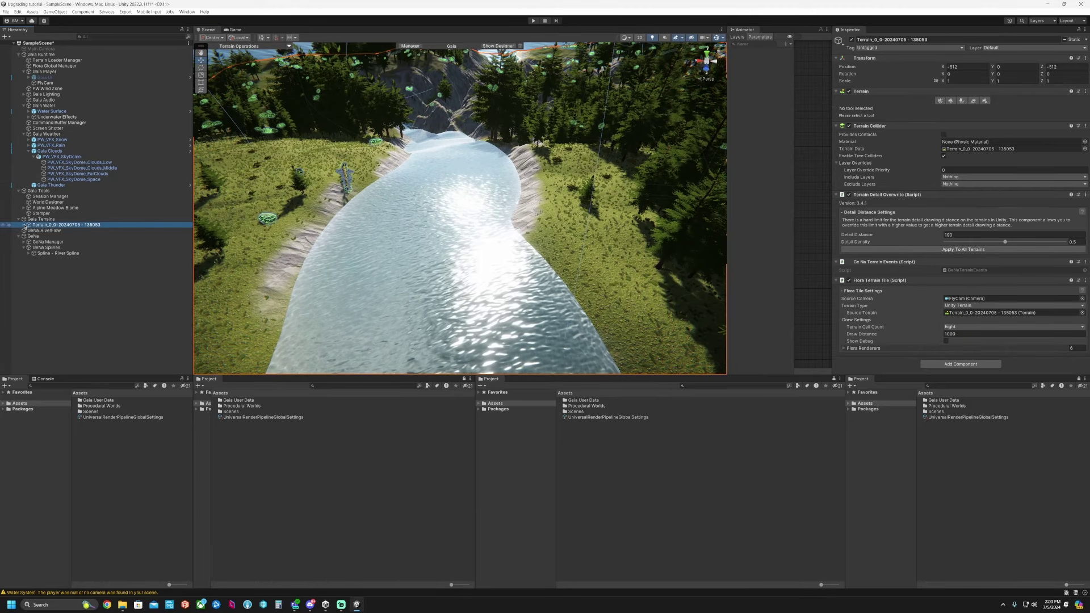
pyautogui.click(24, 225)
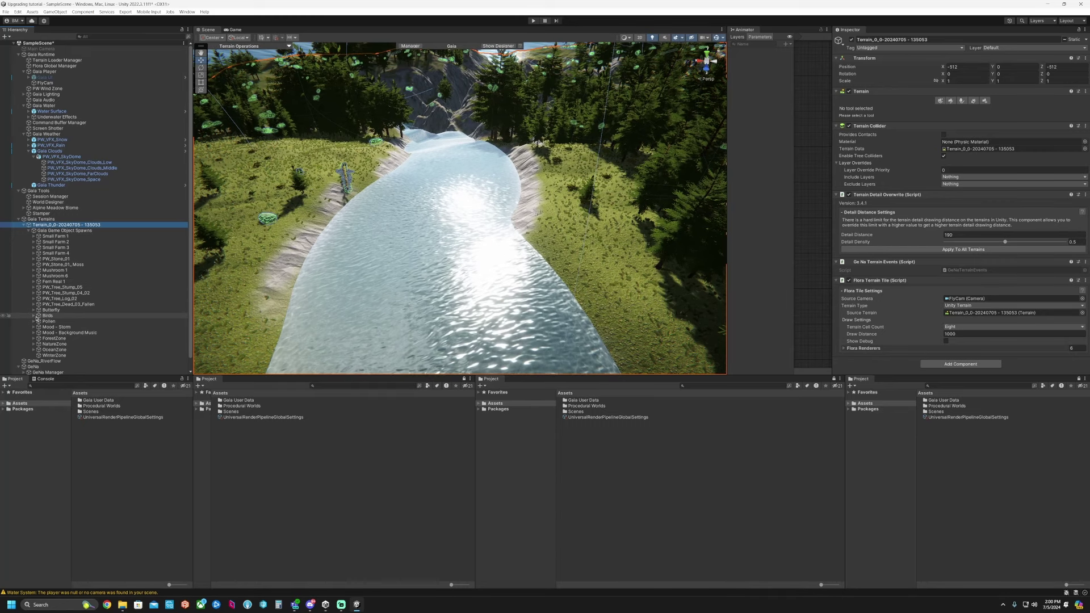
pyautogui.click(34, 259)
pyautogui.click(62, 265)
pyautogui.press('f')
pyautogui.moveTo(585, 194); pyautogui.dragTo(549, 217, button='right')
pyautogui.press('s')
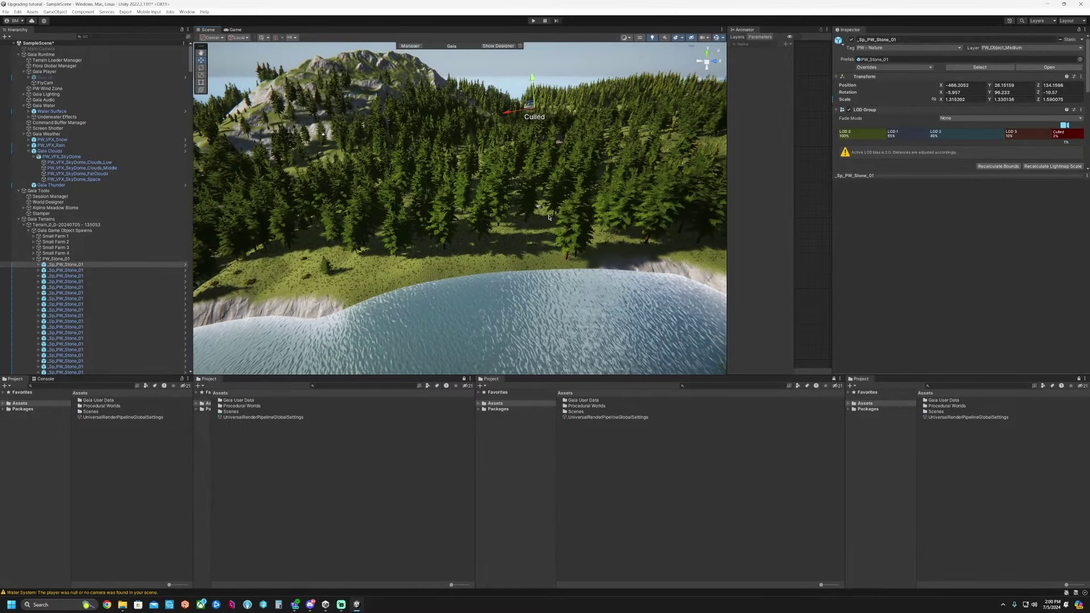
# Duplicate the selected PW_Stone_01 stone and move the copy toward the river.
pyautogui.hotkey('ctrl', 'd')
pyautogui.keyDown('ctrl'); pyautogui.keyDown('shift'); pyautogui.moveTo(532, 107); pyautogui.dragTo(357, 298); pyautogui.keyUp('shift'); pyautogui.keyUp('ctrl')
pyautogui.moveTo(493, 272); pyautogui.dragTo(534, 239, button='right')
pyautogui.press('w')
pyautogui.press('s')
# Scale the duplicated stone up to about 3.33 × 3.37 × 3.81 and seat it at the river's grassy edge.
pyautogui.press('r')
pyautogui.moveTo(446, 218); pyautogui.dragTo(497, 208)
pyautogui.press('w')
pyautogui.moveTo(439, 236); pyautogui.dragTo(431, 251)
pyautogui.moveTo(434, 212); pyautogui.dragTo(439, 228)
pyautogui.moveTo(448, 243); pyautogui.dragTo(415, 233, button='right')
pyautogui.press('d')
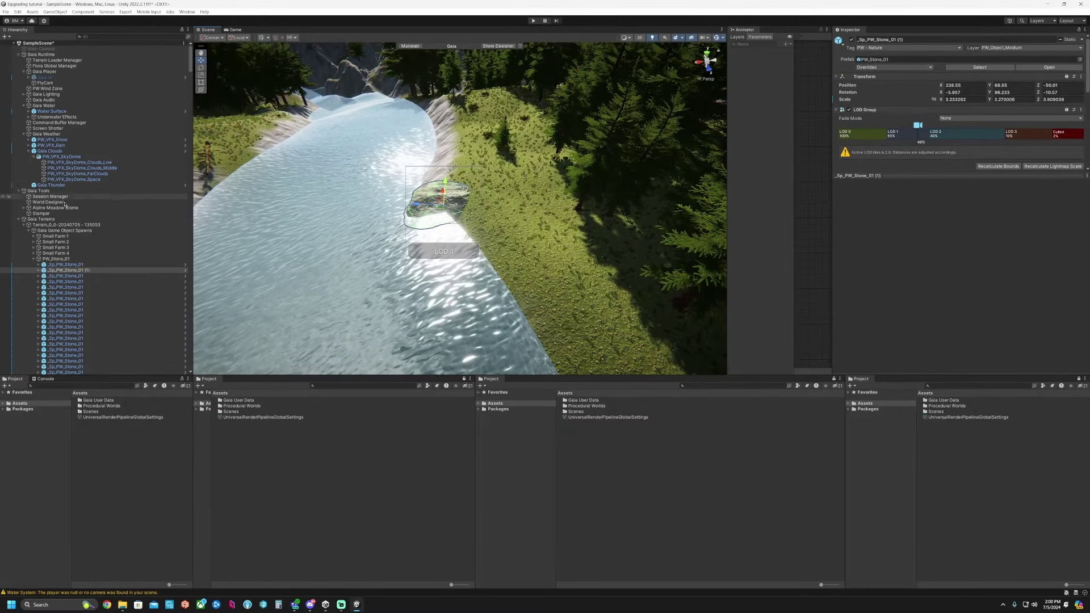
# Add a Spawner extension to the River Spline's connected extensions.
pyautogui.click(23, 224)
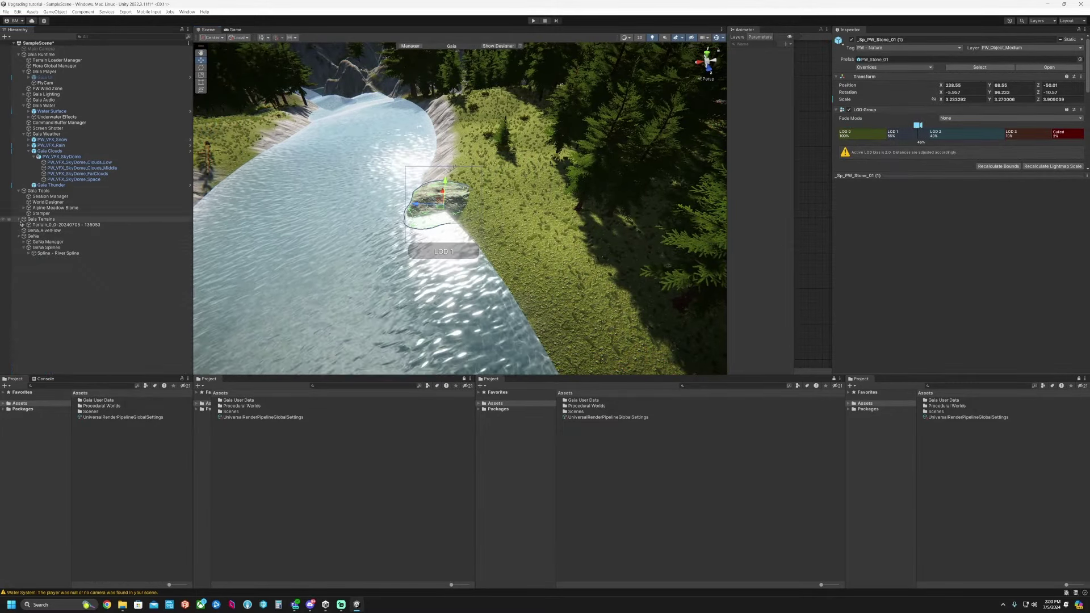
pyautogui.doubleClick(56, 253)
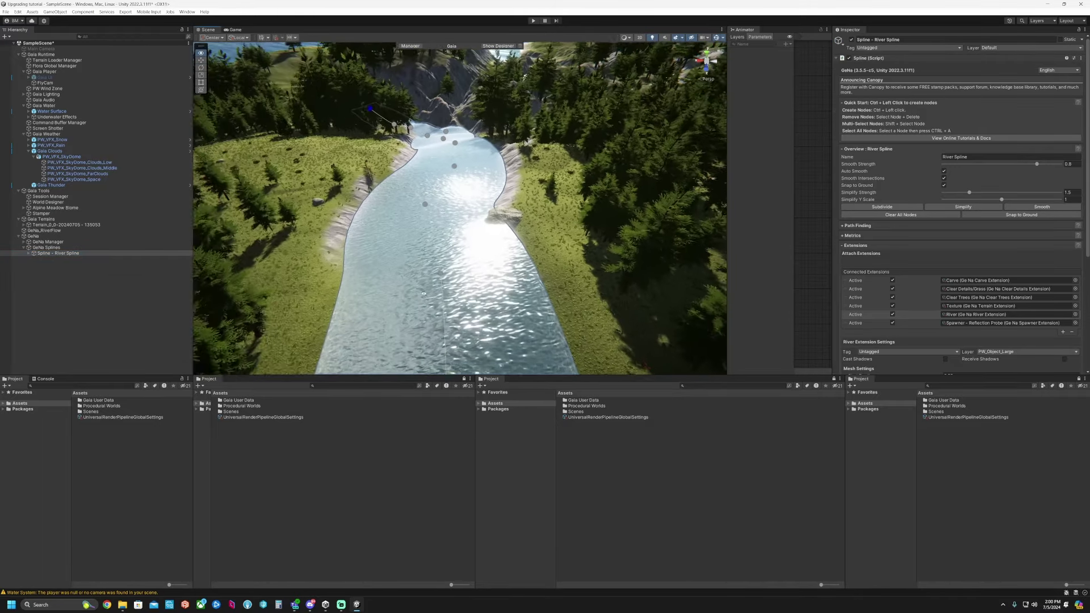
pyautogui.click(927, 323)
pyautogui.scroll(-3, 994, 284)
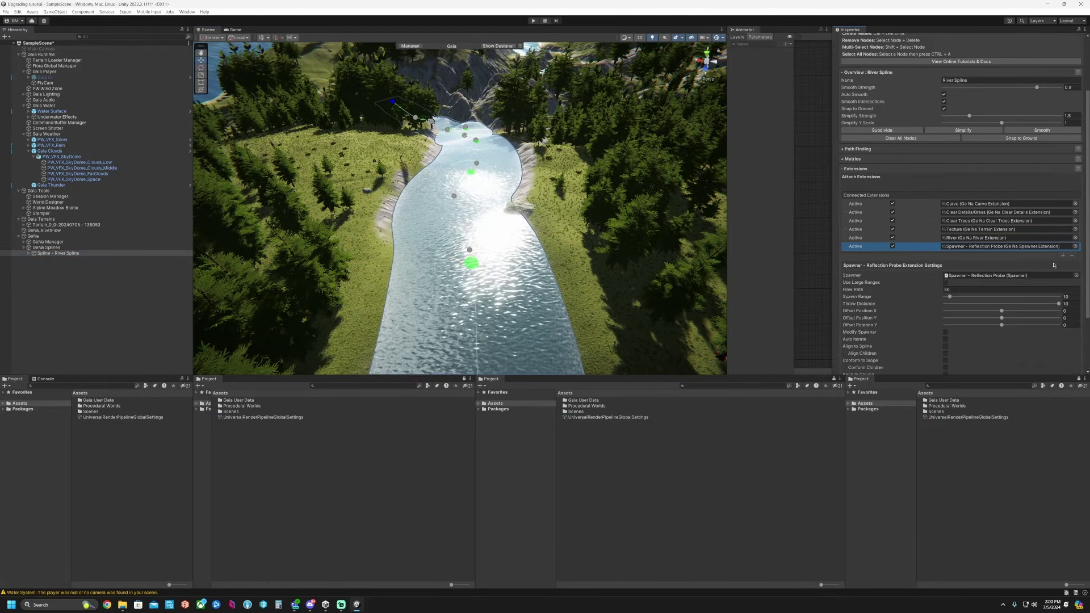
pyautogui.click(1061, 256)
pyautogui.click(1075, 330)
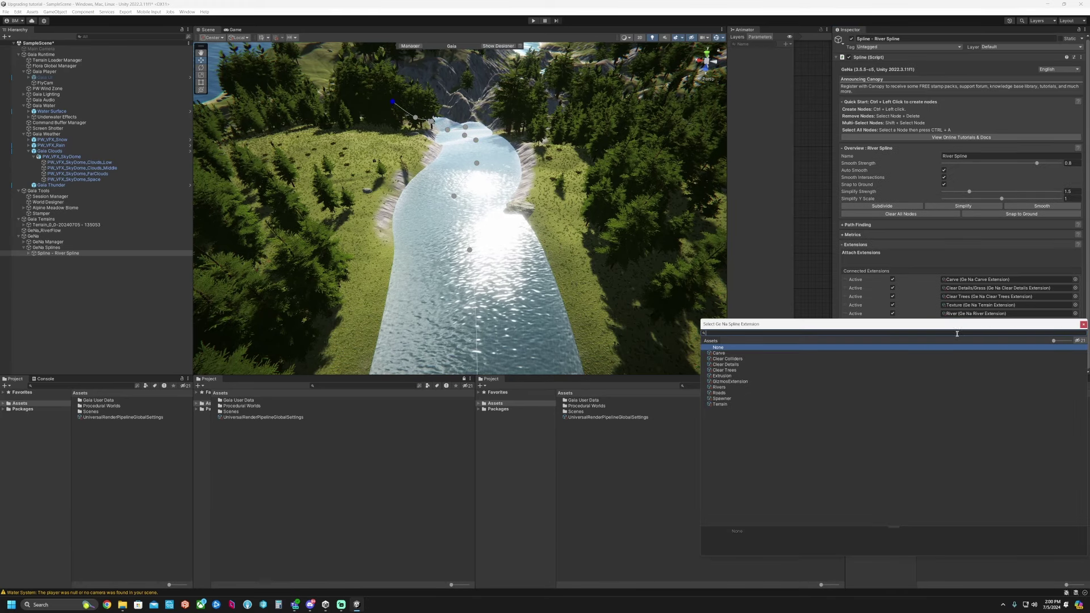
pyautogui.click(722, 399)
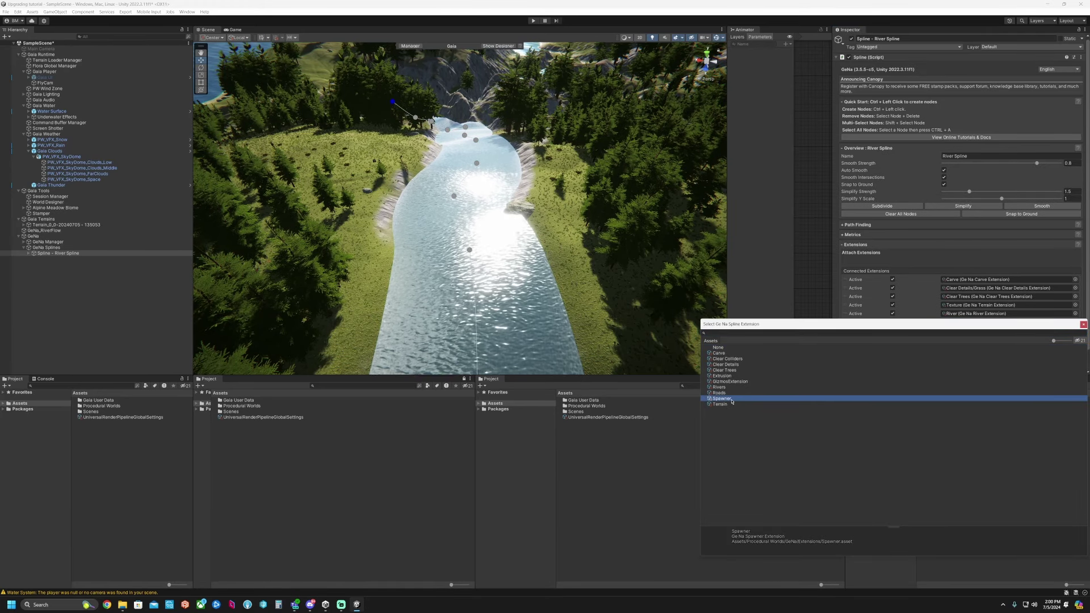
pyautogui.doubleClick(732, 399)
pyautogui.scroll(-1, 957, 307)
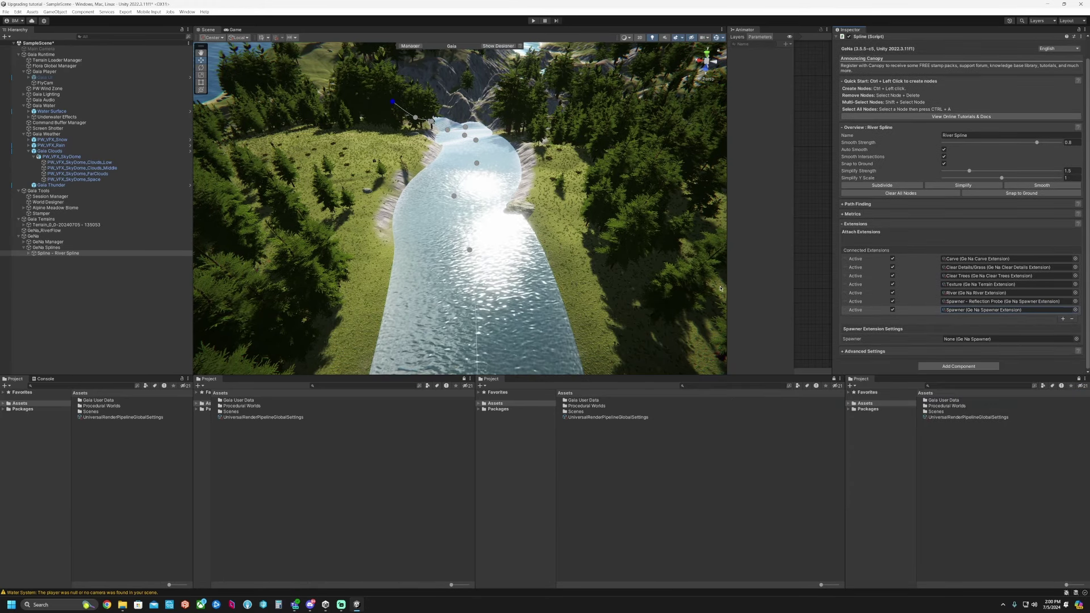
# Add a GeNa spawner named Rock Spawner and assign DefaultPalette as its palette.
pyautogui.click(104, 286)
pyautogui.rightClick(64, 305)
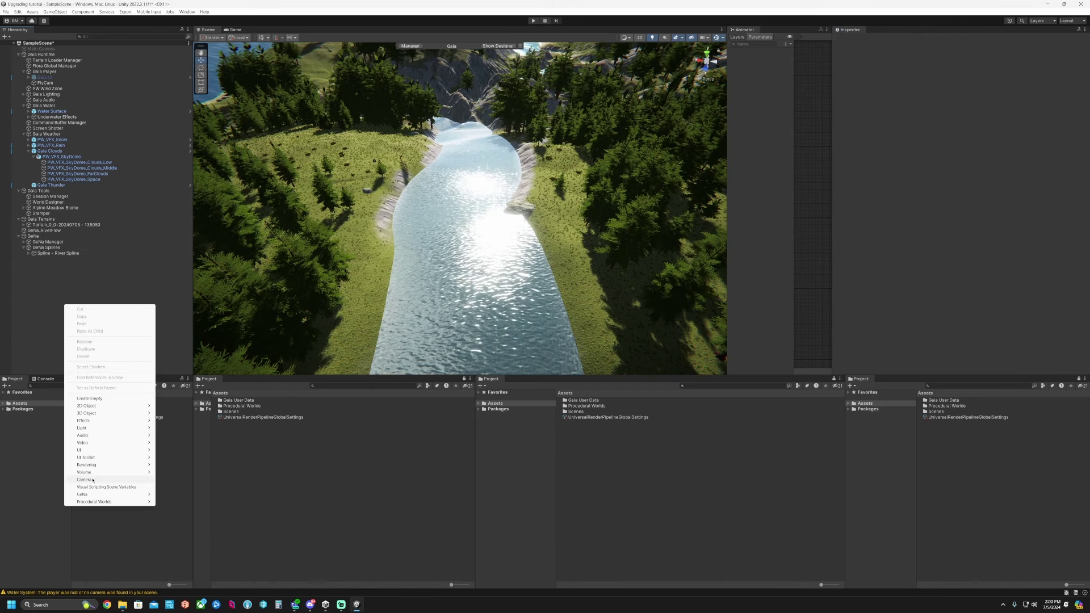
pyautogui.moveTo(88, 496)
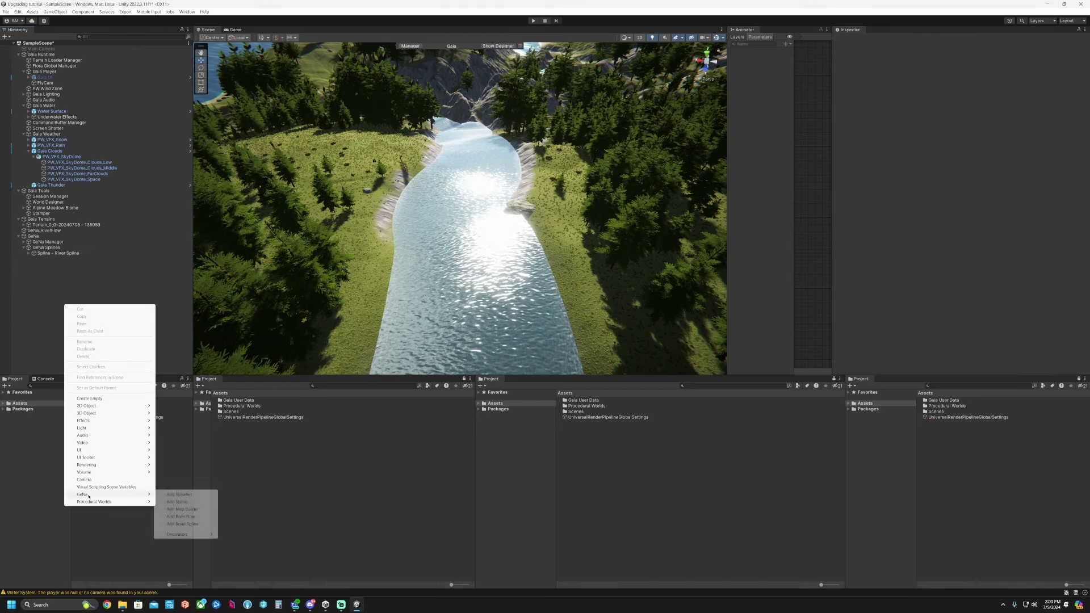
pyautogui.click(196, 494)
pyautogui.write('Rock Spawner')
pyautogui.press('Return')
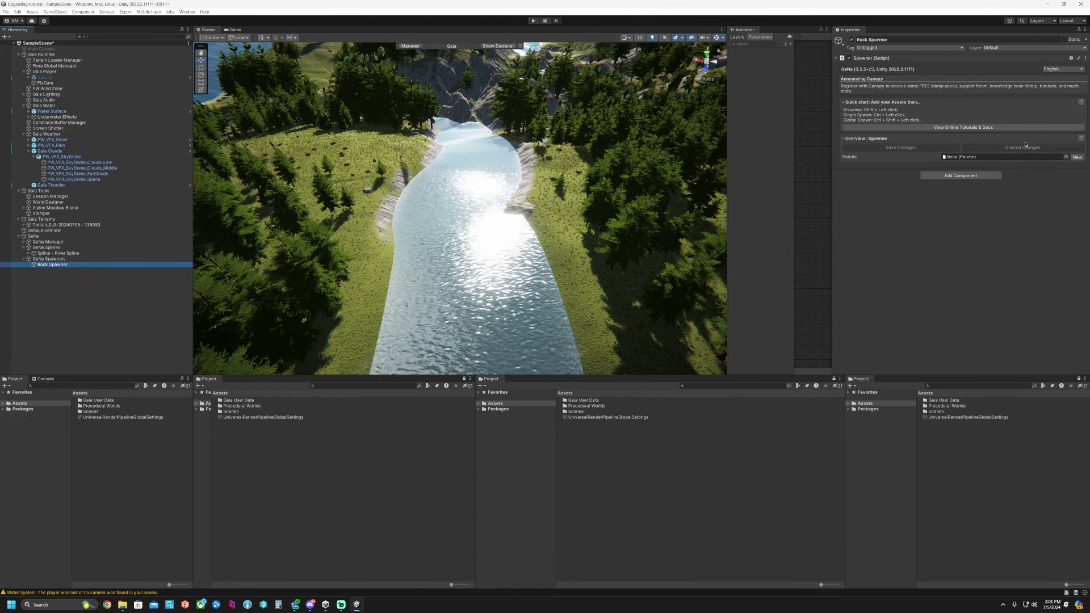
pyautogui.click(1065, 156)
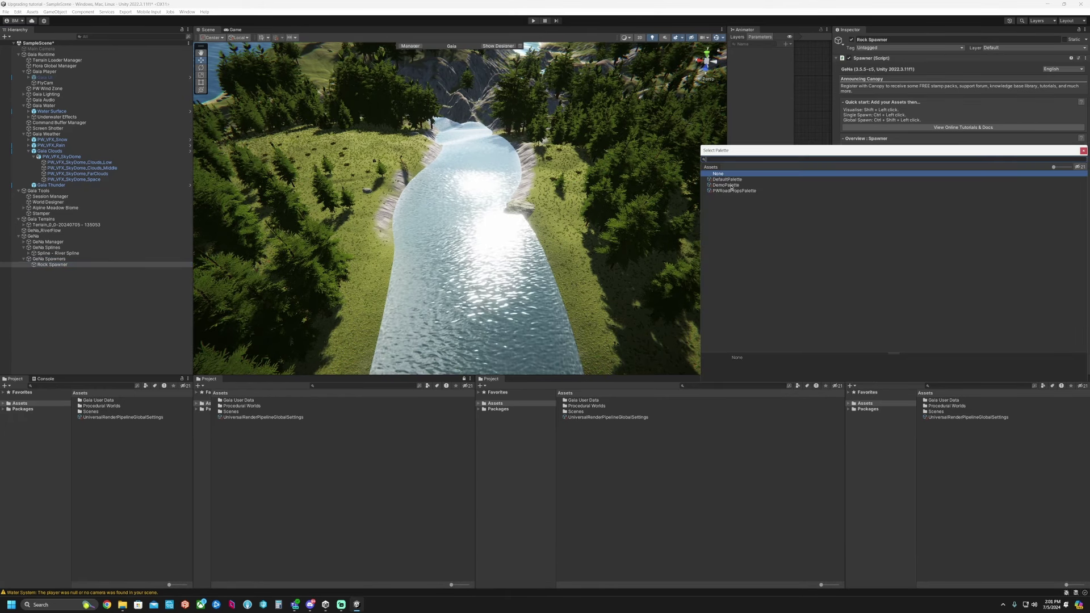
pyautogui.doubleClick(727, 180)
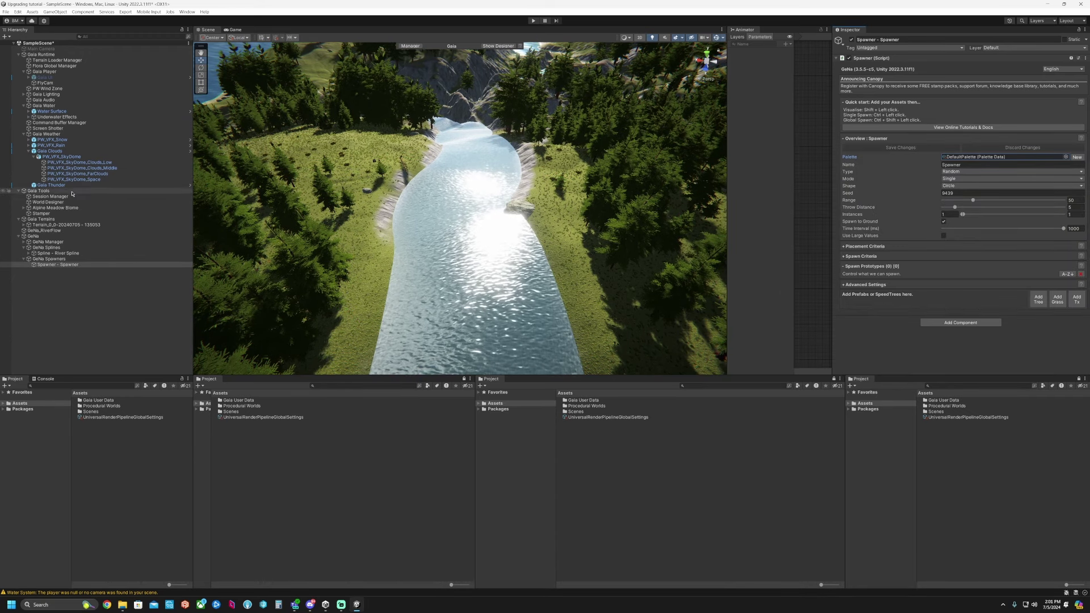
# Locate the riverside stone's source prefab and add PW_Stone_01 as a spawn prototype of the GeNa spawner.
pyautogui.click(82, 304)
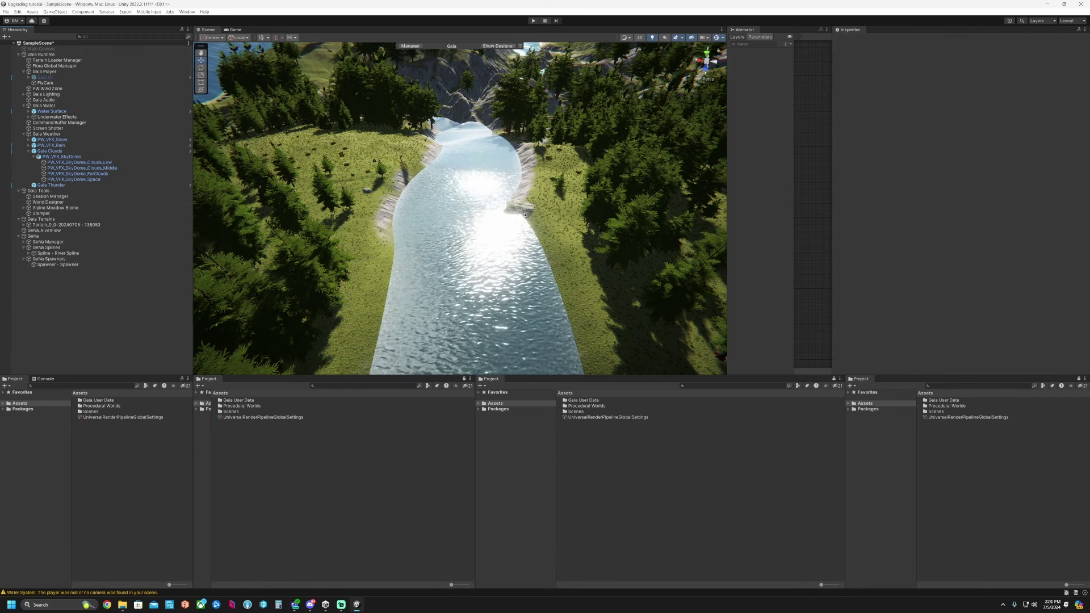
pyautogui.click(524, 215)
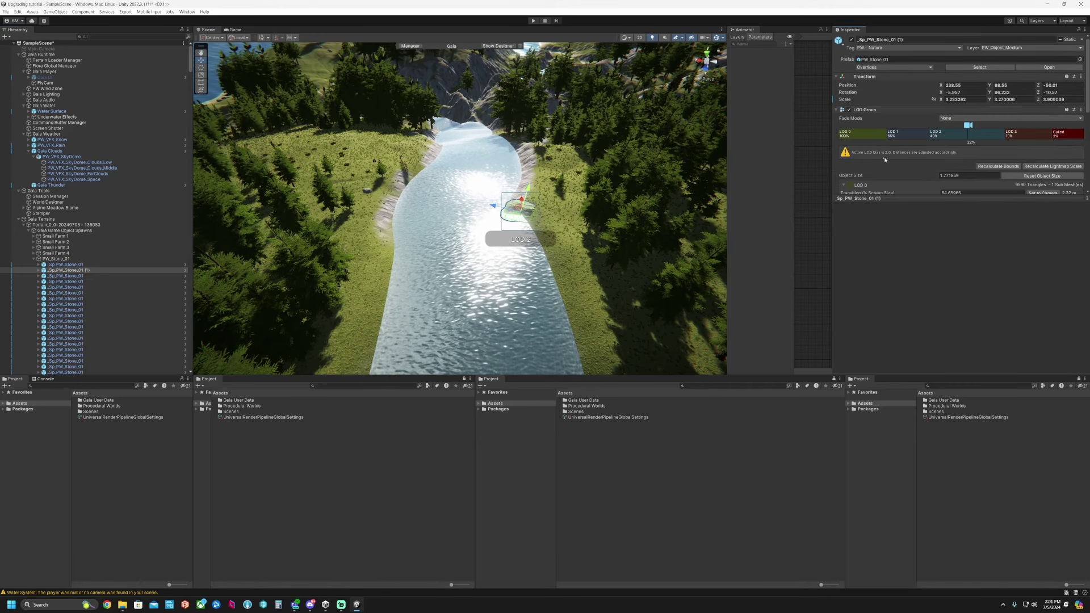
pyautogui.click(874, 59)
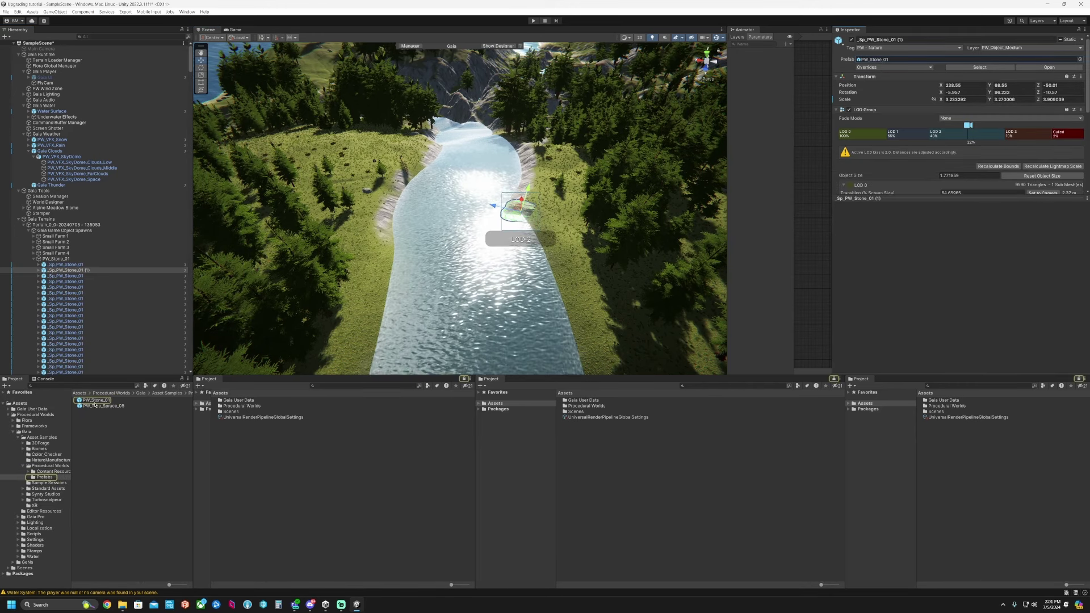
pyautogui.click(18, 219)
pyautogui.click(62, 259)
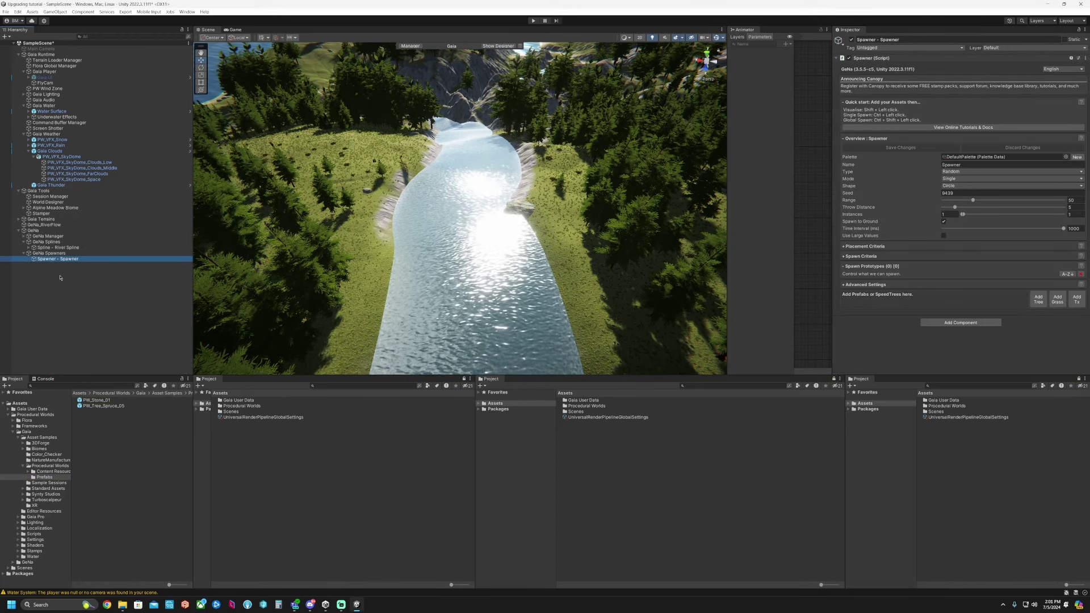
pyautogui.moveTo(105, 402); pyautogui.dragTo(893, 303)
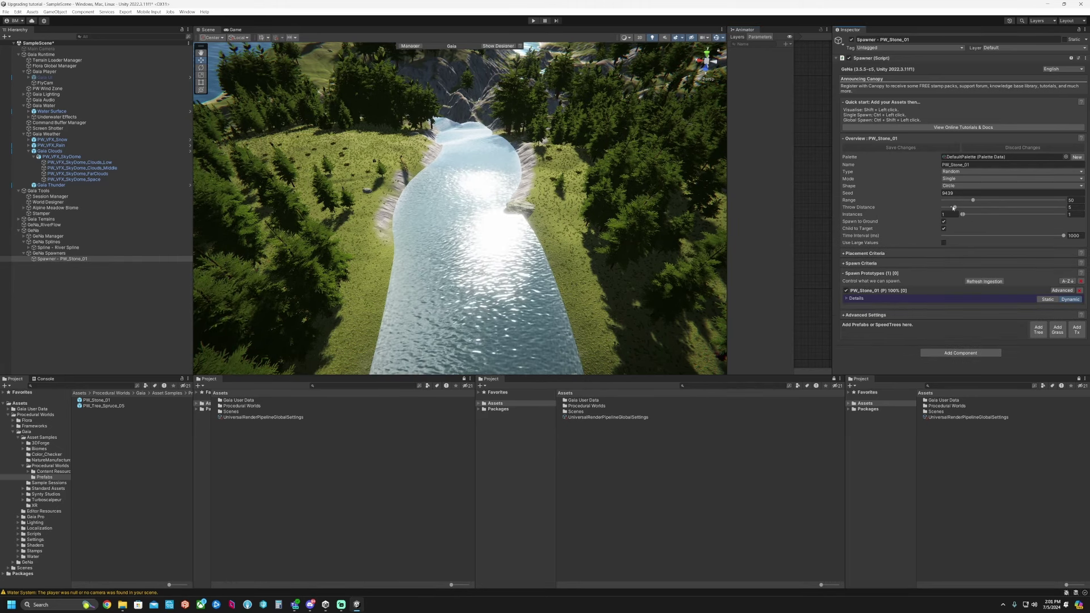
# Set the PW_Stone_01 spawner's throw distance to 0 and expand its Placement Criteria and Spawn Criteria.
pyautogui.moveTo(954, 208); pyautogui.dragTo(926, 211)
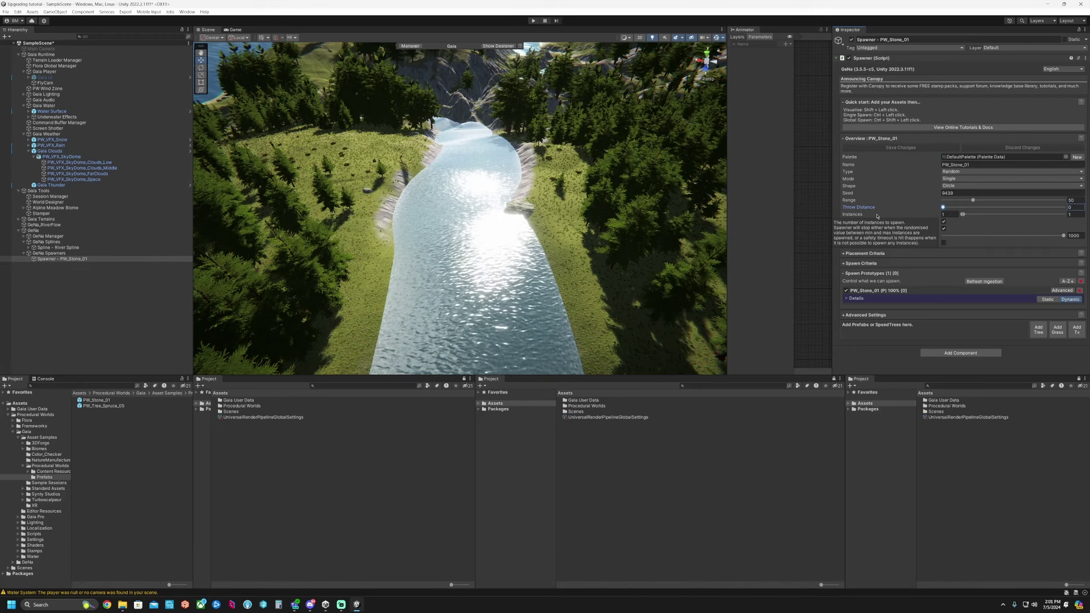
pyautogui.click(856, 253)
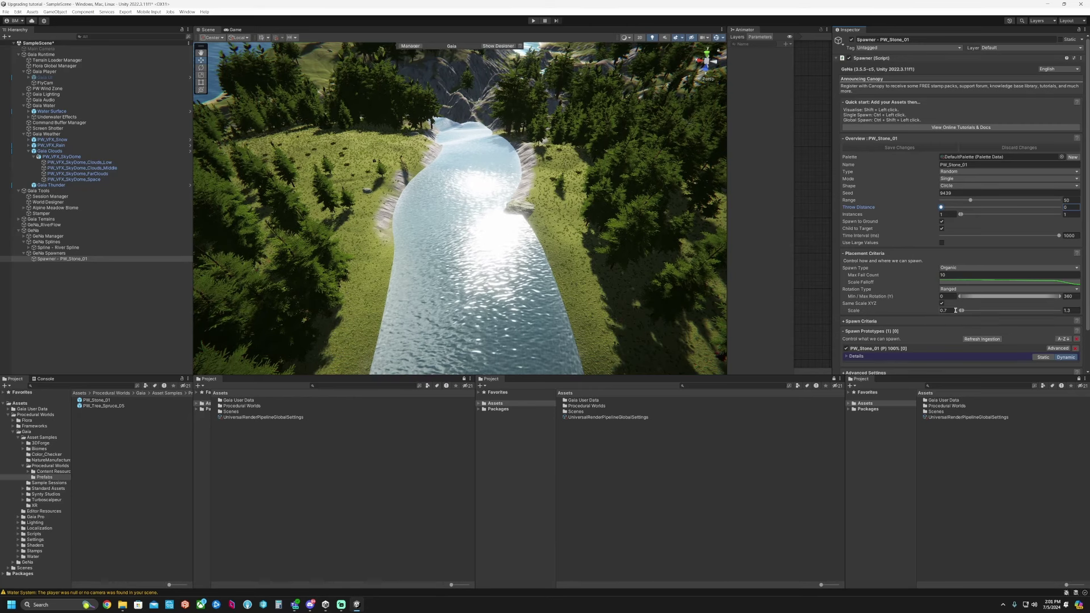
pyautogui.click(859, 322)
pyautogui.scroll(-4, 874, 320)
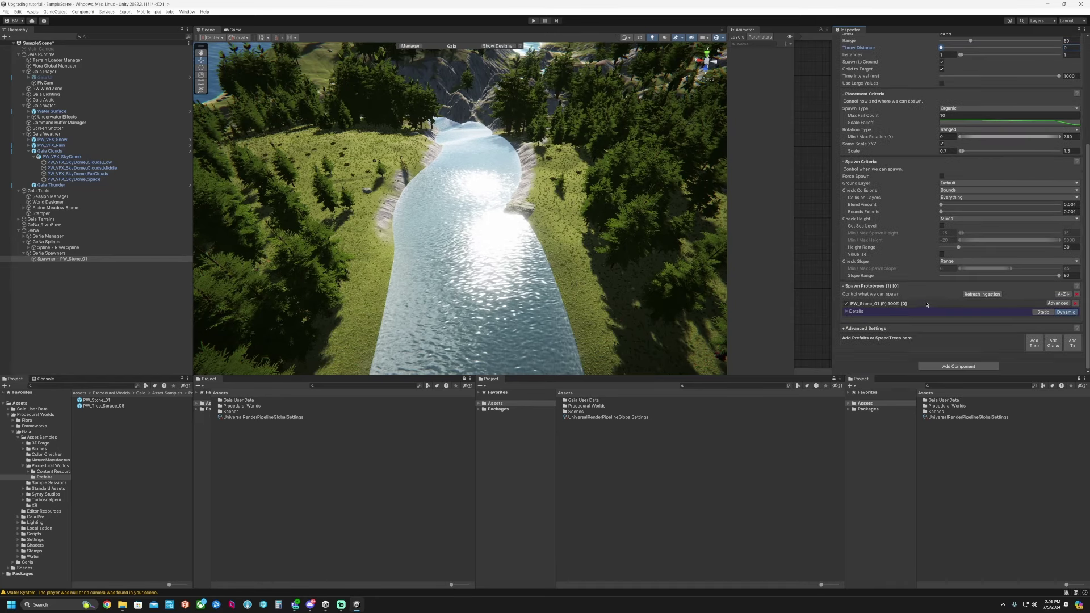
# Assign the PW_Stone_01 spawner to the River Spline's empty Spawner extension.
pyautogui.click(93, 308)
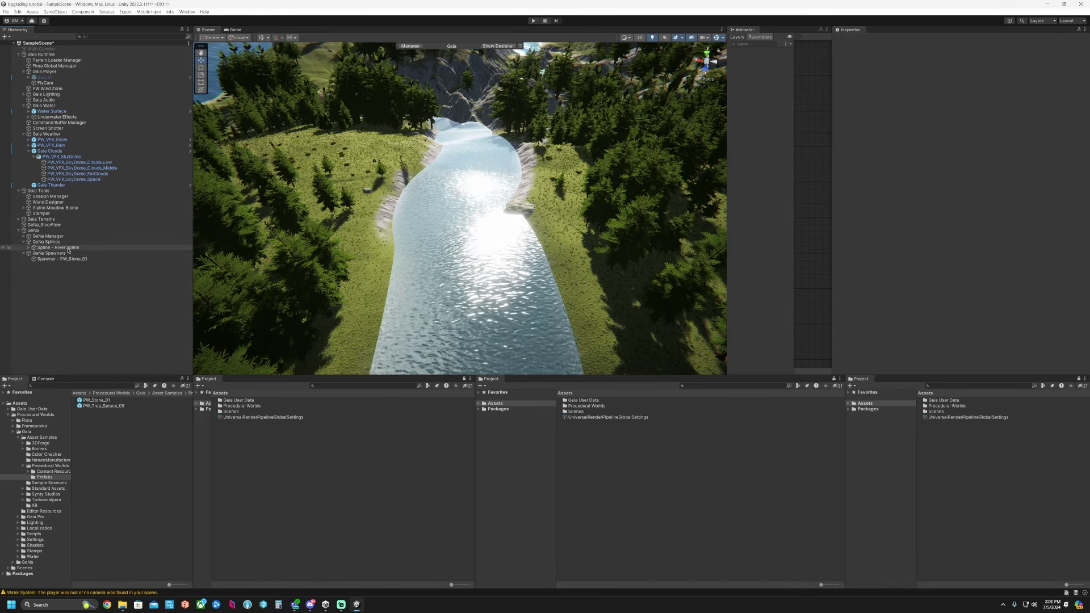
pyautogui.click(102, 247)
pyautogui.keyDown('alt'); pyautogui.moveTo(582, 245); pyautogui.dragTo(738, 273); pyautogui.keyUp('alt')
pyautogui.scroll(-1, 916, 292)
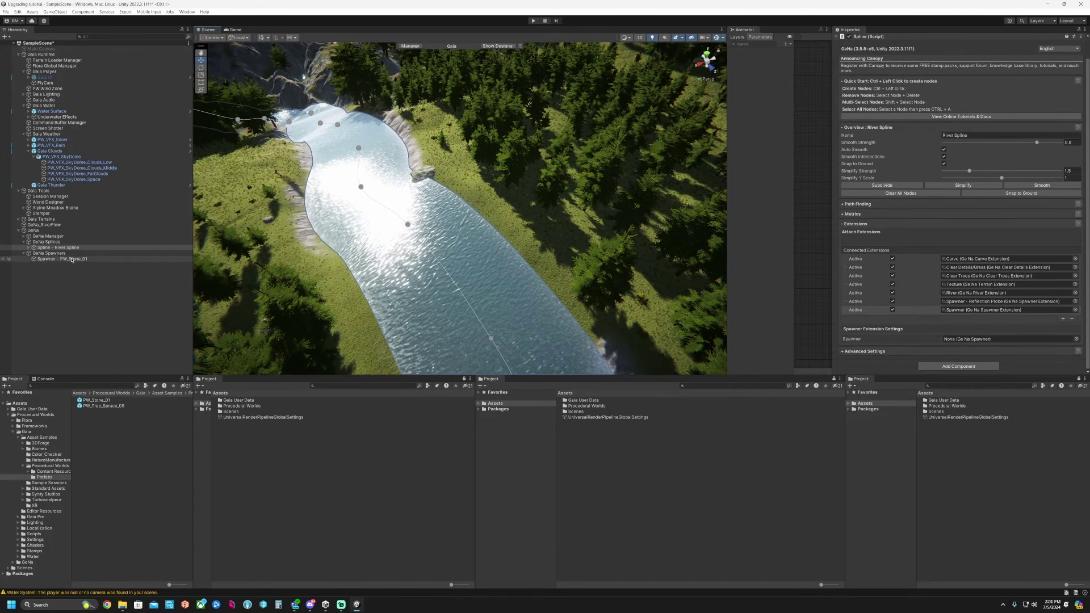
pyautogui.moveTo(71, 260); pyautogui.dragTo(974, 339)
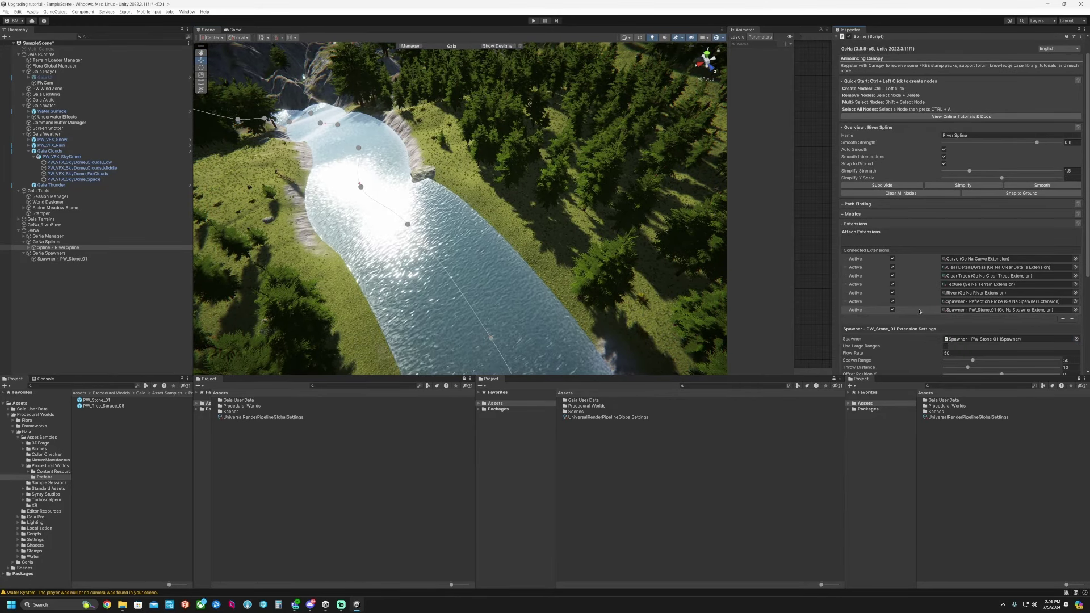
# Set the spawner extension's flow rate to 56.42, throw distance to 0, X offset to about 11.8 and spawn range to about 4.8.
pyautogui.scroll(-5, 924, 337)
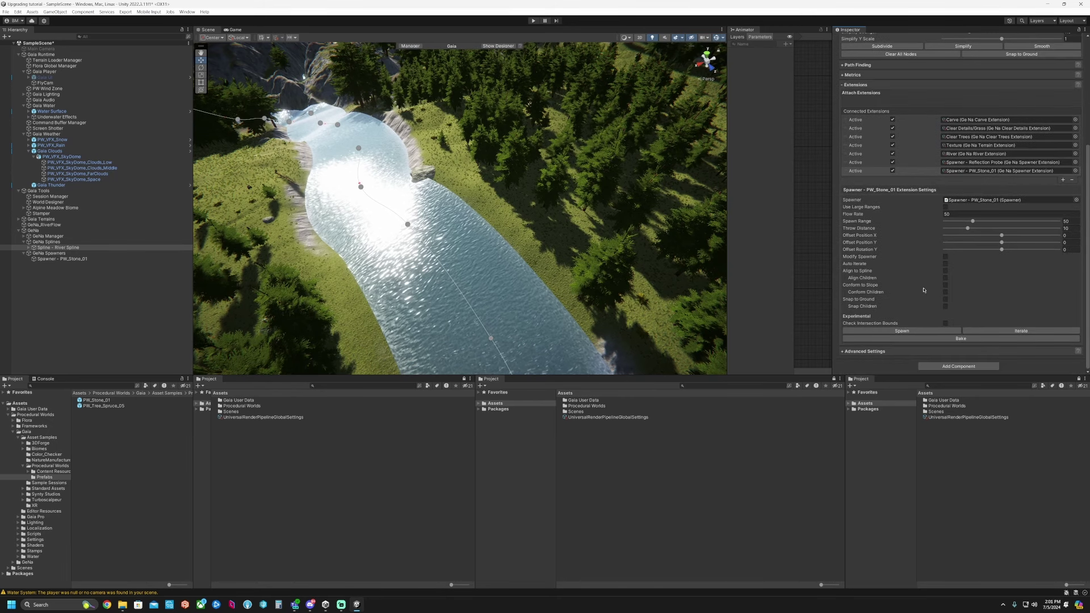
pyautogui.moveTo(870, 214); pyautogui.dragTo(931, 213)
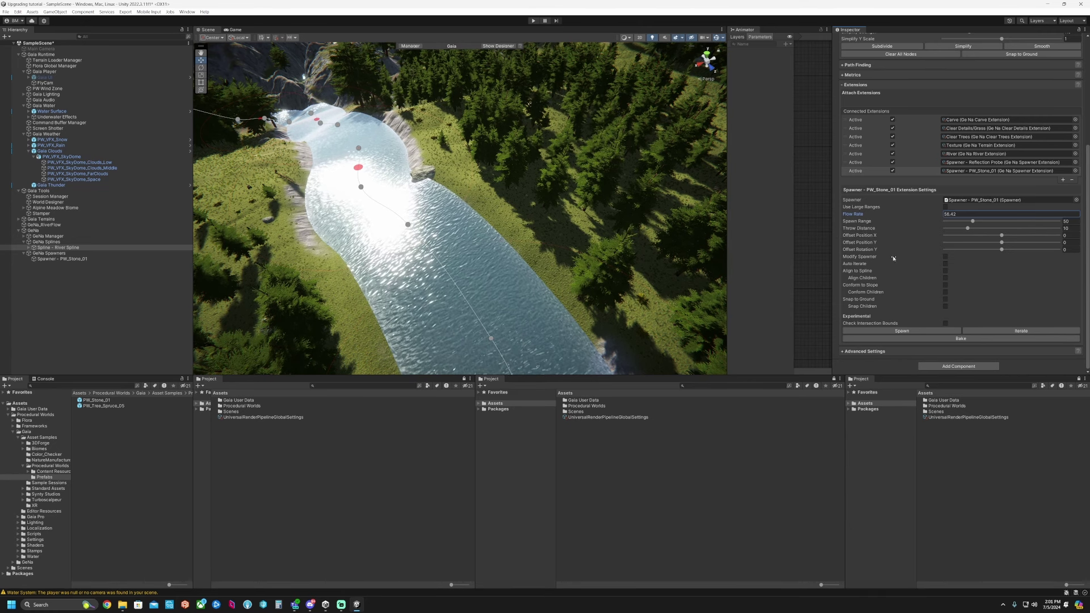
pyautogui.moveTo(969, 230)
pyautogui.mouseDown()
pyautogui.moveTo(873, 235)
pyautogui.moveTo(908, 235)
pyautogui.moveTo(897, 237)
pyautogui.mouseUp()
pyautogui.moveTo(482, 233)
pyautogui.mouseDown(button='right')
pyautogui.moveTo(489, 199)
pyautogui.moveTo(511, 227)
pyautogui.moveTo(618, 256)
pyautogui.mouseUp(button='right')
pyautogui.press('w')
pyautogui.press('s')
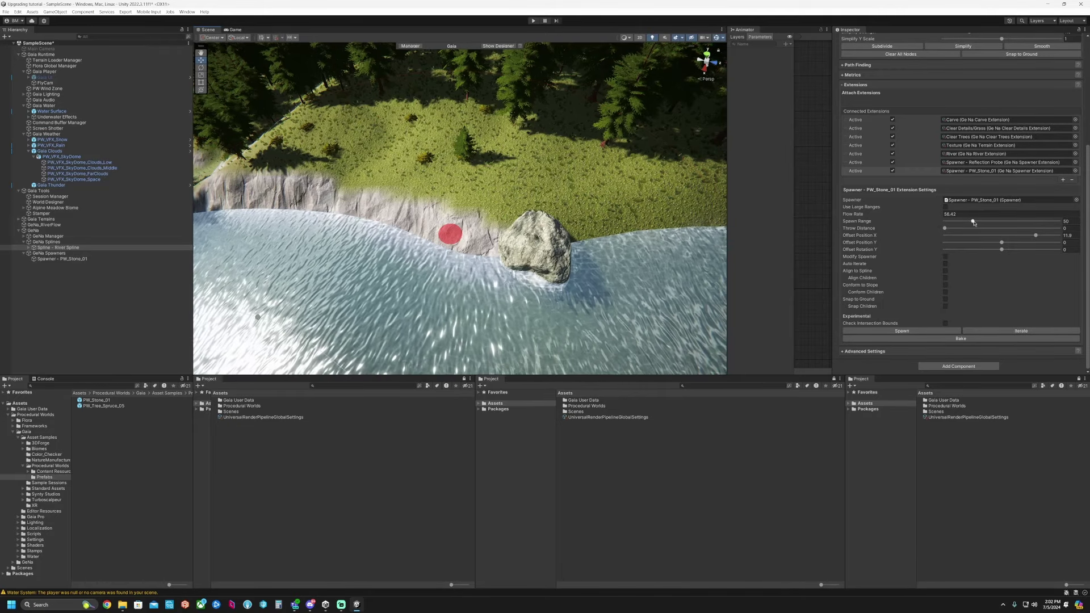
pyautogui.moveTo(974, 223); pyautogui.dragTo(946, 222)
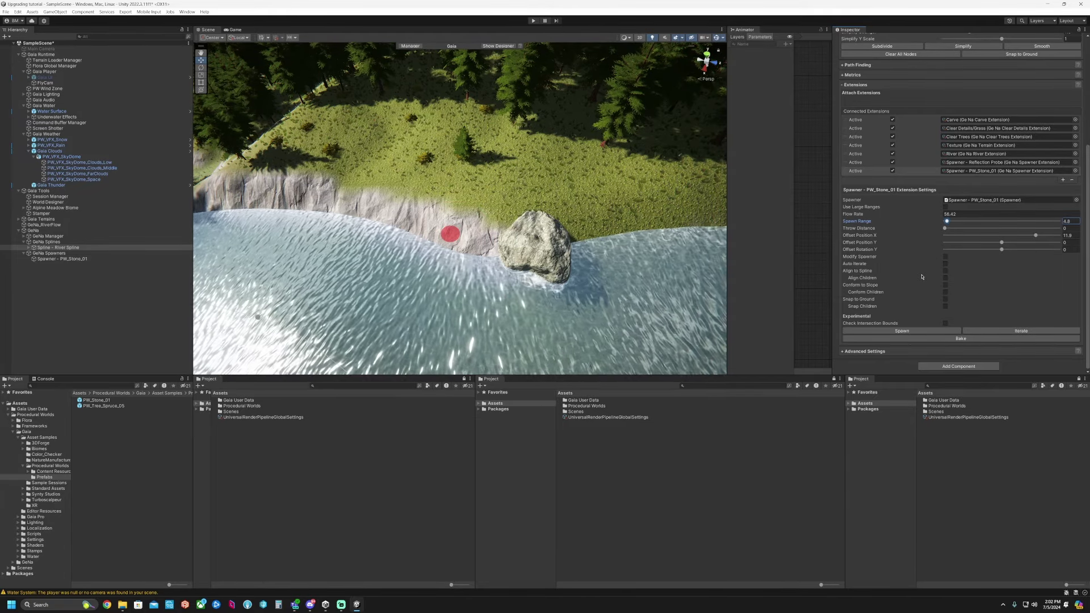
# Enable Auto Iterate, Align to Spline, Align Children, Conform to Slope, Snap to Ground and Snap Children, and iterate the stone spawner along the spline.
pyautogui.click(946, 271)
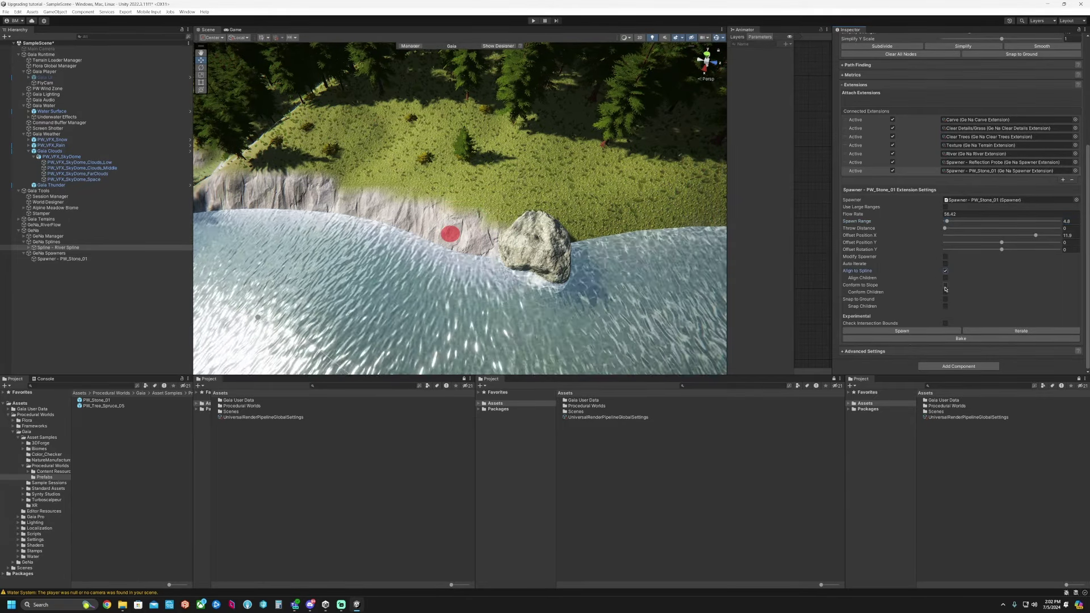
pyautogui.click(945, 285)
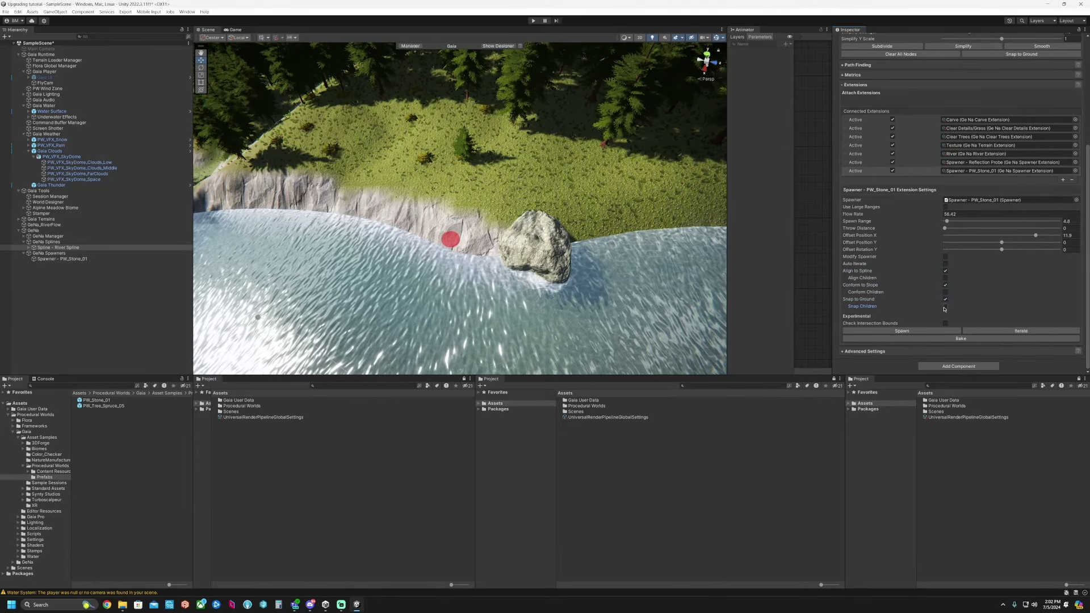
pyautogui.click(945, 278)
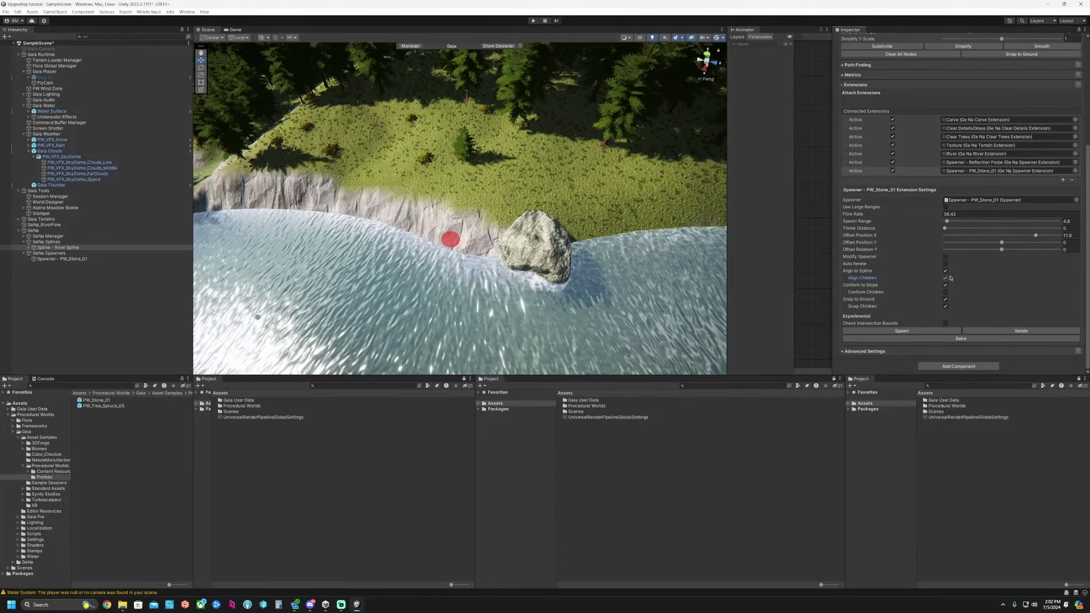
pyautogui.click(945, 264)
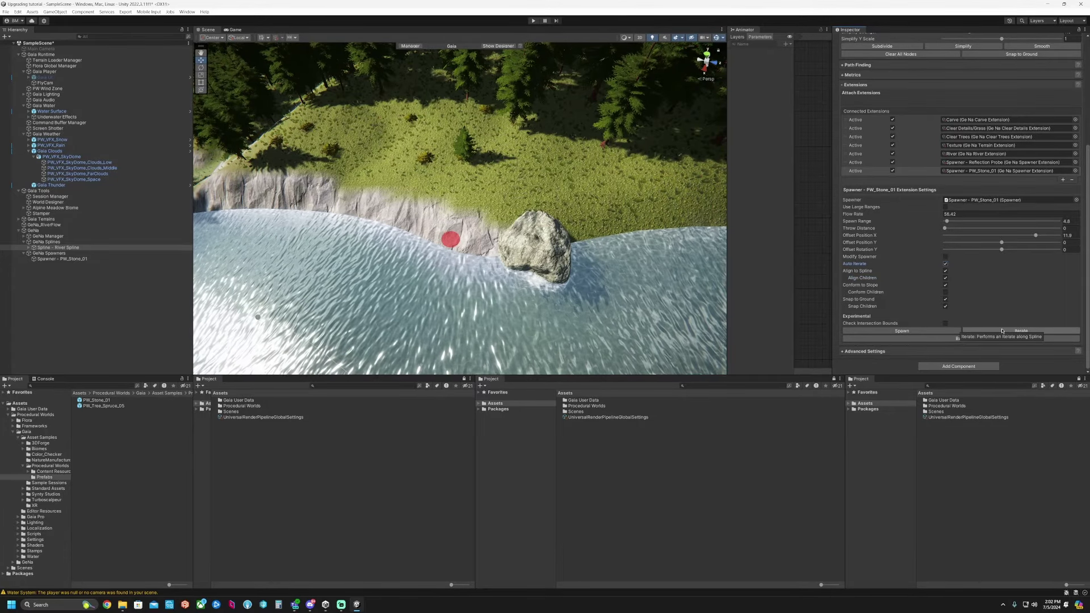
pyautogui.click(964, 331)
# Enable Force Spawn in the PW_Stone_01 spawner's Spawn Criteria.
pyautogui.moveTo(696, 267); pyautogui.dragTo(457, 179, button='right')
pyautogui.scroll(2, 902, 232)
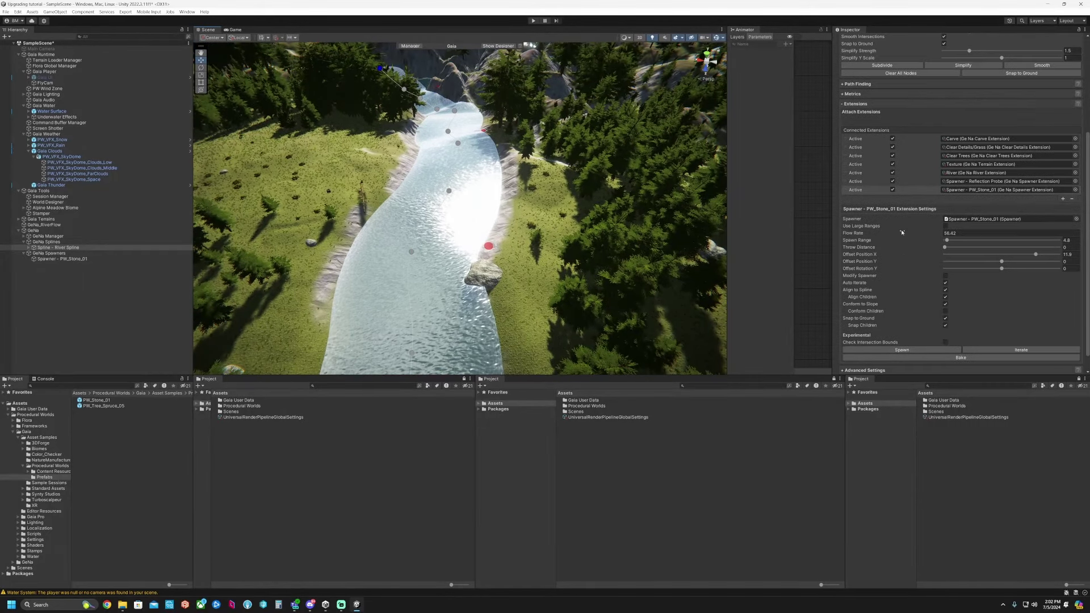
pyautogui.scroll(2, 902, 232)
pyautogui.scroll(-4, 902, 235)
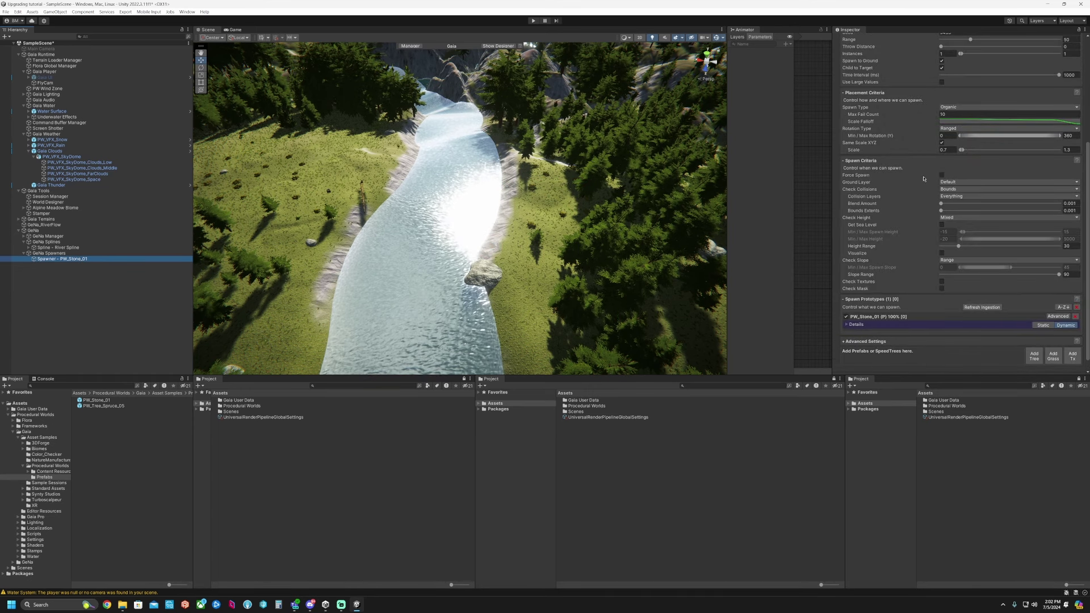
pyautogui.click(942, 176)
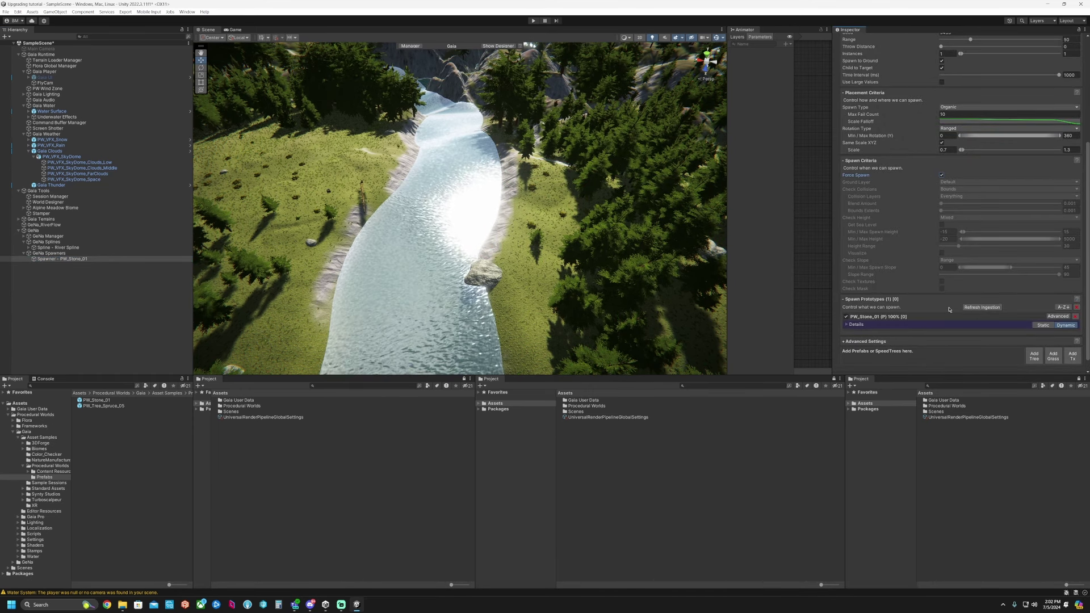
# Lower the River Spline stone extension's flow rate to about 15.9 and spawn the stones along the riverbank.
pyautogui.click(68, 247)
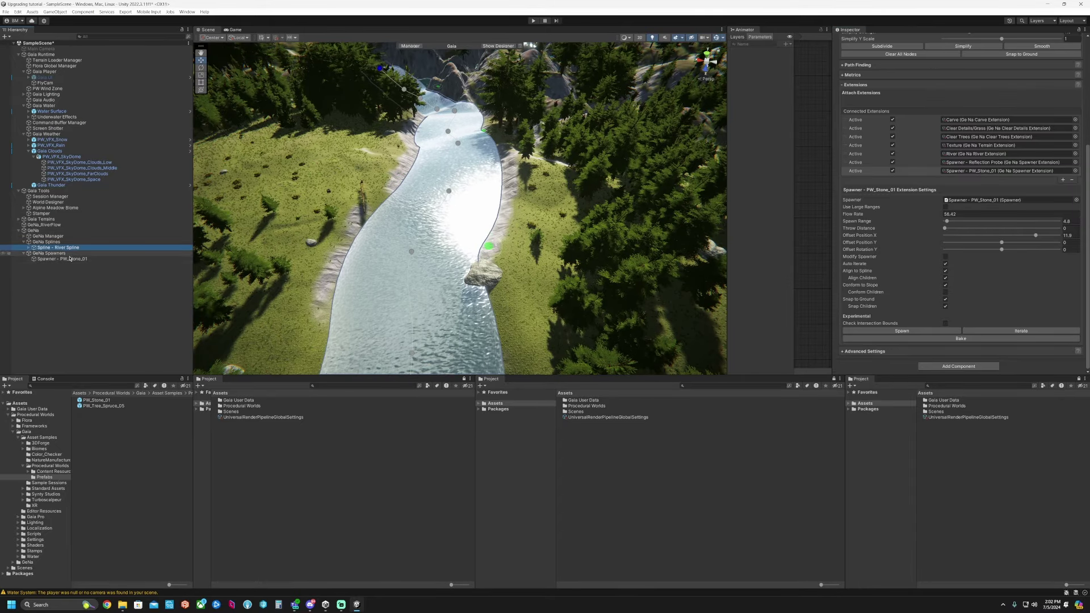
pyautogui.moveTo(392, 244); pyautogui.dragTo(527, 271, button='right')
pyautogui.moveTo(910, 215); pyautogui.dragTo(889, 215)
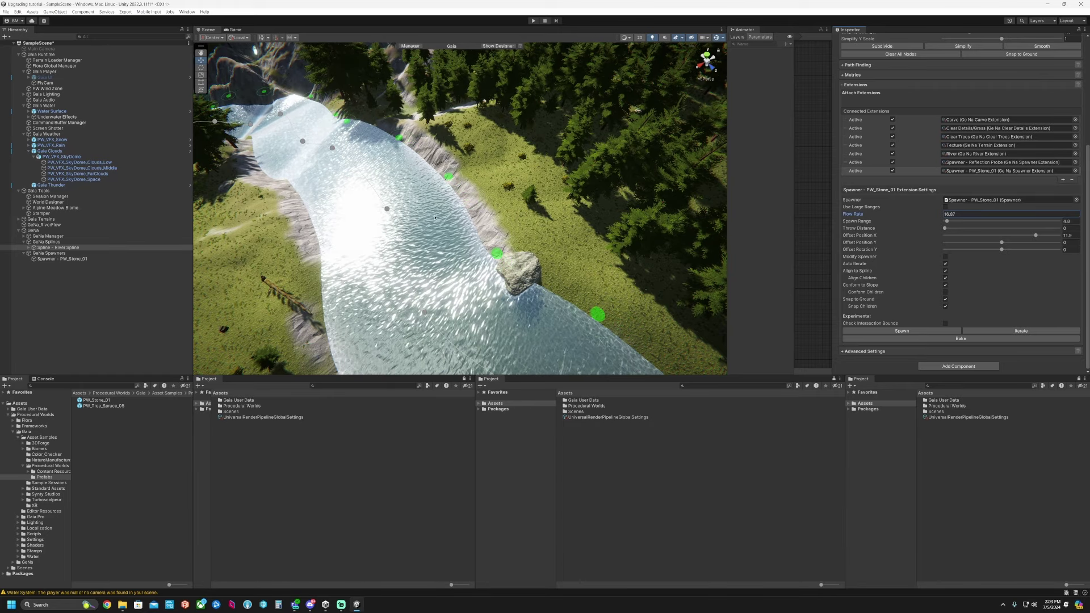
pyautogui.click(901, 330)
pyautogui.moveTo(400, 256)
pyautogui.mouseDown(button='right')
pyautogui.moveTo(464, 249)
pyautogui.moveTo(441, 237)
pyautogui.moveTo(475, 203)
pyautogui.moveTo(624, 211)
pyautogui.moveTo(732, 175)
pyautogui.moveTo(863, 277)
pyautogui.mouseUp(button='right')
pyautogui.press('w')
pyautogui.scroll(3, 865, 277)
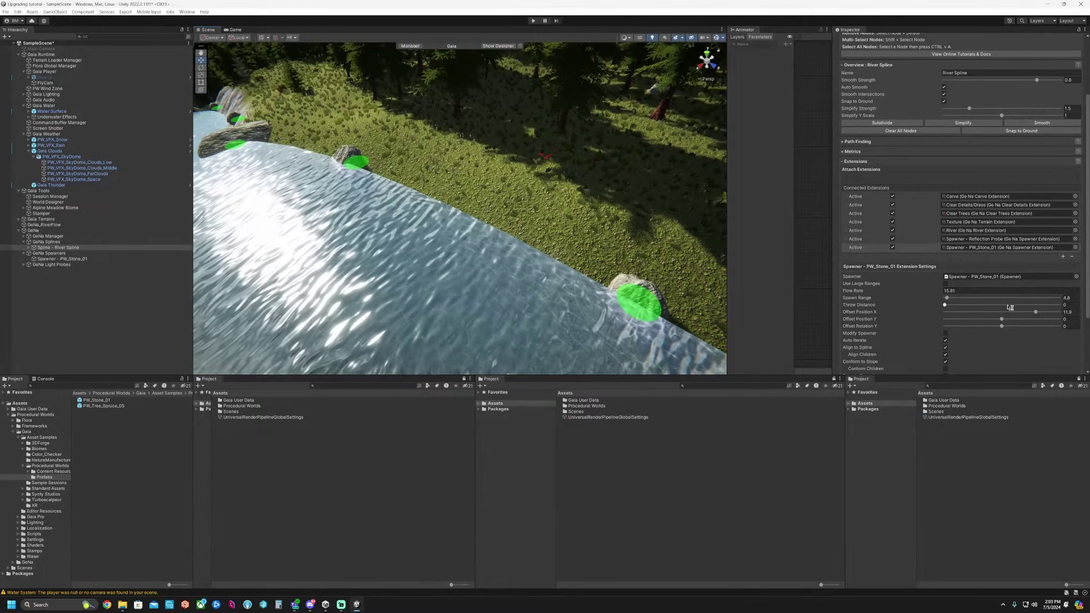
pyautogui.moveTo(646, 248); pyautogui.dragTo(691, 272, button='right')
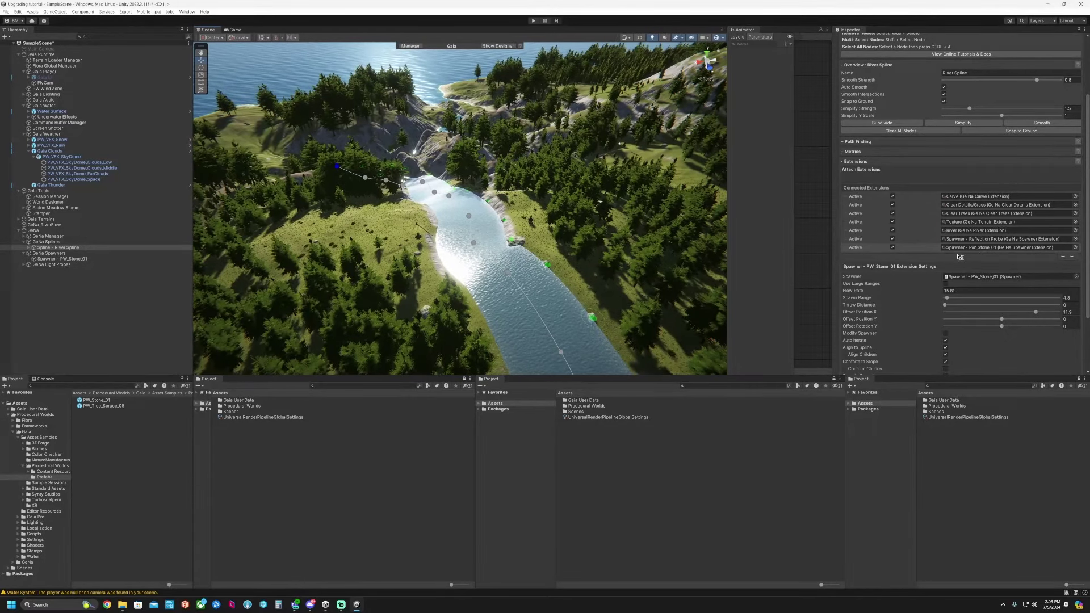
# Add another Spawner extension to the River Spline and assign the PW_Stone_01 spawner to it.
pyautogui.click(1060, 258)
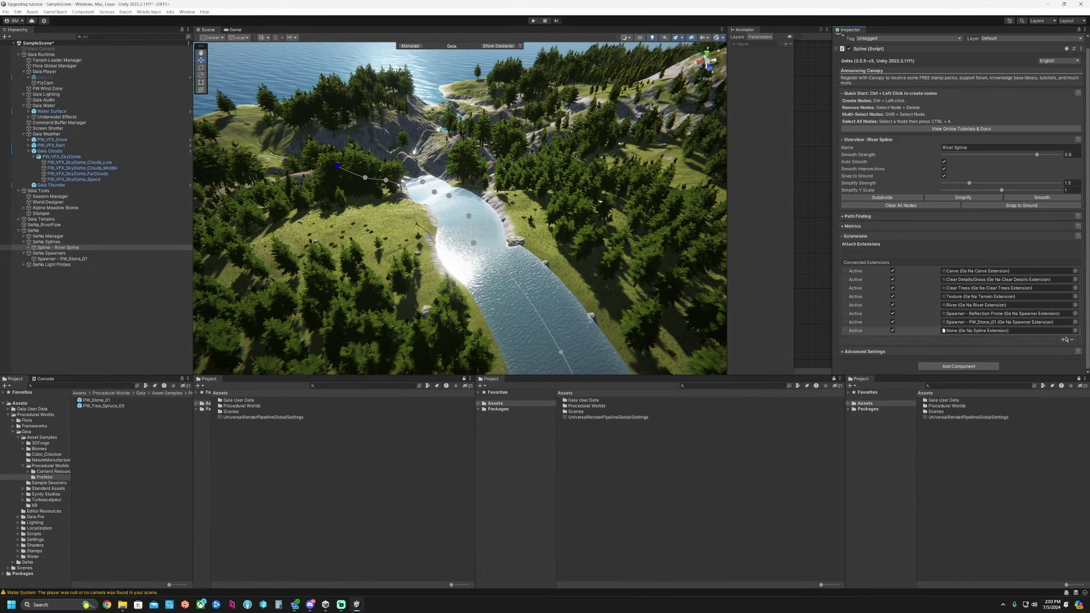
pyautogui.click(1074, 332)
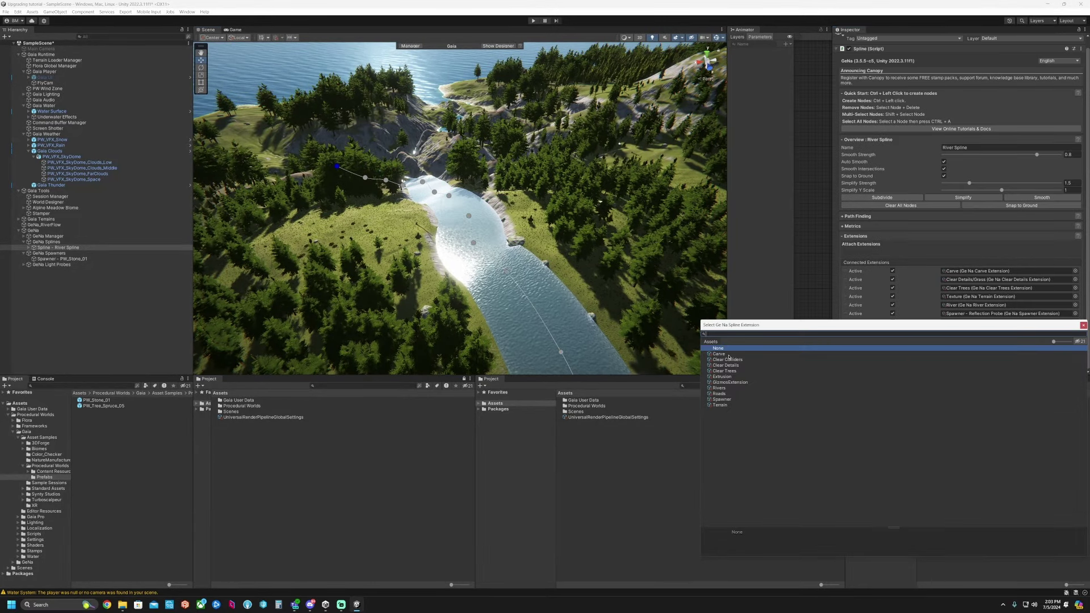
pyautogui.doubleClick(721, 399)
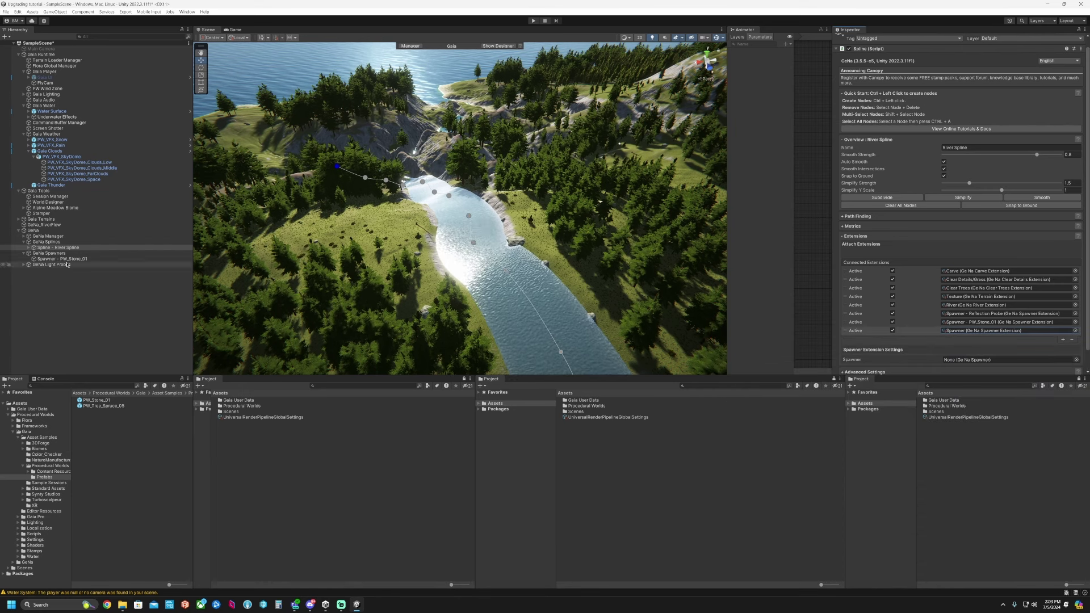
pyautogui.moveTo(62, 260); pyautogui.dragTo(979, 337)
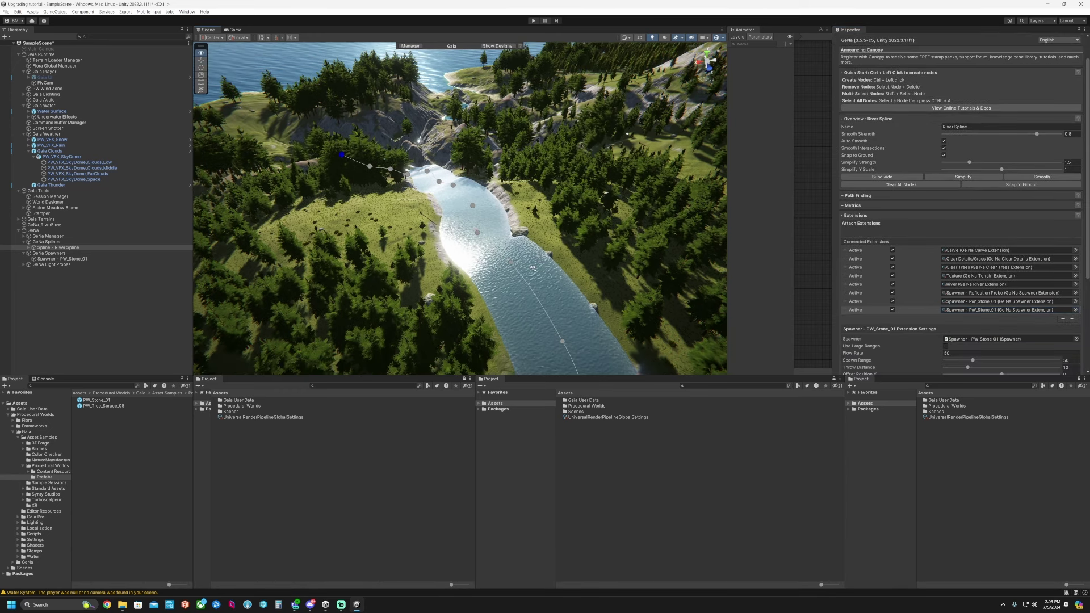
# Set the second stone extension's X offset to about -13.3, throw distance to 0 and spawn range to about 4.2.
pyautogui.scroll(-3, 997, 303)
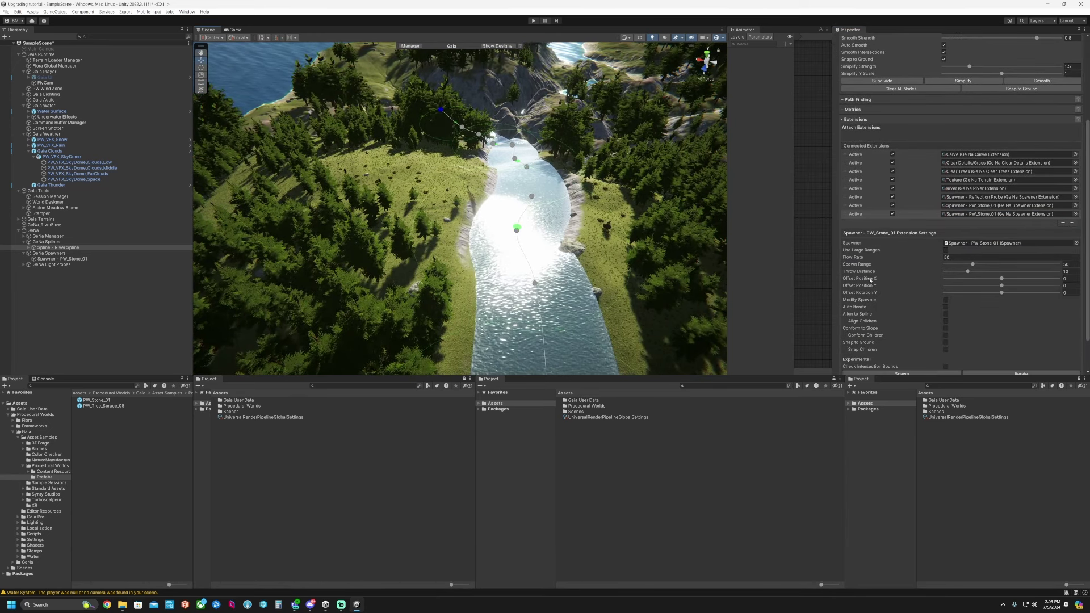
pyautogui.moveTo(870, 279)
pyautogui.mouseDown()
pyautogui.moveTo(841, 279)
pyautogui.moveTo(849, 279)
pyautogui.mouseUp()
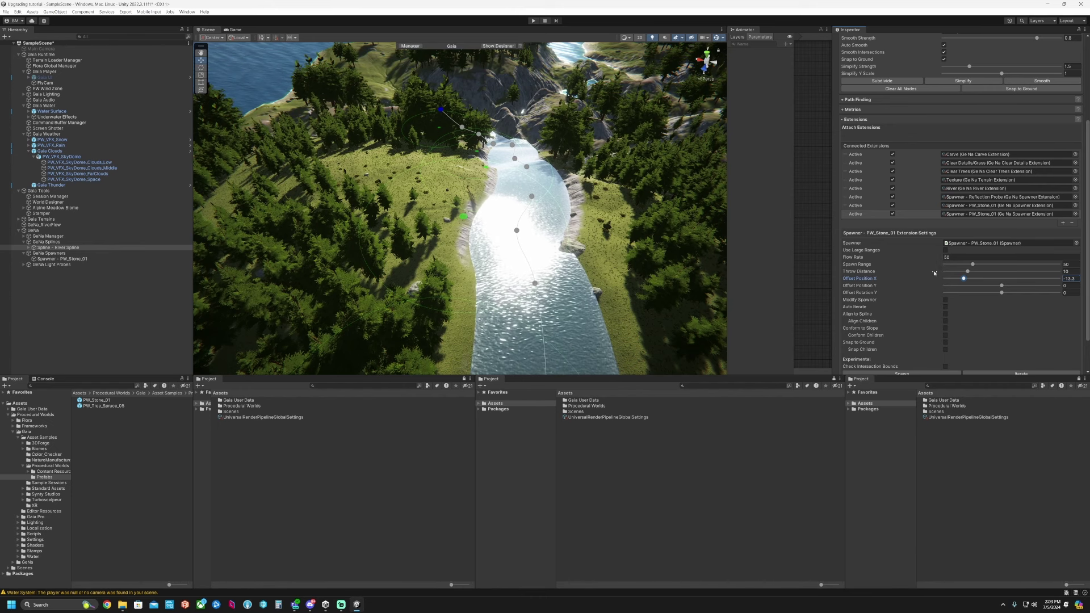
pyautogui.click(967, 271)
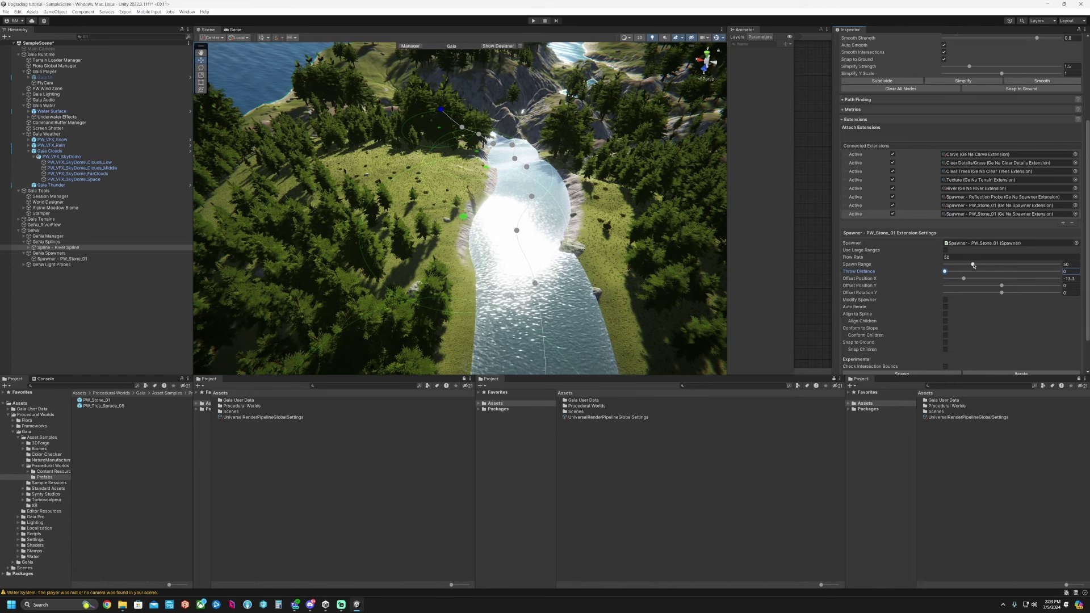
pyautogui.moveTo(973, 265); pyautogui.dragTo(949, 271)
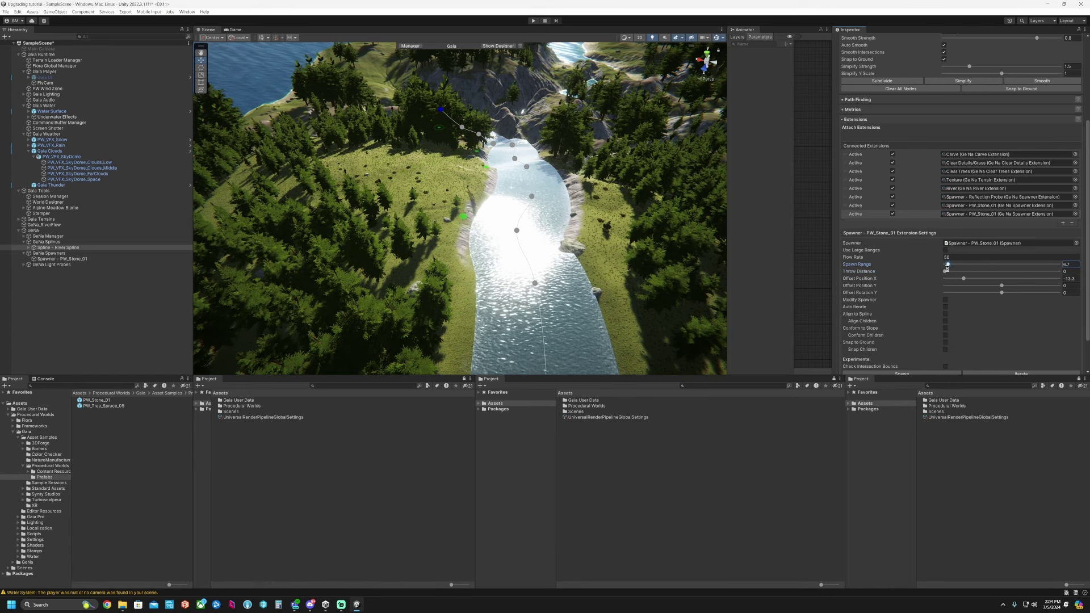
pyautogui.scroll(-3, 941, 317)
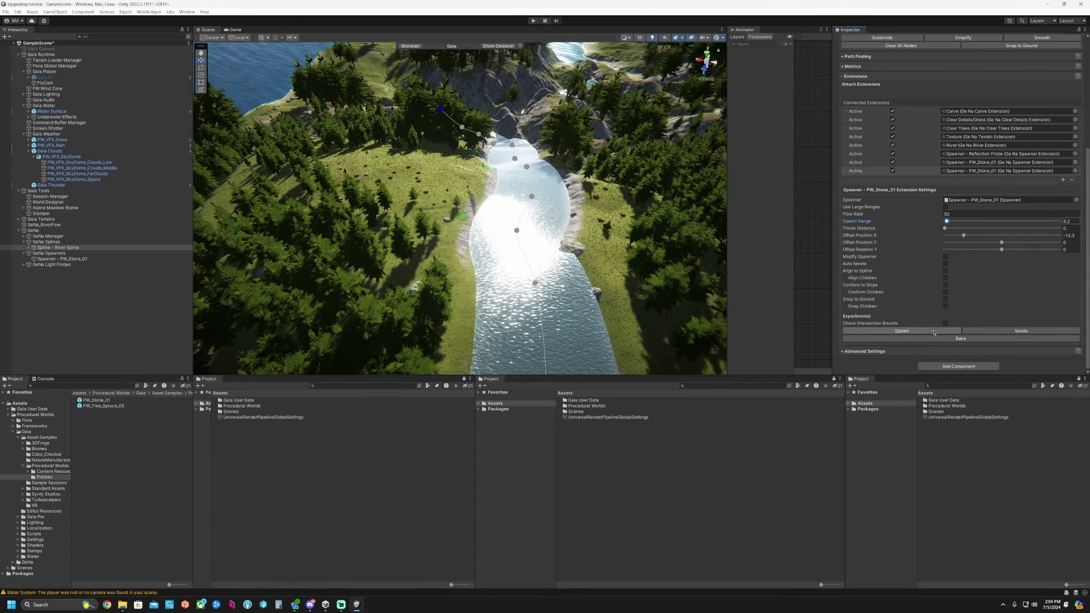
# Enable Align to Spline, Align Children, Conform to Slope and Snap to Ground for the second stone extension.
pyautogui.press('w')
pyautogui.moveTo(570, 238); pyautogui.dragTo(562, 198, button='right')
pyautogui.press('w')
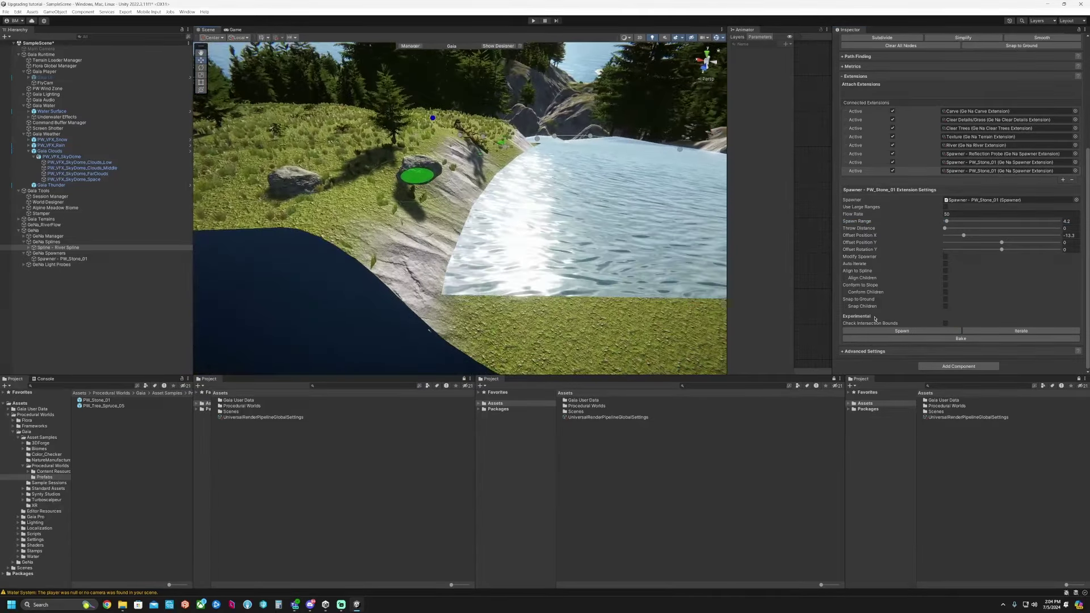
pyautogui.click(946, 276)
pyautogui.click(945, 271)
pyautogui.click(945, 278)
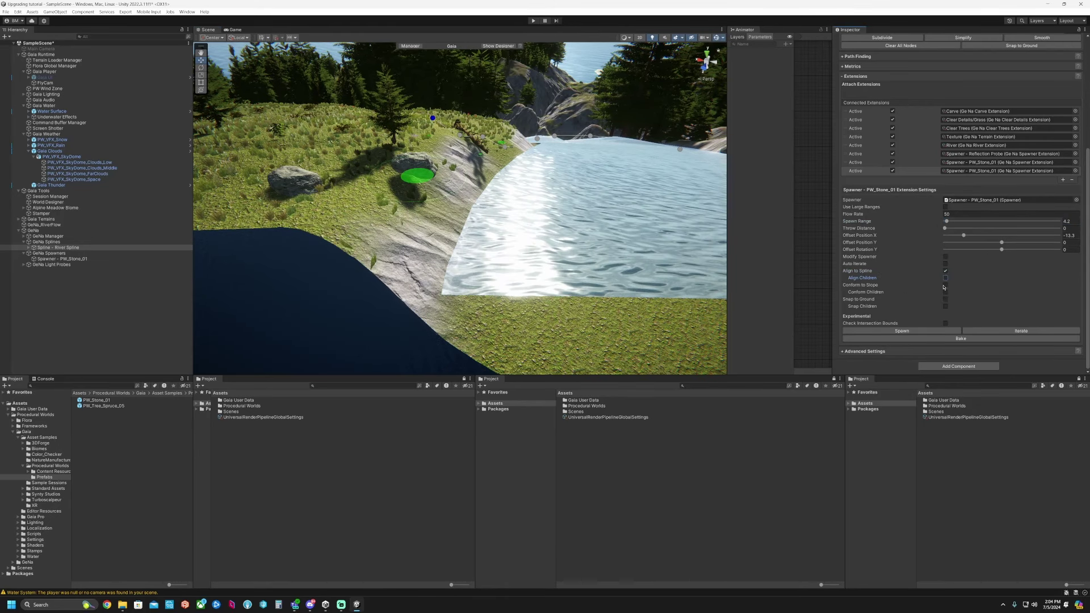
pyautogui.click(945, 299)
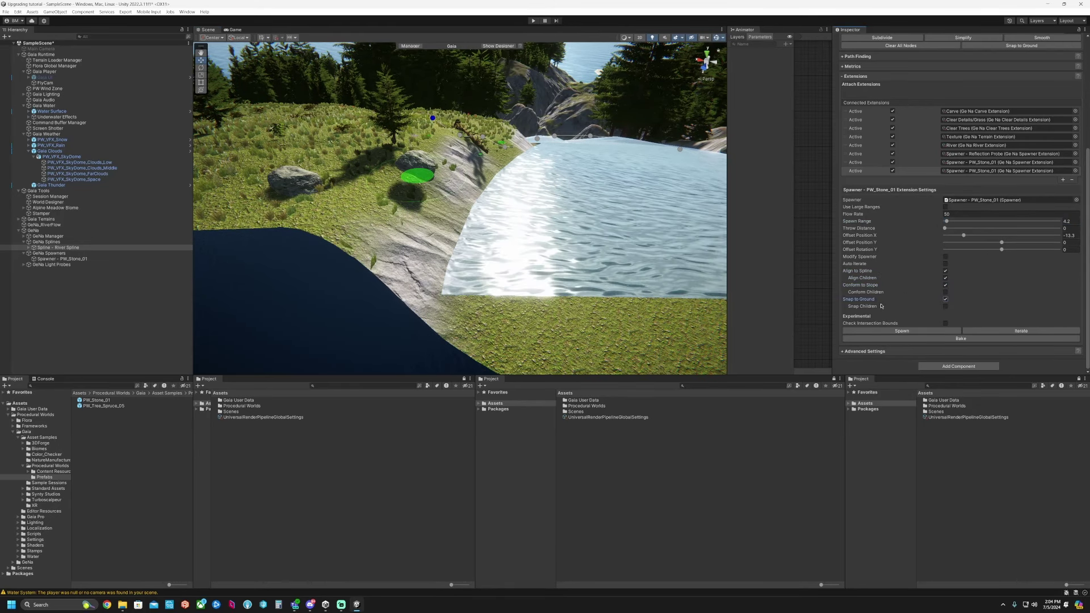
# Inspect the stones along both riverbanks and survey the surrounding terrain with nothing selected.
pyautogui.moveTo(350, 224)
pyautogui.mouseDown(button='right')
pyautogui.moveTo(371, 225)
pyautogui.moveTo(369, 215)
pyautogui.mouseUp(button='right')
pyautogui.press('s')
pyautogui.press('w')
pyautogui.moveTo(499, 200); pyautogui.dragTo(519, 193, button='right')
pyautogui.click(125, 309)
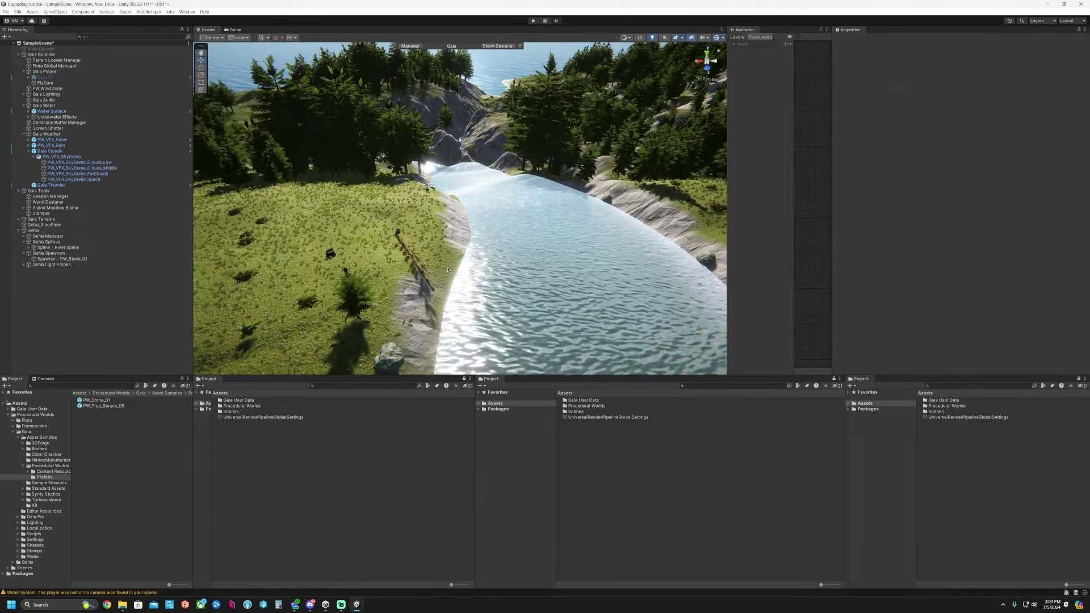
pyautogui.press('w')
pyautogui.moveTo(437, 273); pyautogui.dragTo(514, 245, button='right')
pyautogui.press('w')
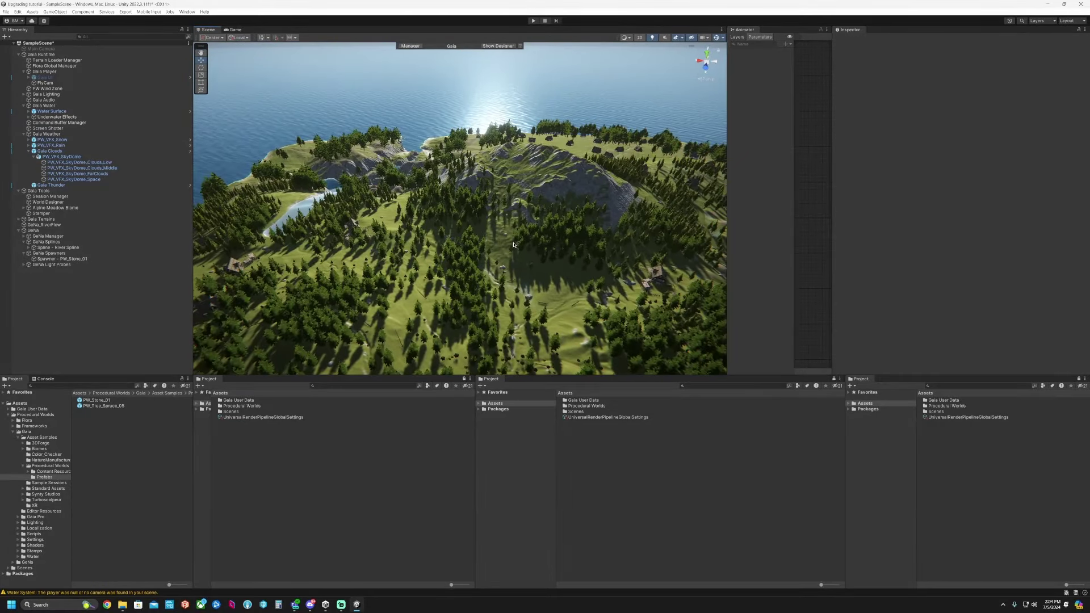